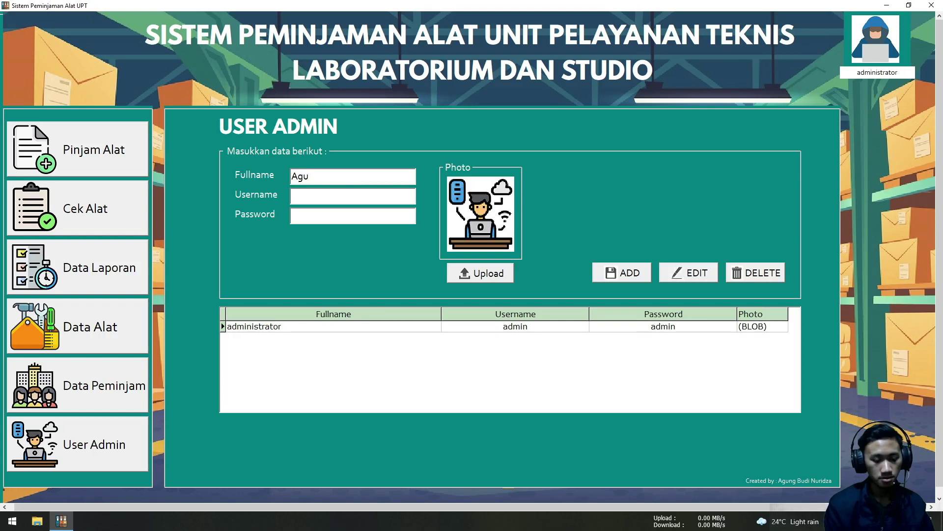
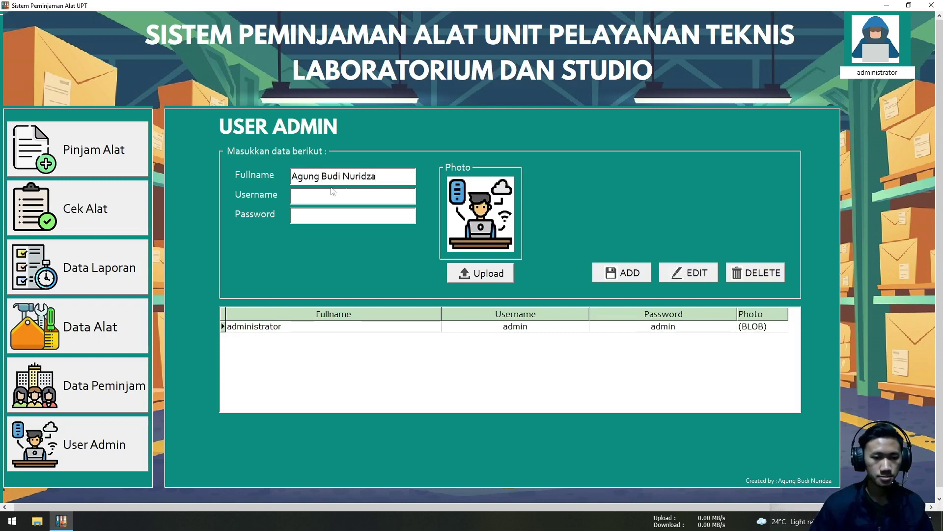
Enter the new admin's full name, username and password, fix the username's capital letter, and launch Upload for the photo
left_click(313, 194)
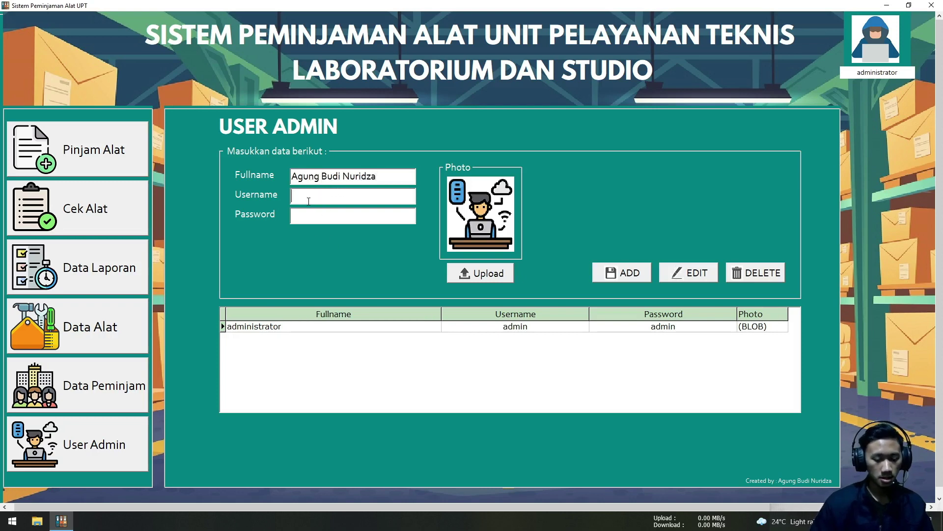
type("Agung")
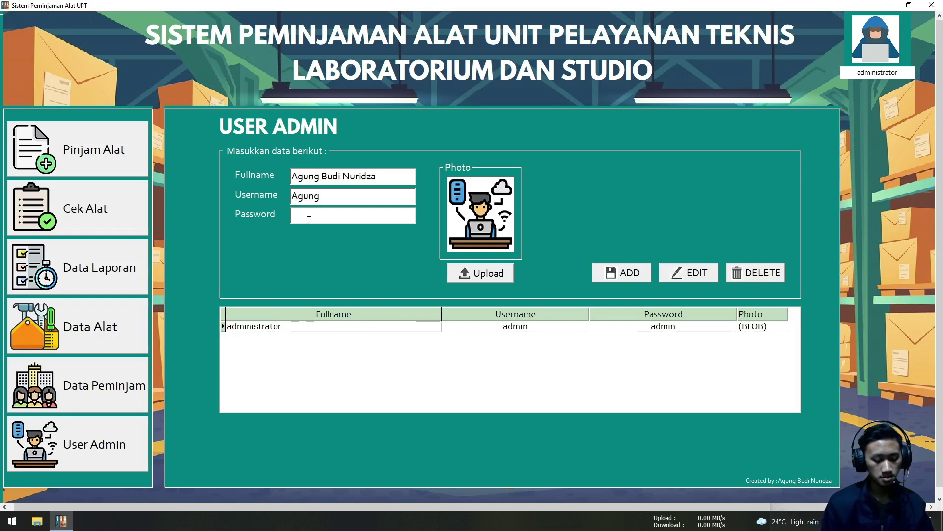
type("G")
key("BackSpace")
key("BackSpace")
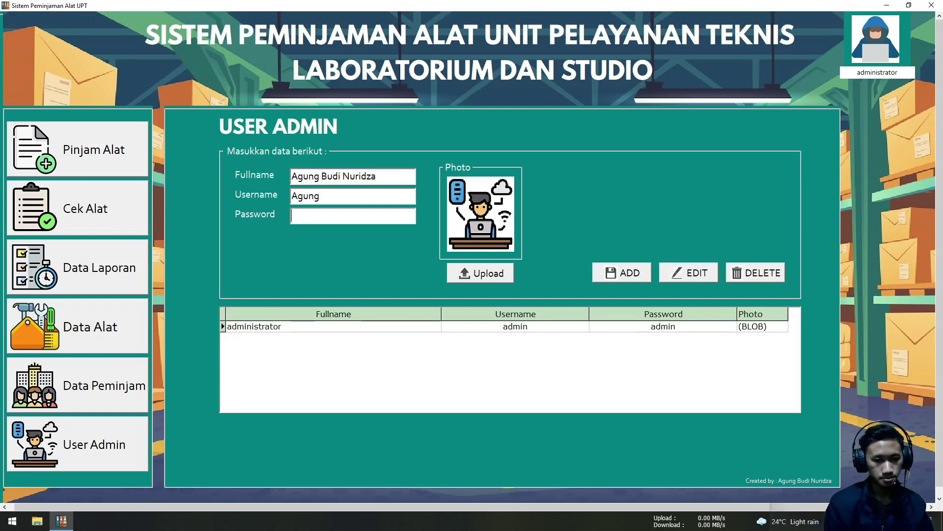
type("ganten")
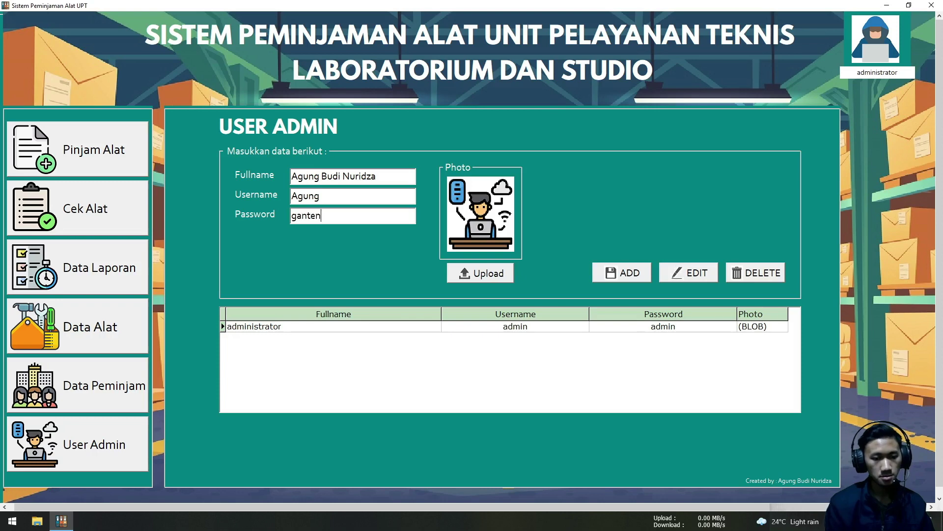
type("g")
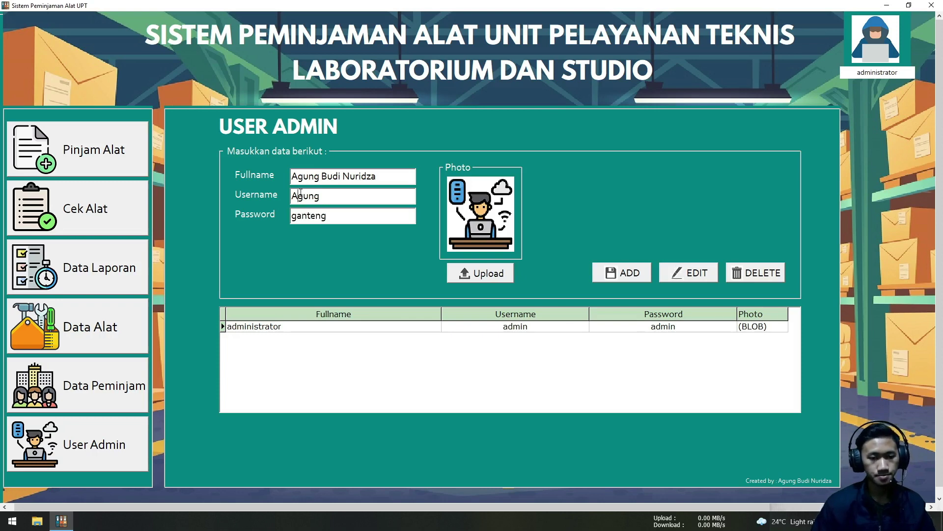
left_click(300, 193)
key("BackSpace")
type("a")
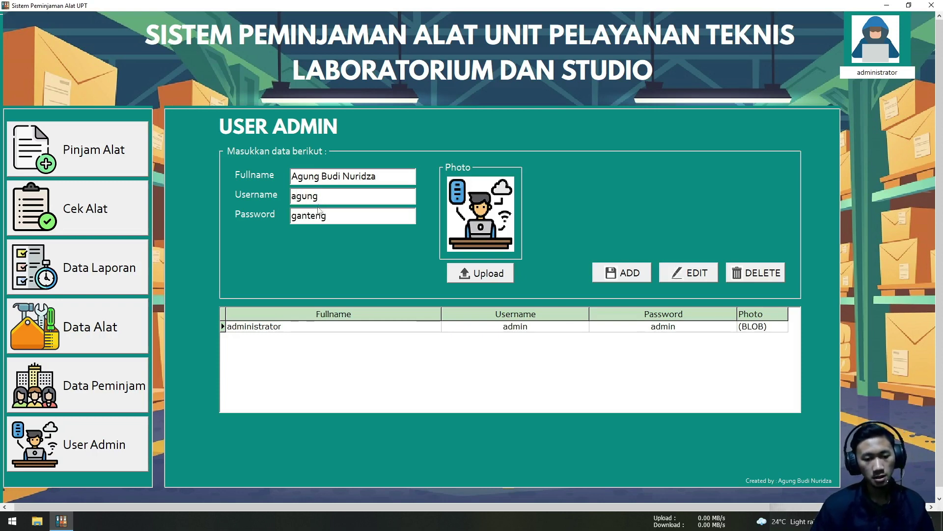
left_click(483, 278)
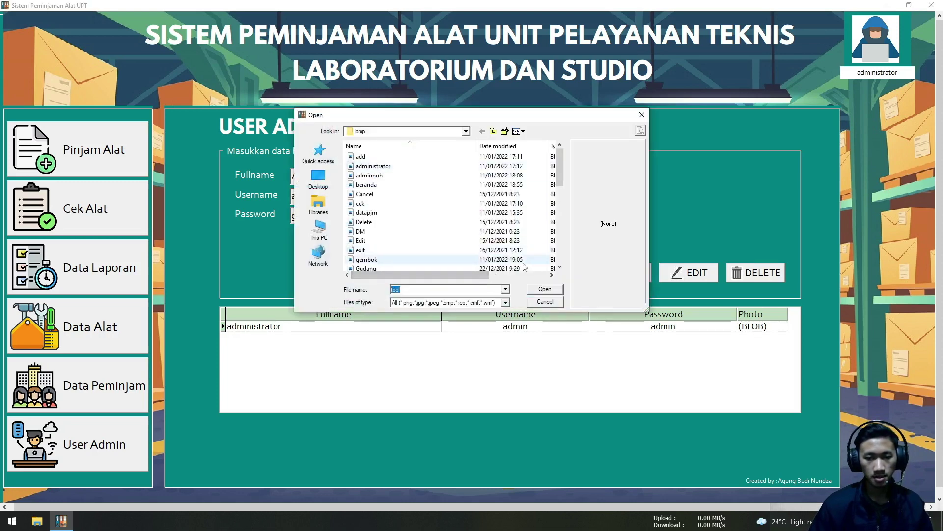
Attach the admin's photo from the Bahan folder
left_click(493, 132)
left_click(431, 166)
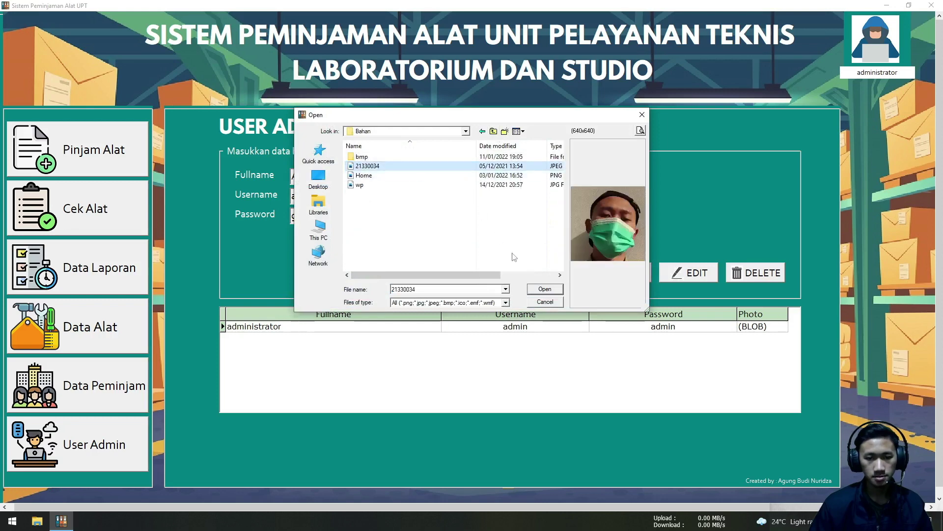
left_click(544, 289)
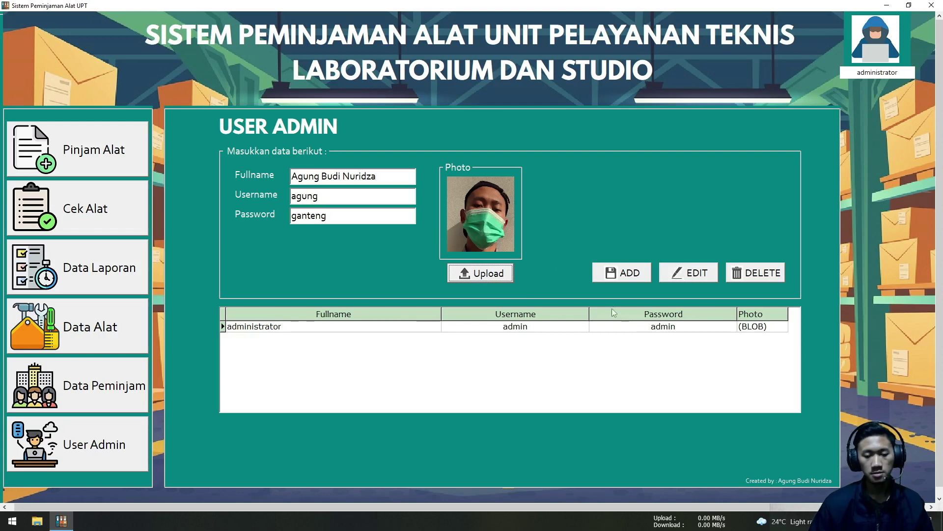
Add the new admin record and acknowledge the success notification
left_click(620, 277)
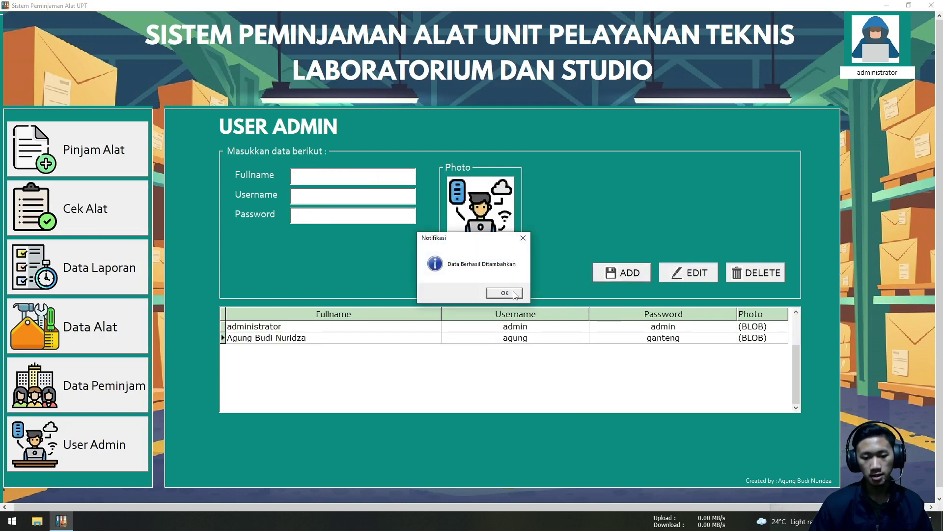
left_click_drag(473, 240, 586, 191)
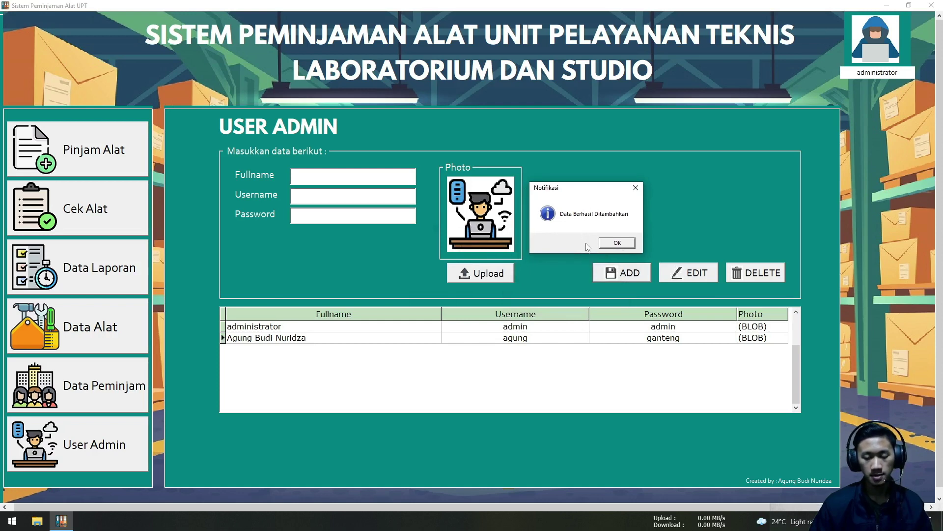
left_click(615, 242)
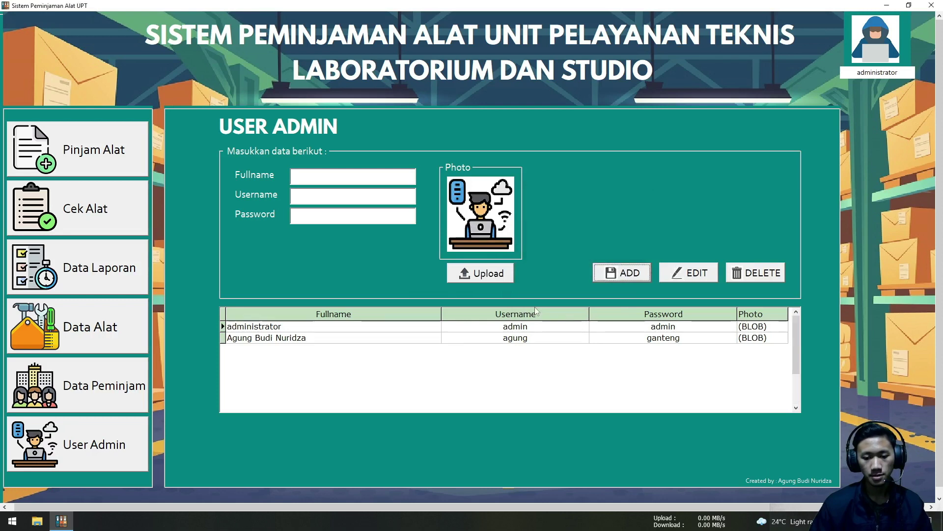
Append extra characters to the second admin's password and save the update
left_click(525, 342)
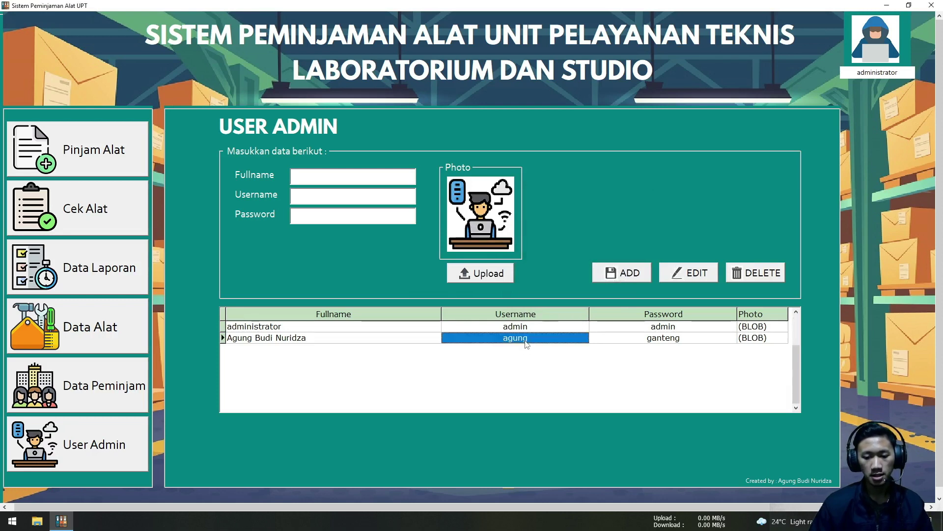
left_click(644, 342)
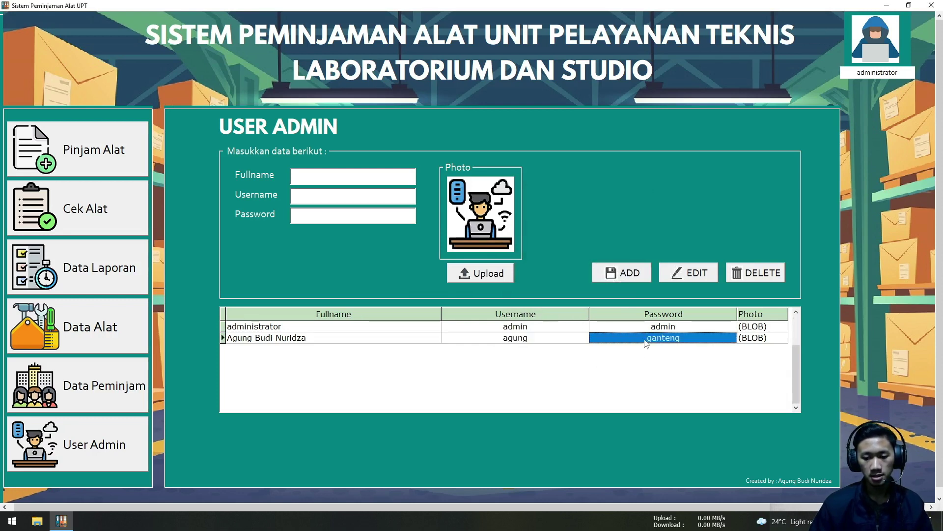
left_click(698, 275)
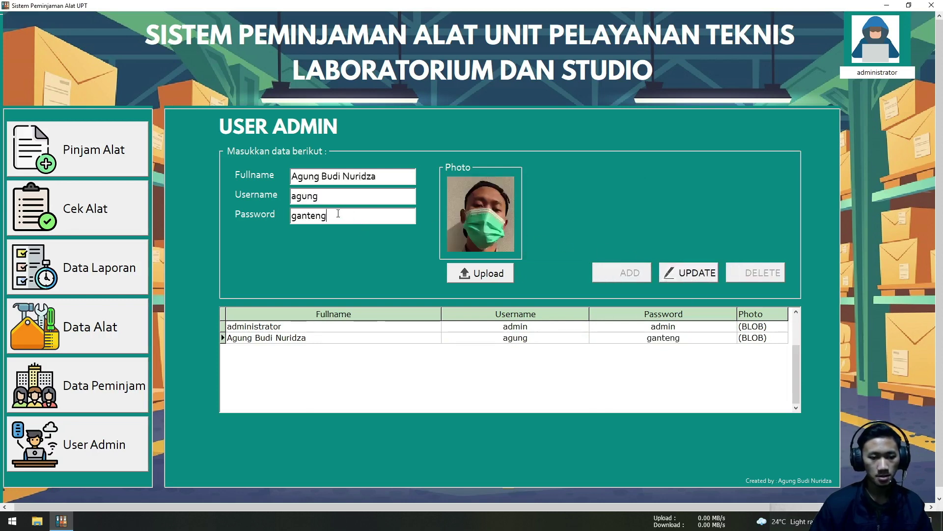
type("bgt")
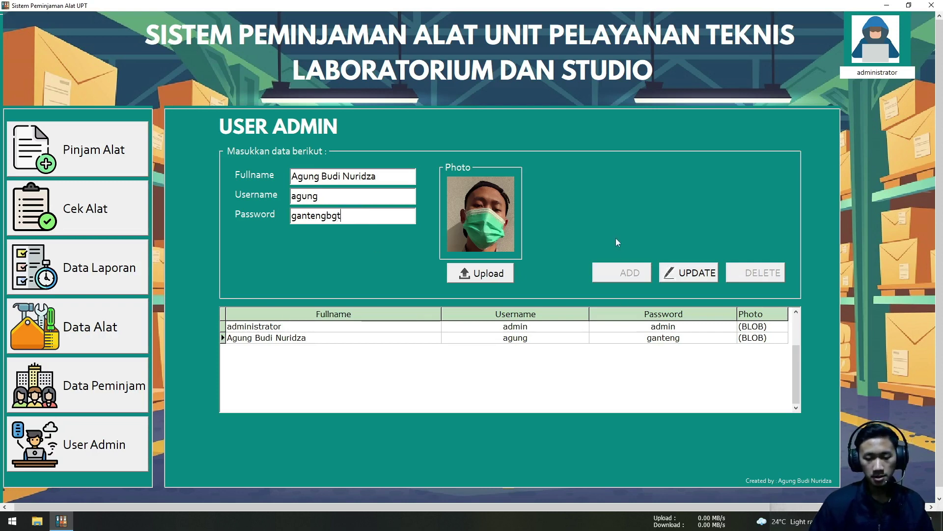
left_click(690, 276)
left_click(493, 291)
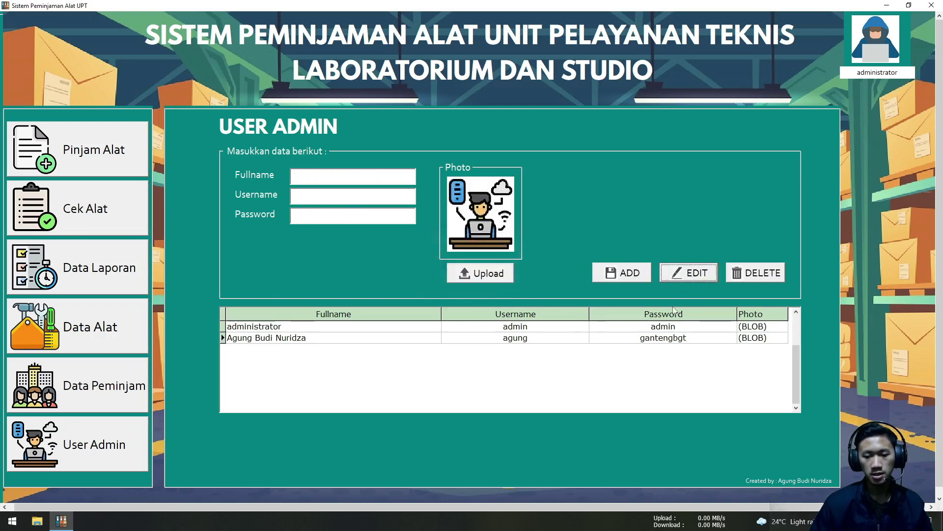
Choose Logout from the administrator profile menu
left_click(878, 73)
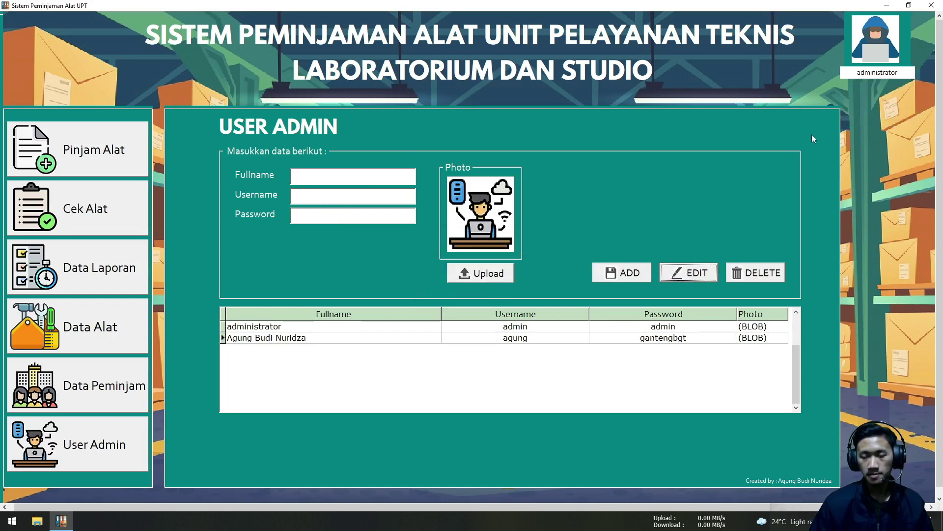
mouse_move(851, 74)
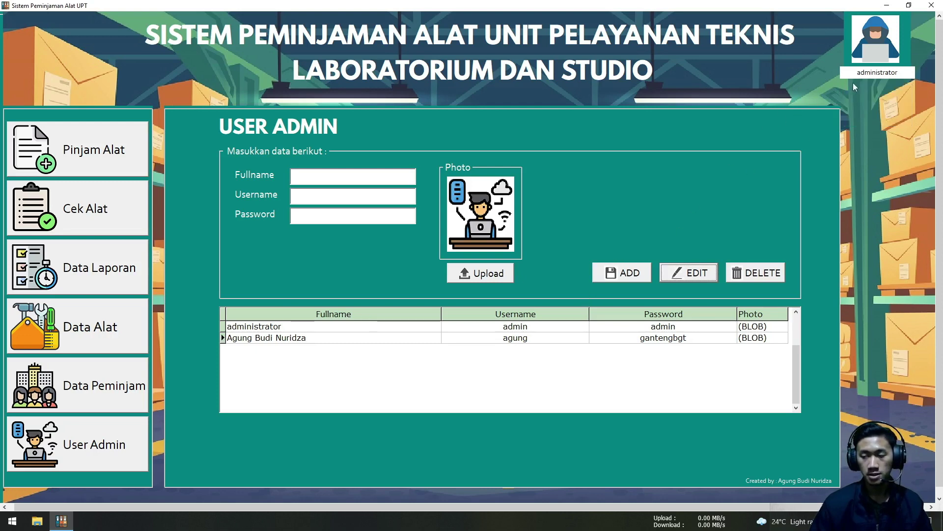
left_click(865, 117)
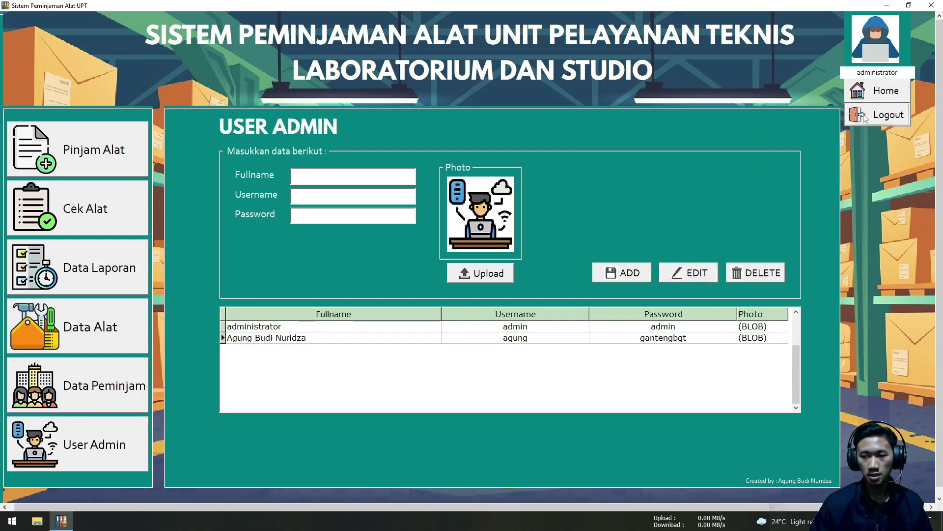
Confirm the logout, then type and clear a username on the Admin Login form
left_click(470, 292)
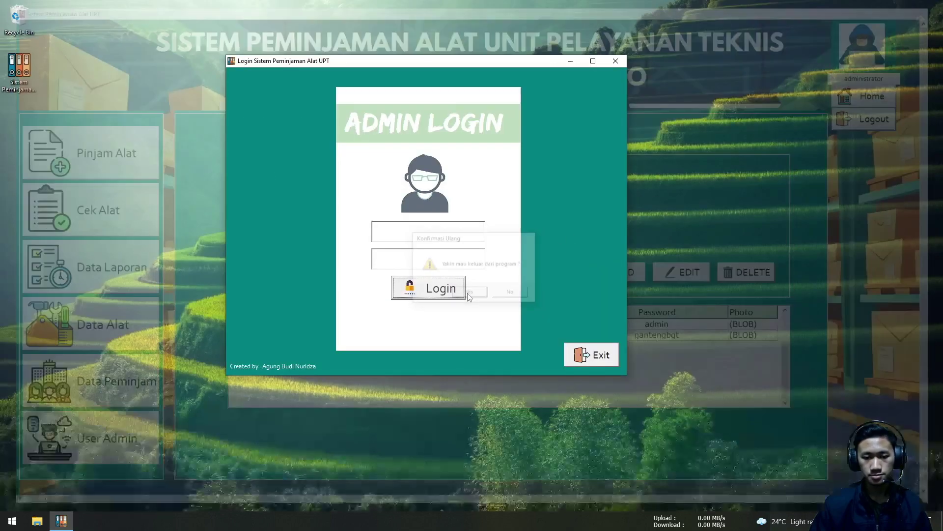
left_click(444, 239)
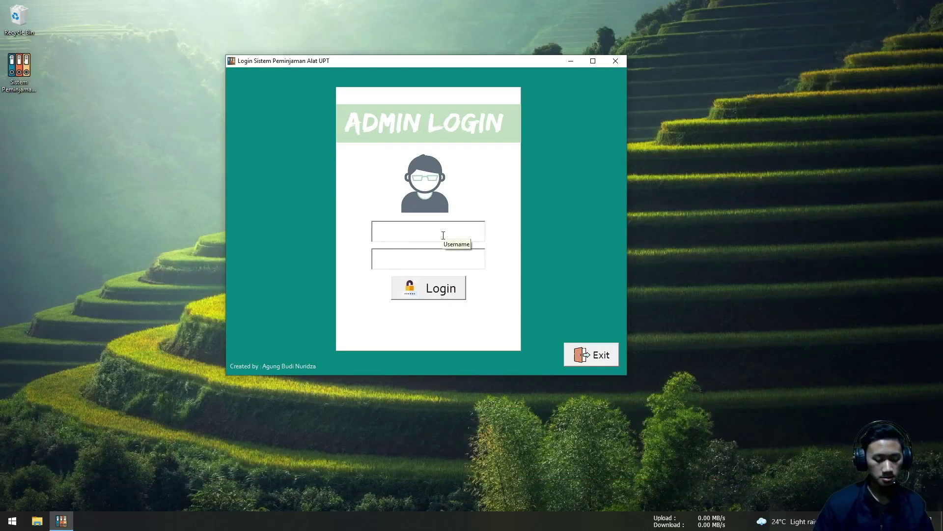
type("agung")
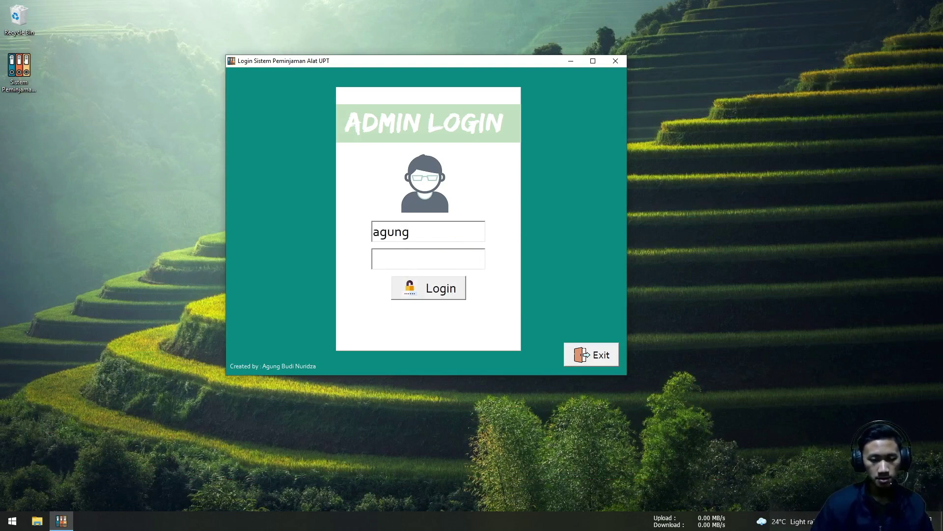
left_click(436, 254)
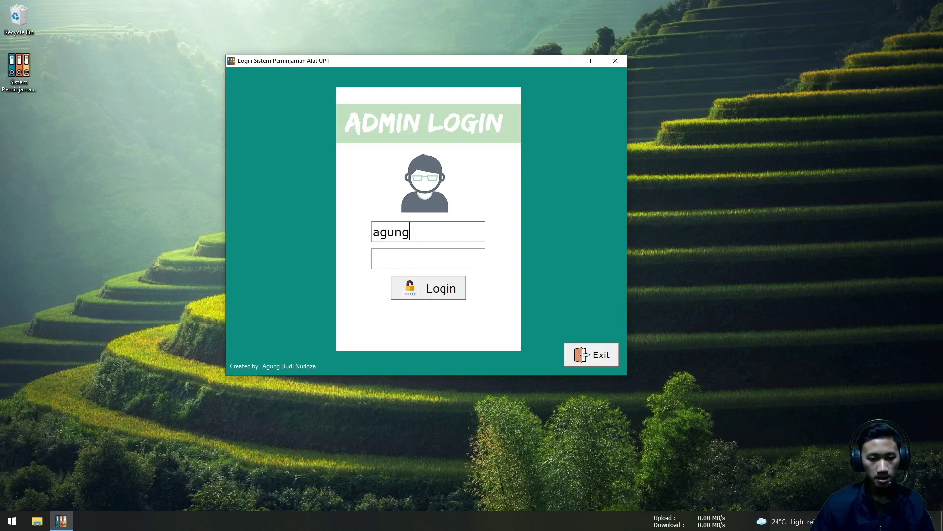
key("ctrl+a")
key("BackSpace")
left_click(403, 261)
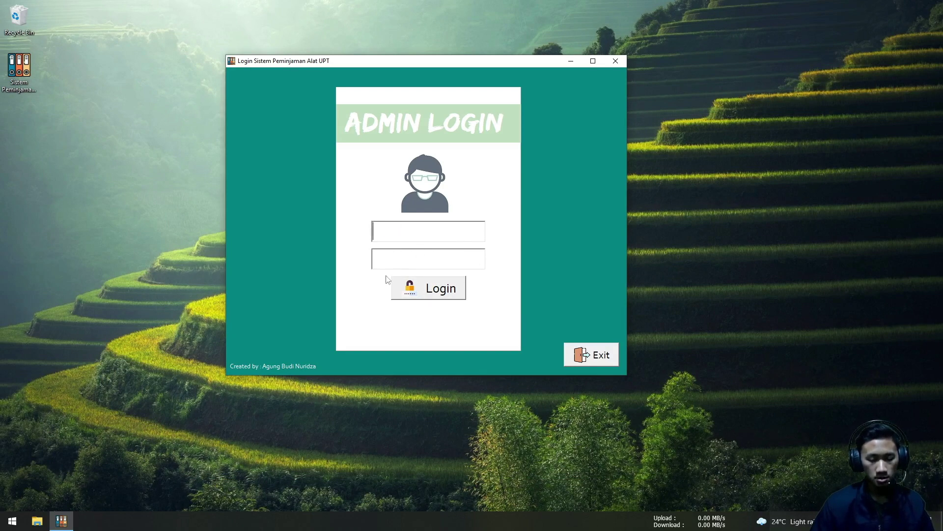
Submit a login with the wrong password and dismiss the wrong-credentials warning
left_click(387, 231)
type("agung")
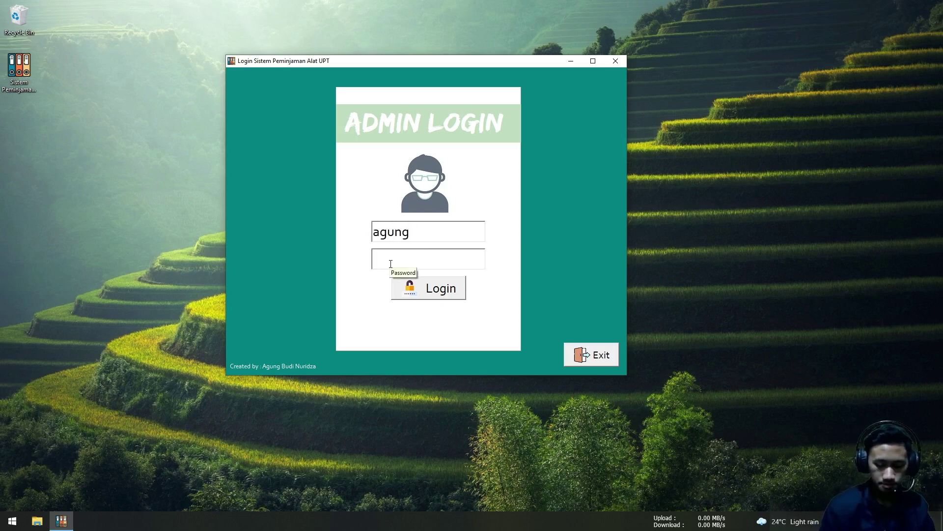
type("***")
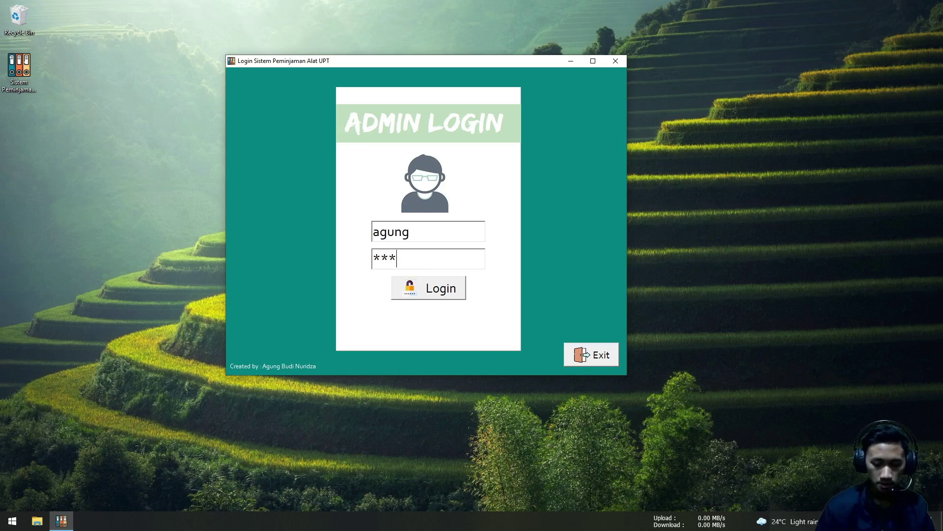
type("**")
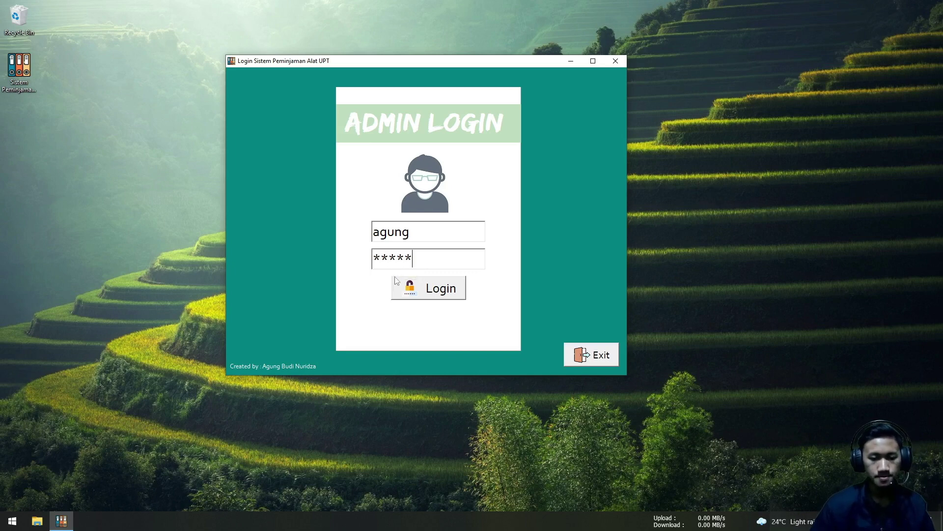
left_click(410, 287)
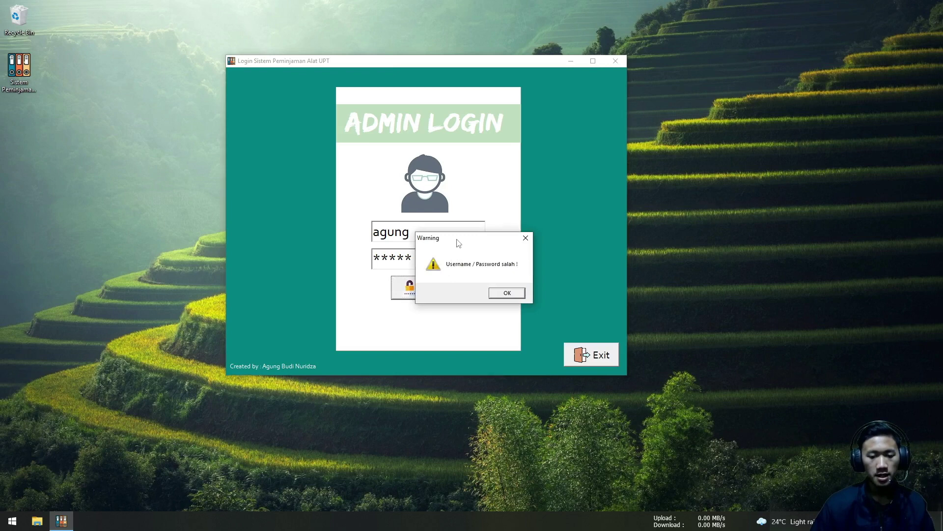
left_click_drag(539, 212, 563, 212)
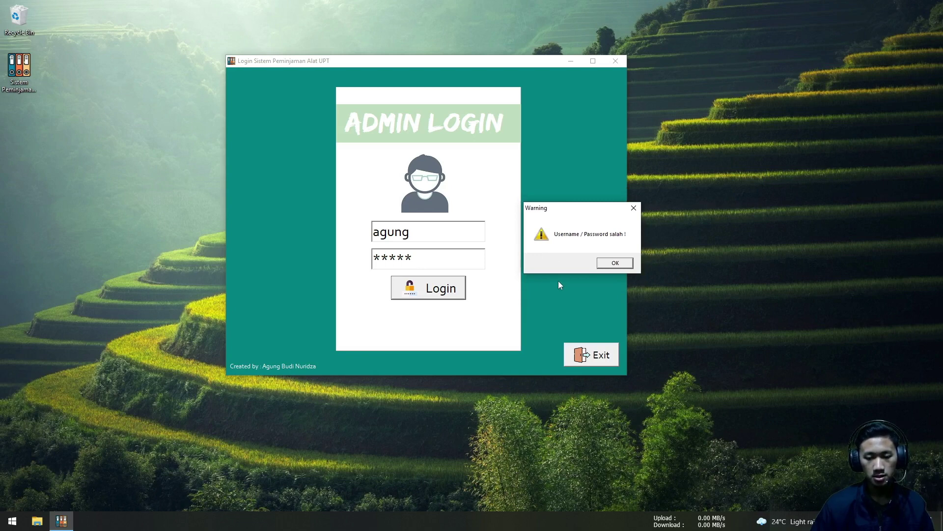
left_click(611, 264)
Try logging in with an unregistered username and dismiss the 'Identitas tidak ditemukan!' message
left_click(445, 265)
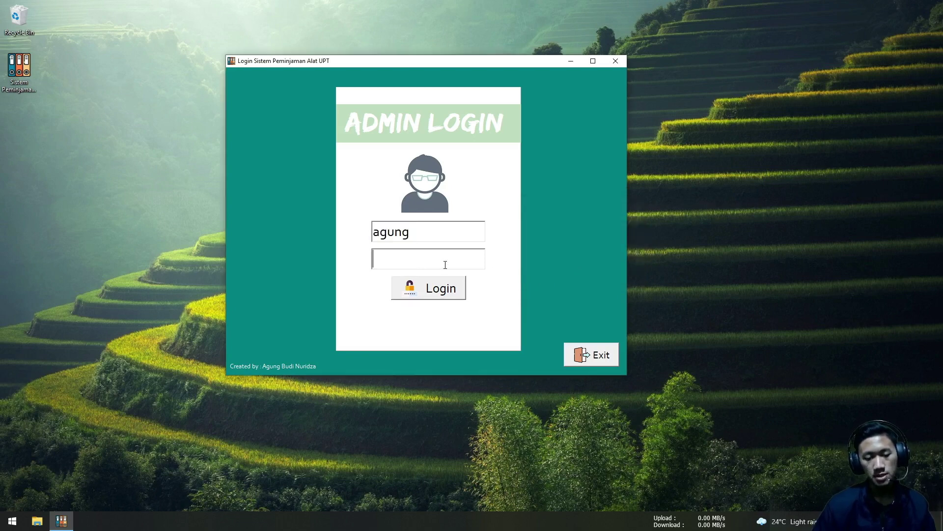
left_click_drag(413, 233, 368, 233)
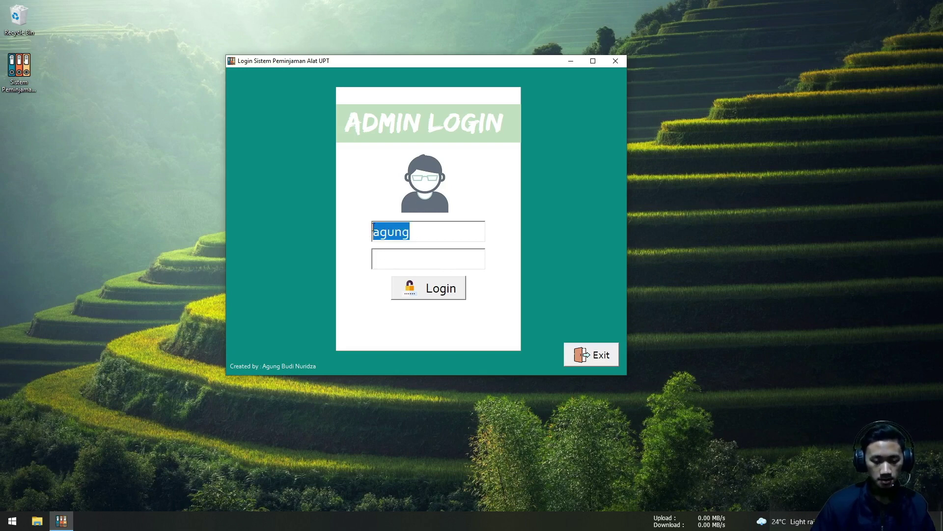
key("BackSpace")
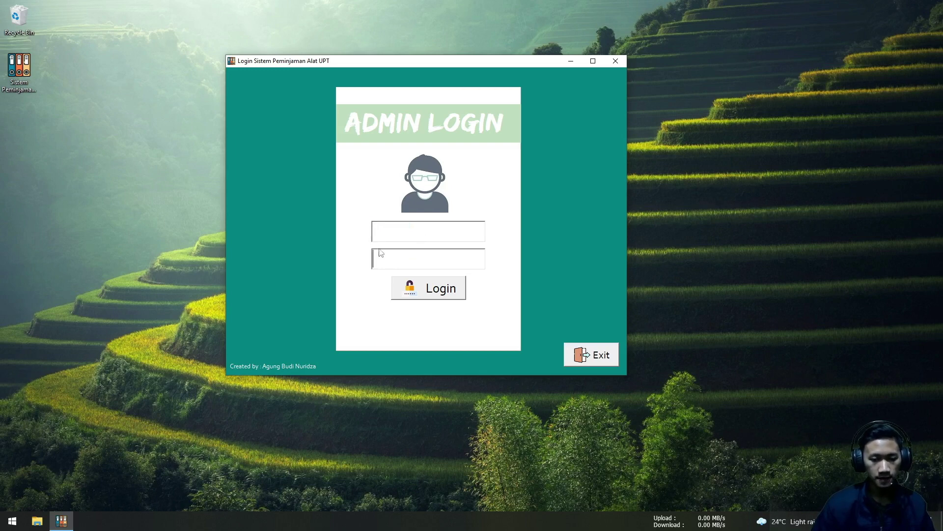
key("Tab")
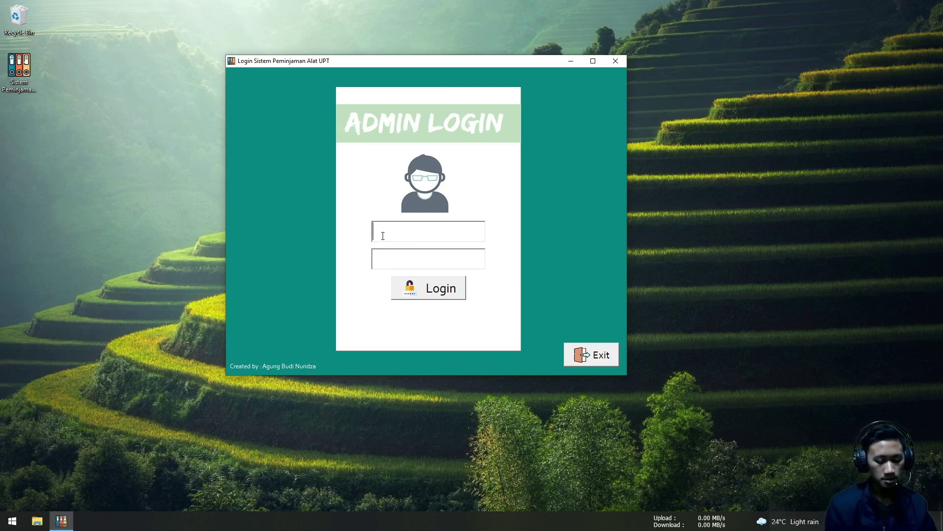
type("rudi")
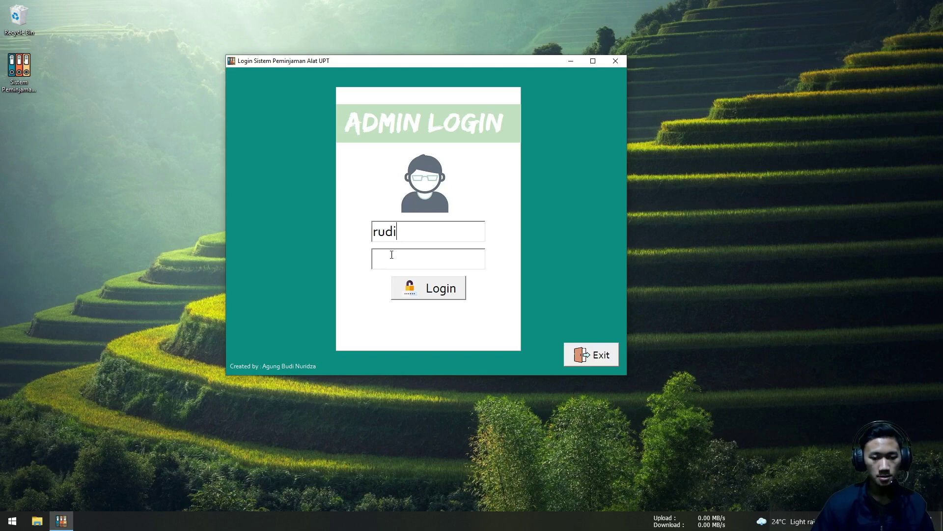
type("******")
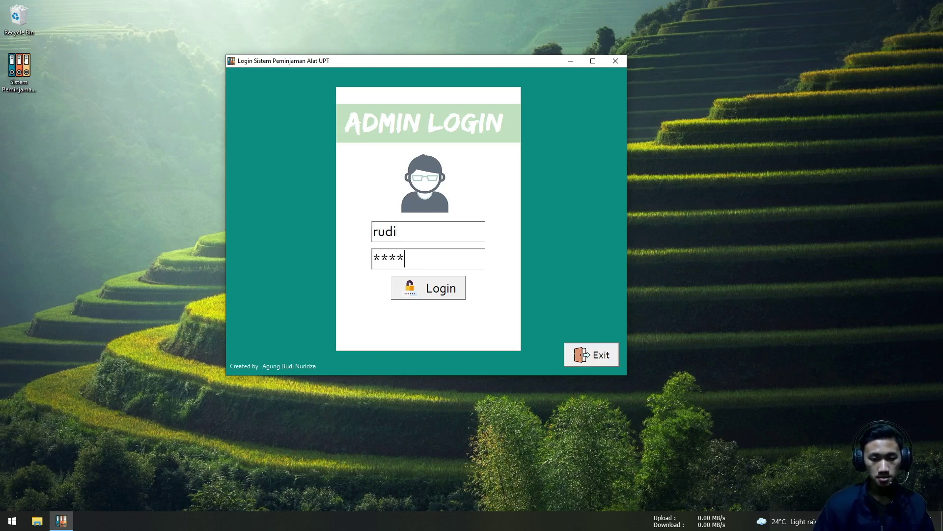
left_click(411, 289)
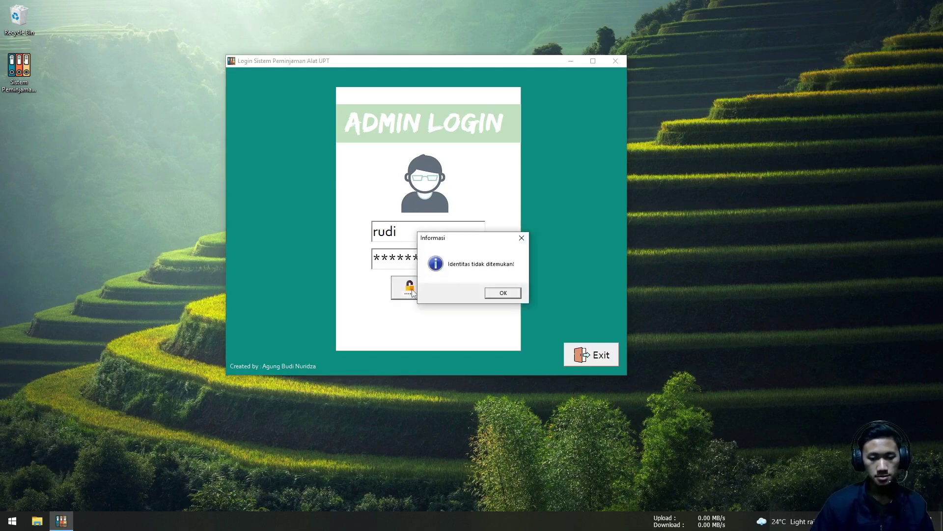
left_click_drag(455, 243, 258, 224)
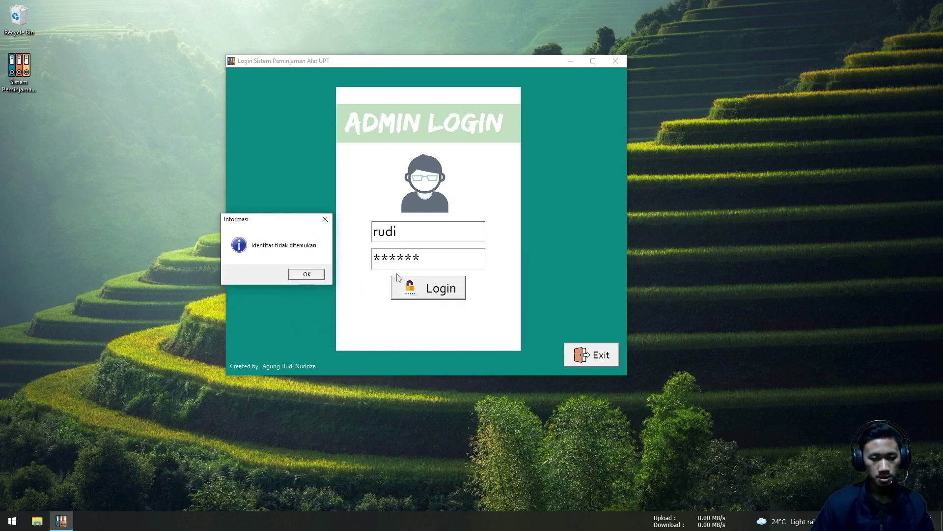
left_click(318, 276)
Clear the entered password and return to the username field
left_click_drag(422, 258, 384, 237)
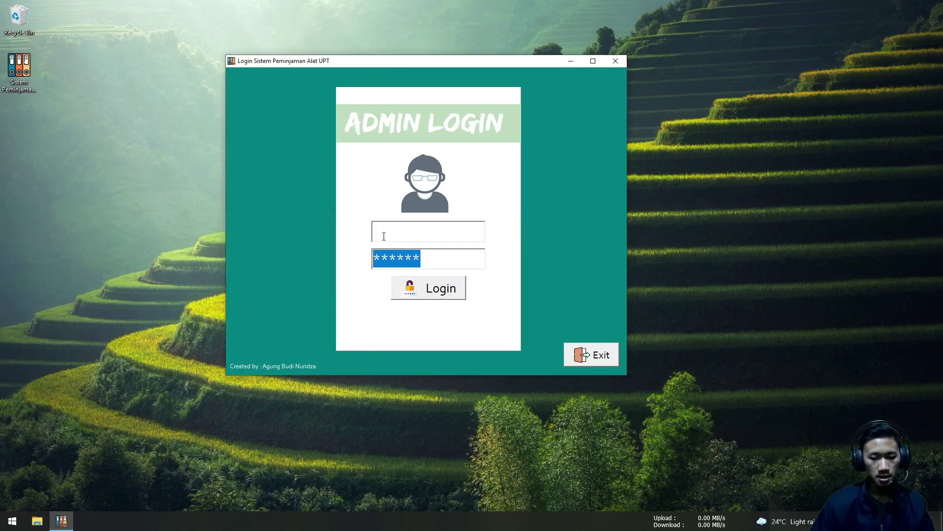
key("BackSpace")
left_click(383, 235)
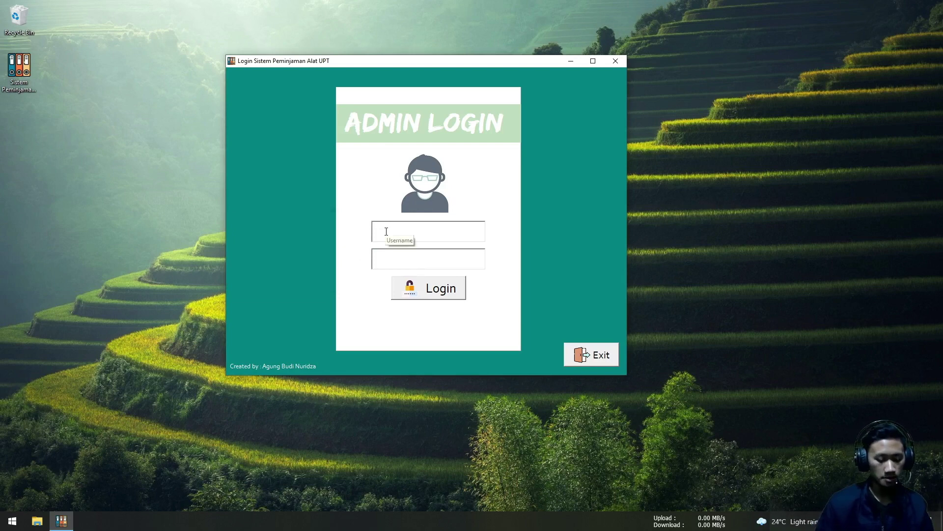
Log in with the second admin's username and password, acknowledging 'Berhasil masuk'
type("agung")
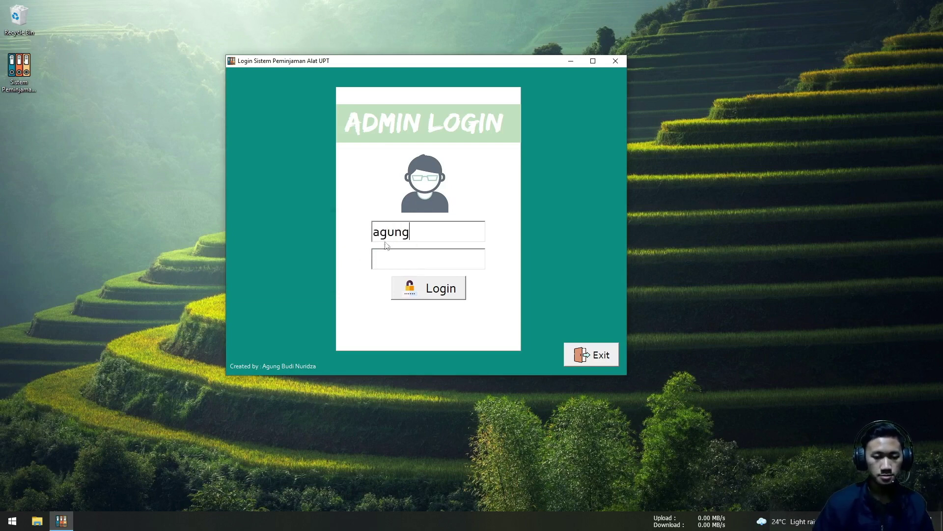
left_click(385, 258)
type("*****")
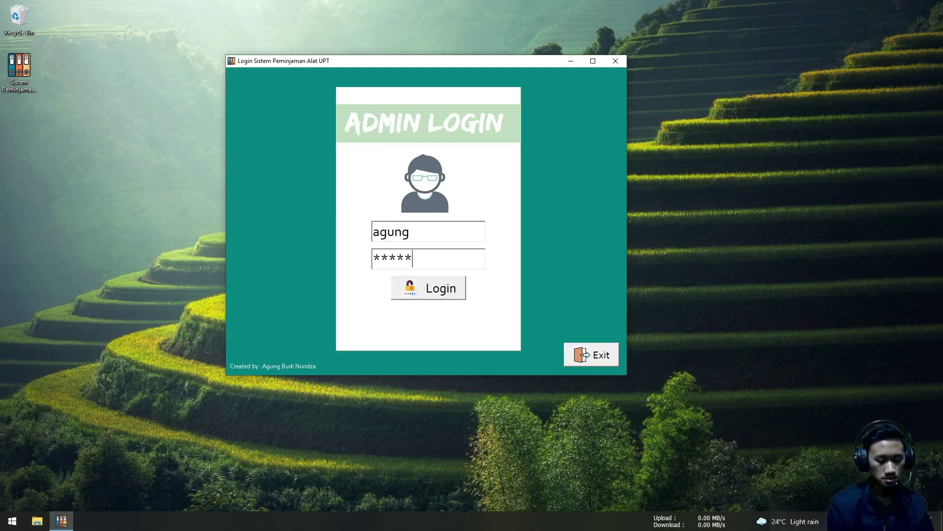
type("*****")
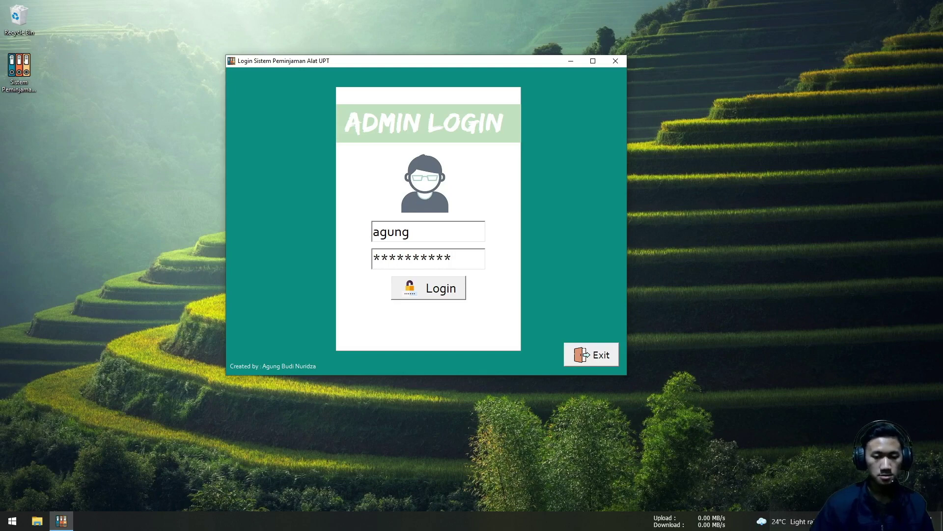
left_click(420, 289)
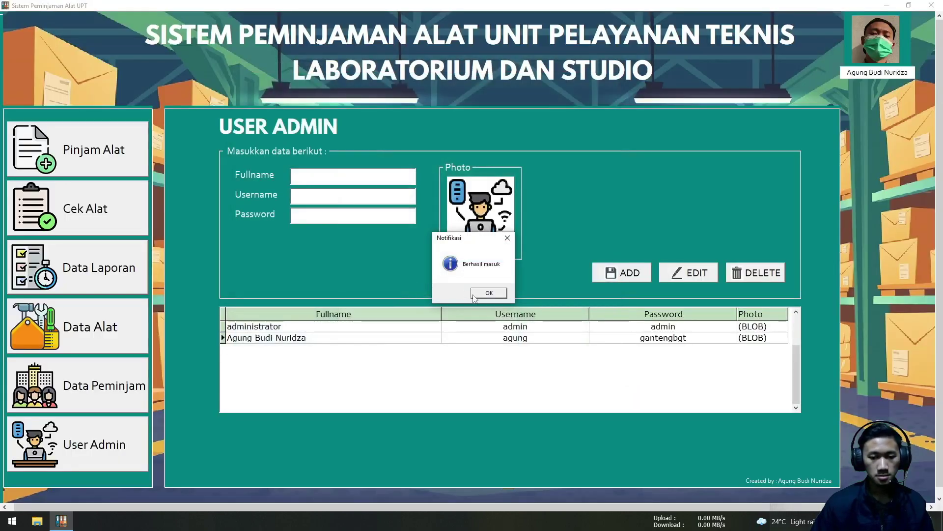
left_click(474, 295)
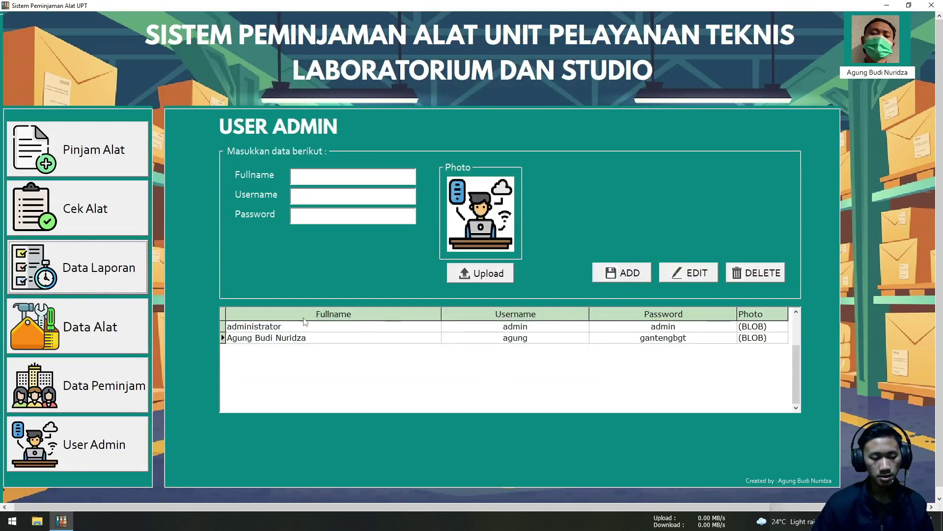
In Data Peminjam, enter the new borrower's name and identity number
left_click(110, 389)
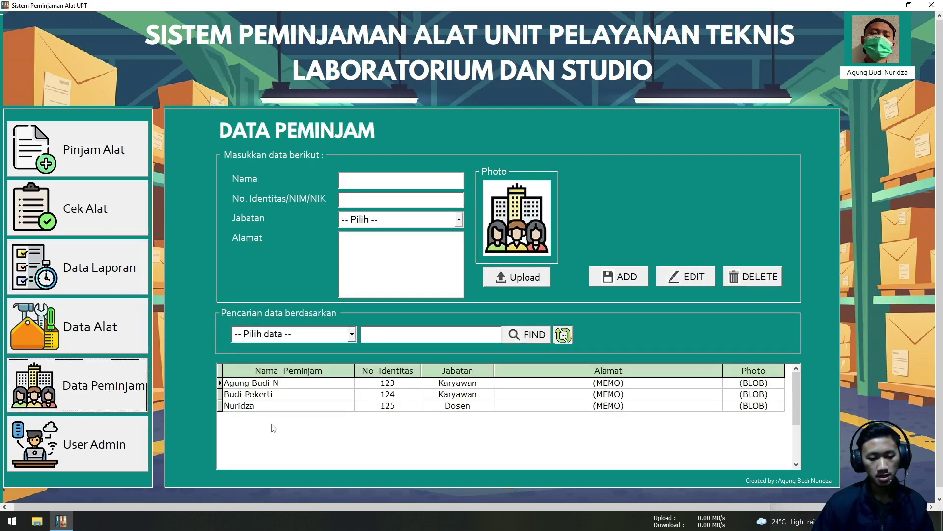
left_click(273, 428)
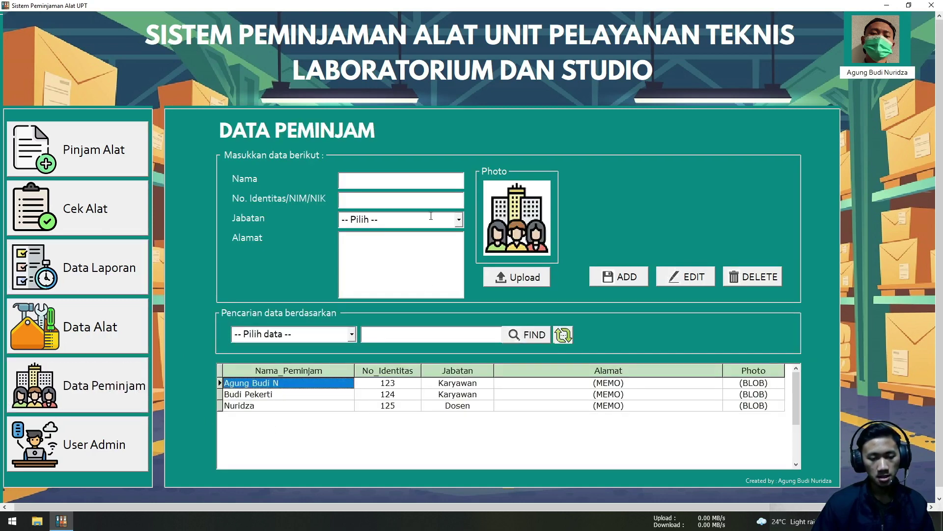
left_click(390, 180)
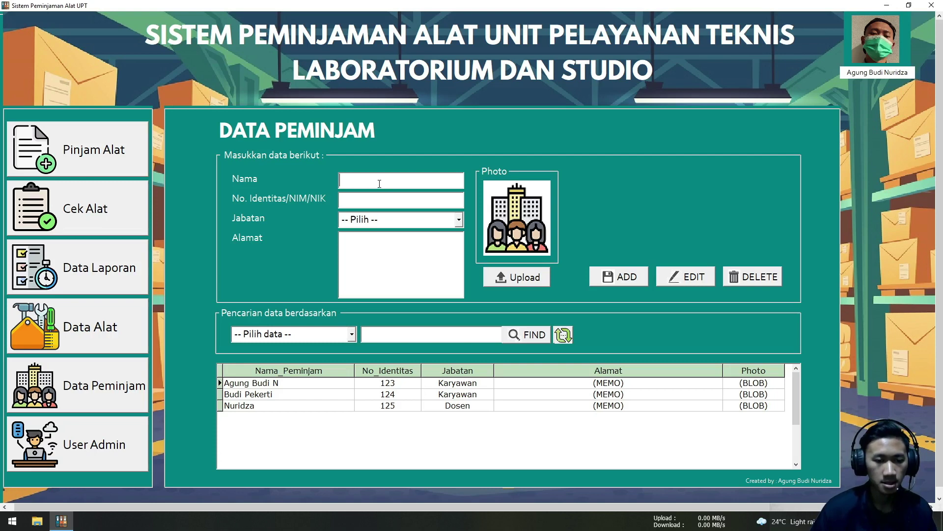
type("sasya")
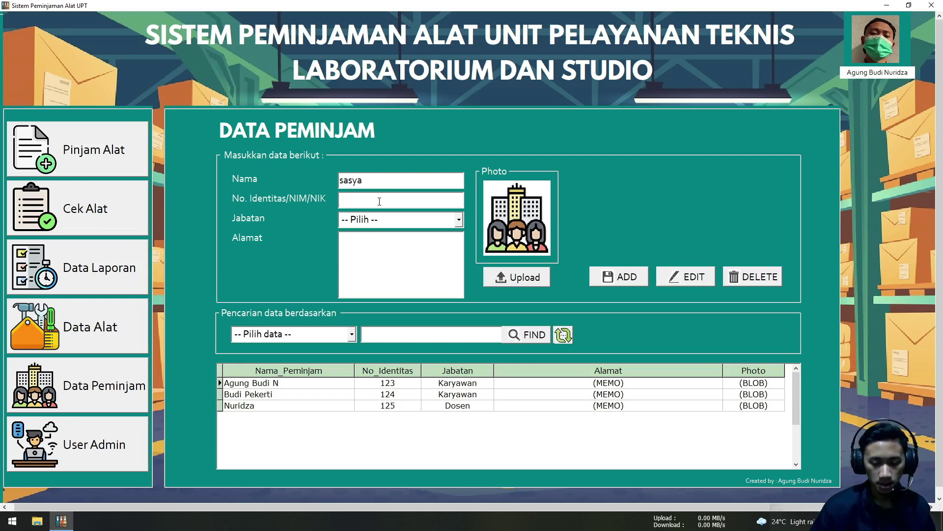
type("123")
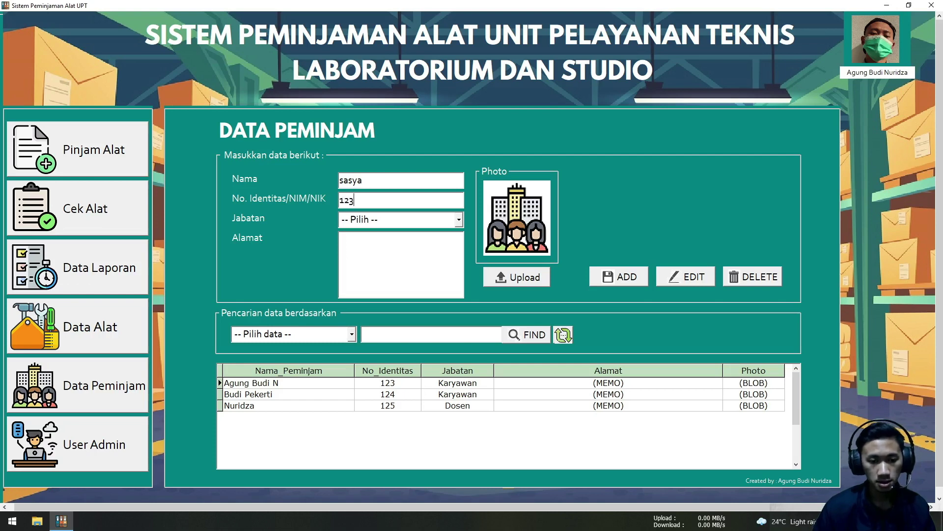
type("456")
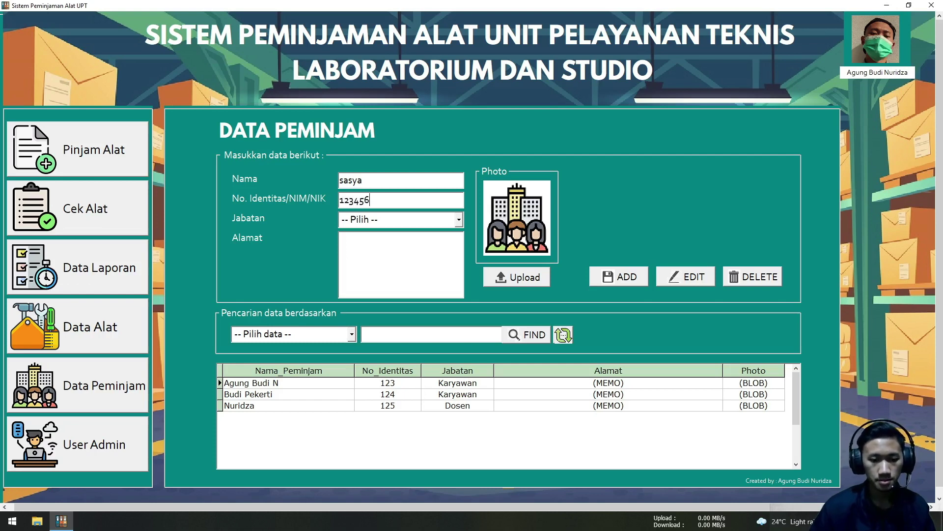
Set Jabatan to Mahasiswa and type the borrower's street address
left_click(459, 220)
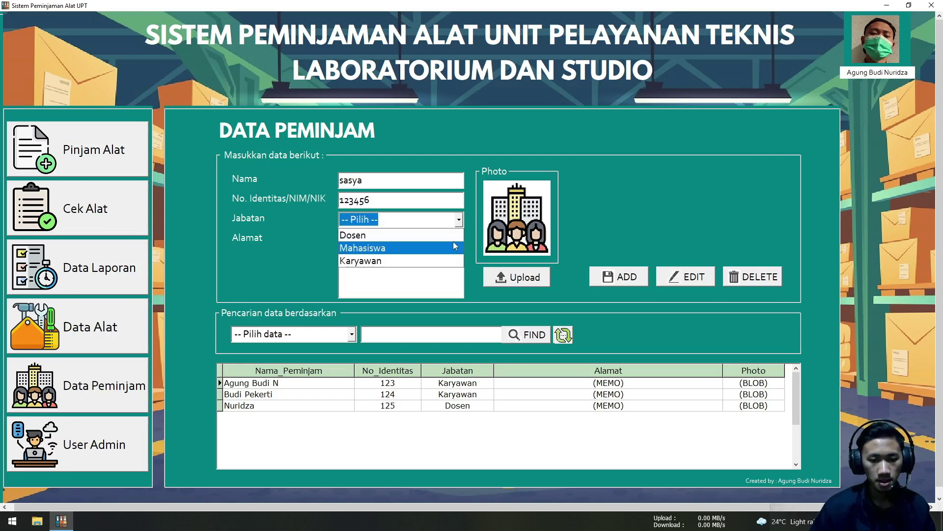
left_click(459, 219)
left_click(458, 221)
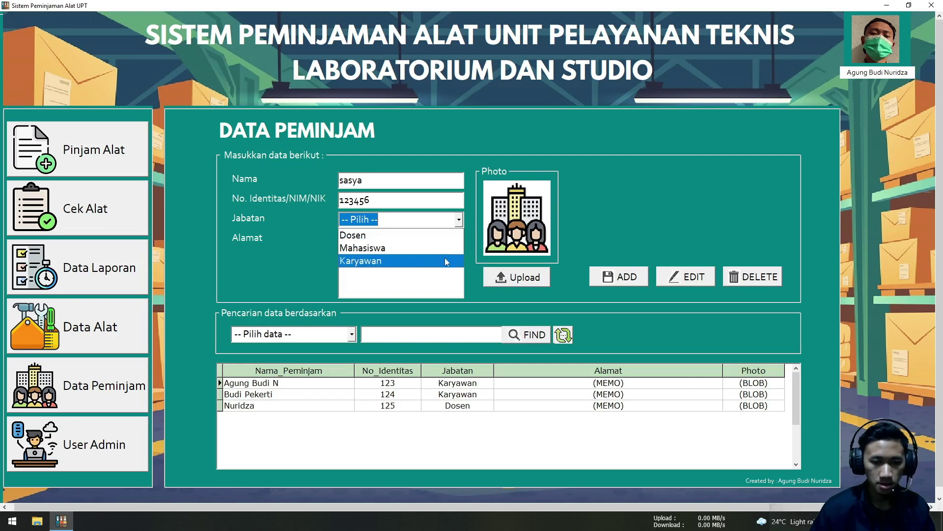
left_click(445, 247)
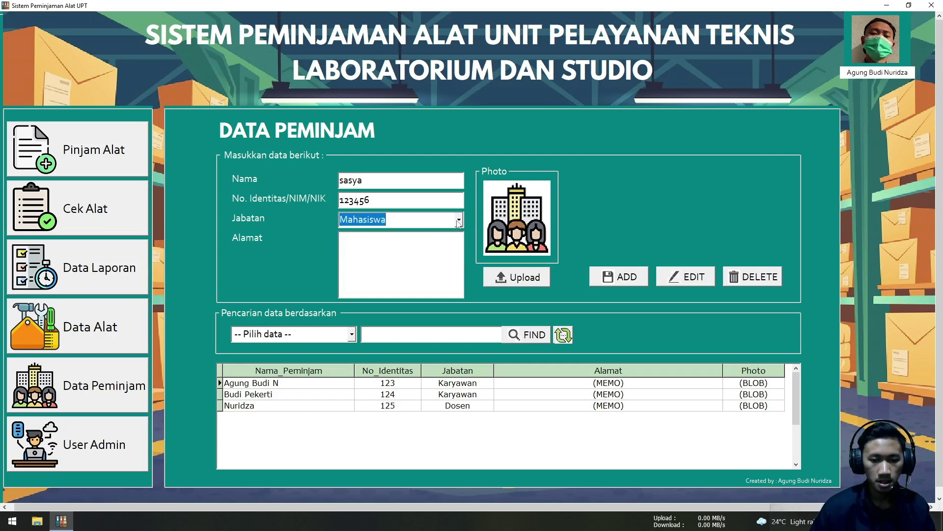
left_click(459, 221)
left_click(449, 246)
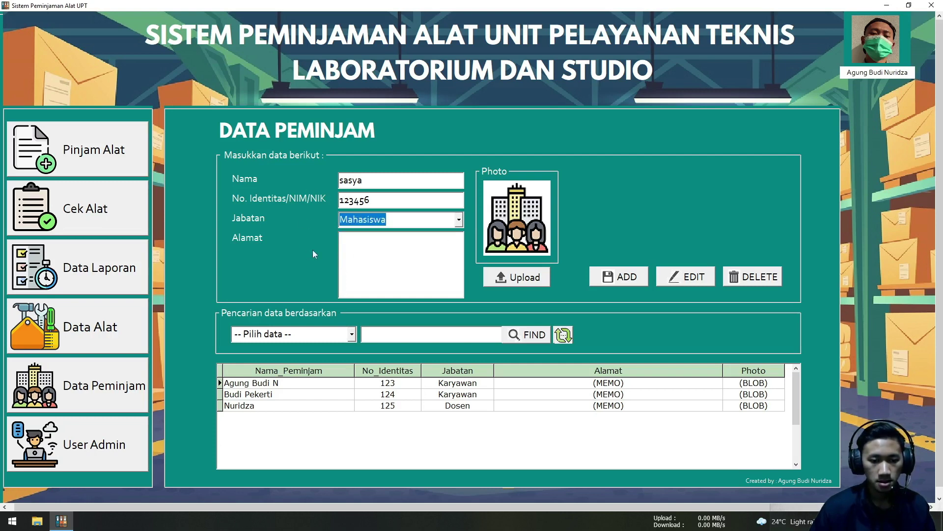
left_click(343, 255)
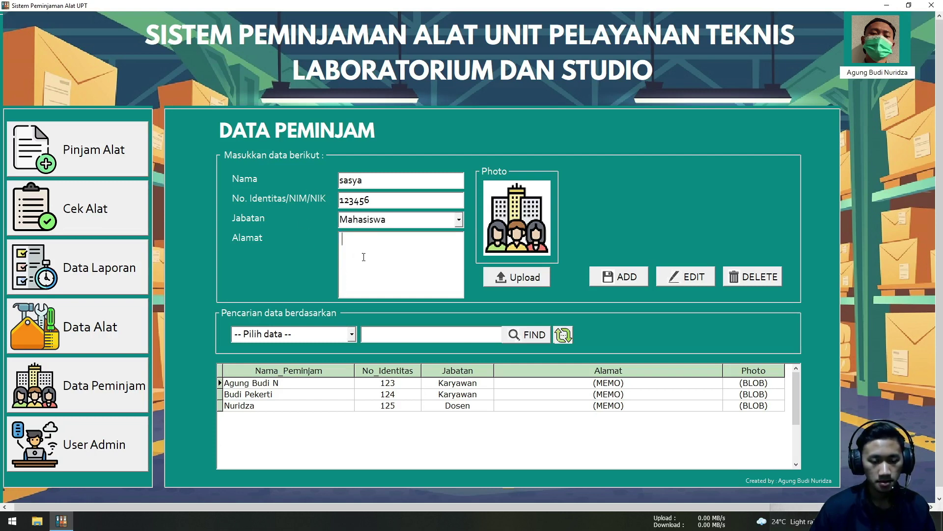
left_click(459, 221)
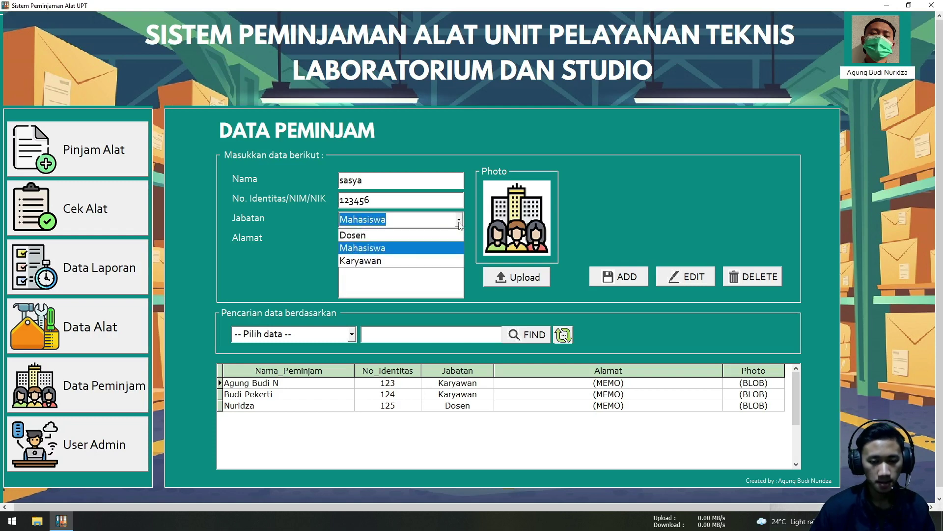
left_click(450, 250)
left_click(415, 241)
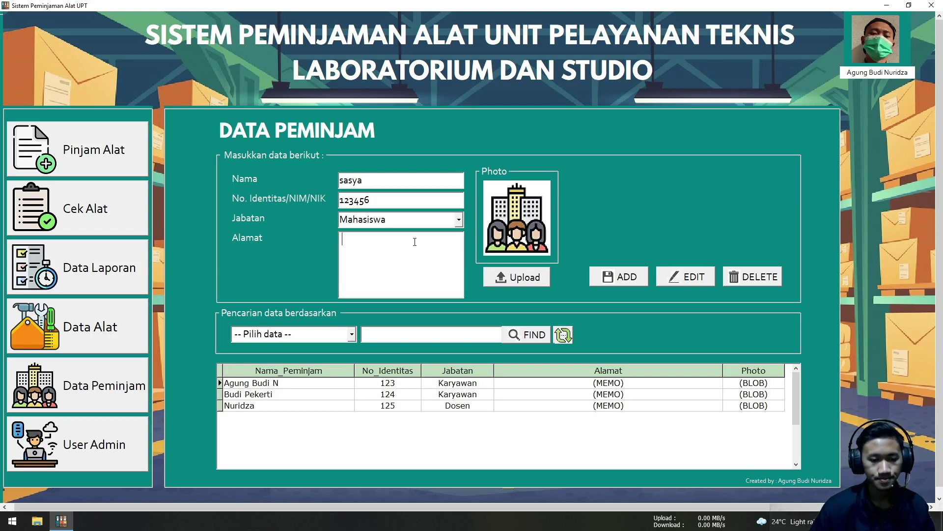
type("jl")
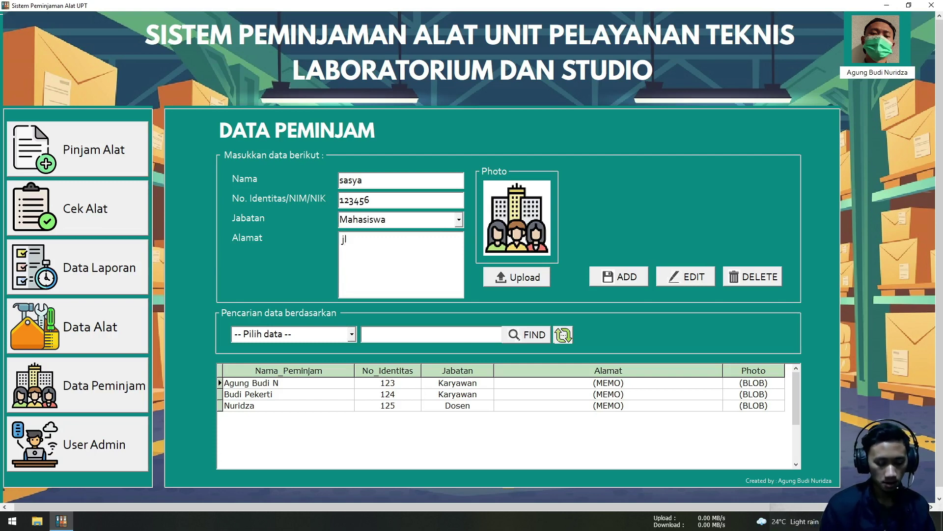
type(". ")
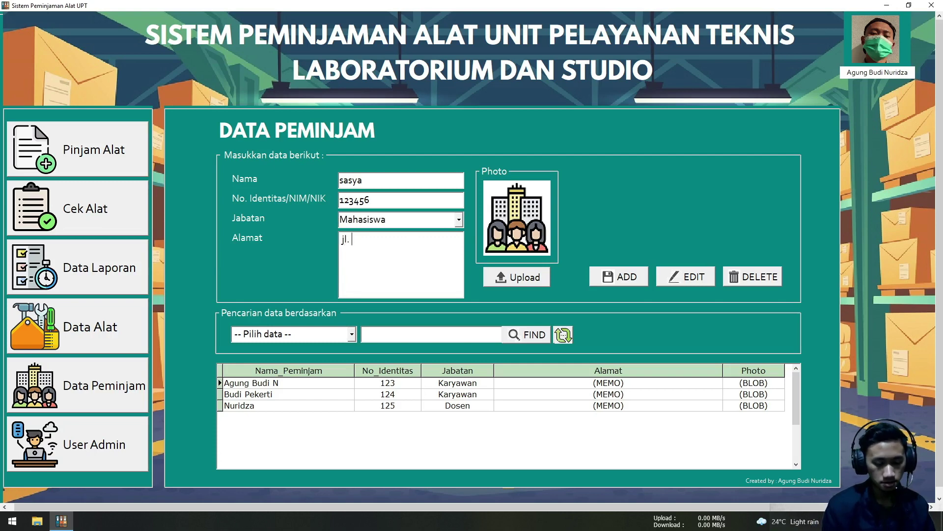
type("kenangan")
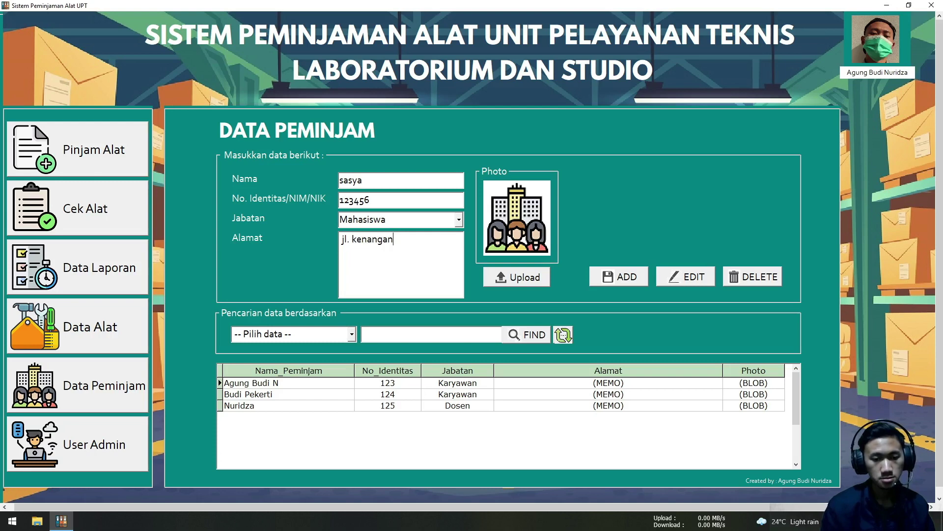
Attach the borrower's photo from the sample folder and add them as a new Mahasiswa row
left_click(521, 283)
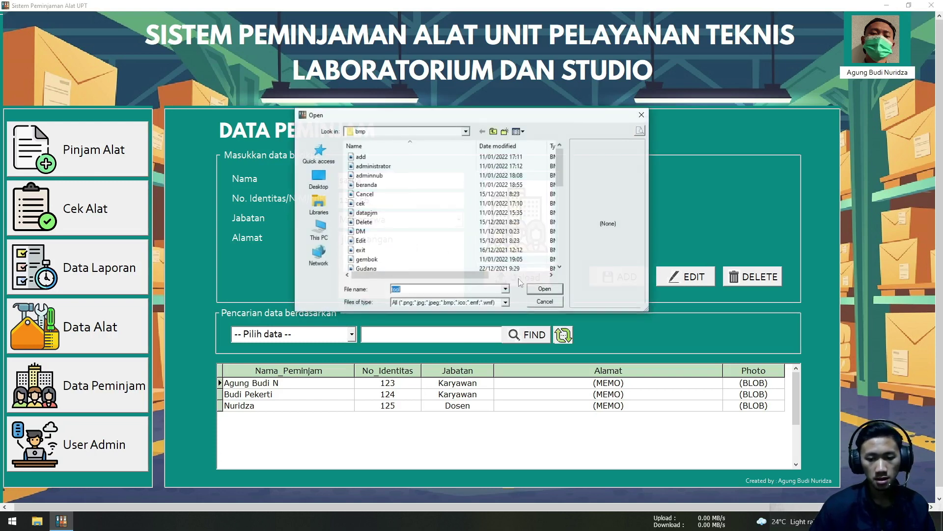
left_click(493, 132)
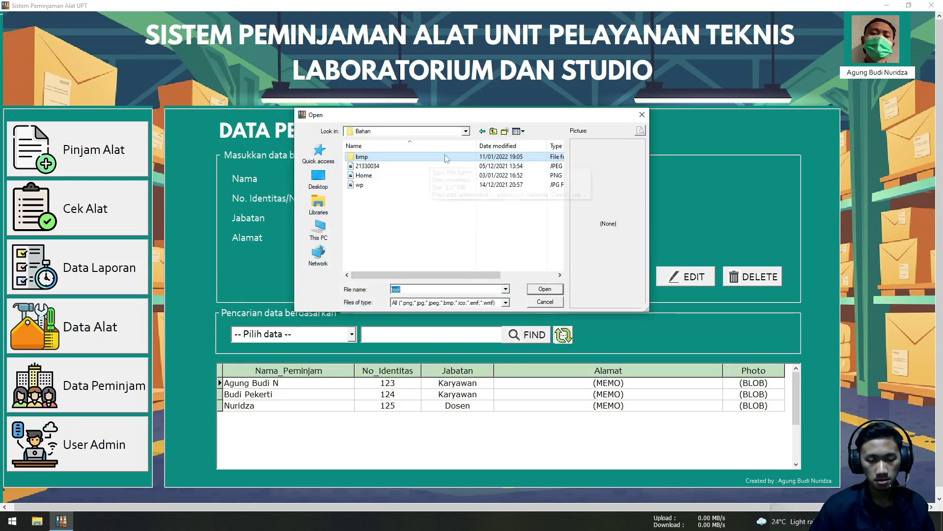
left_click(493, 131)
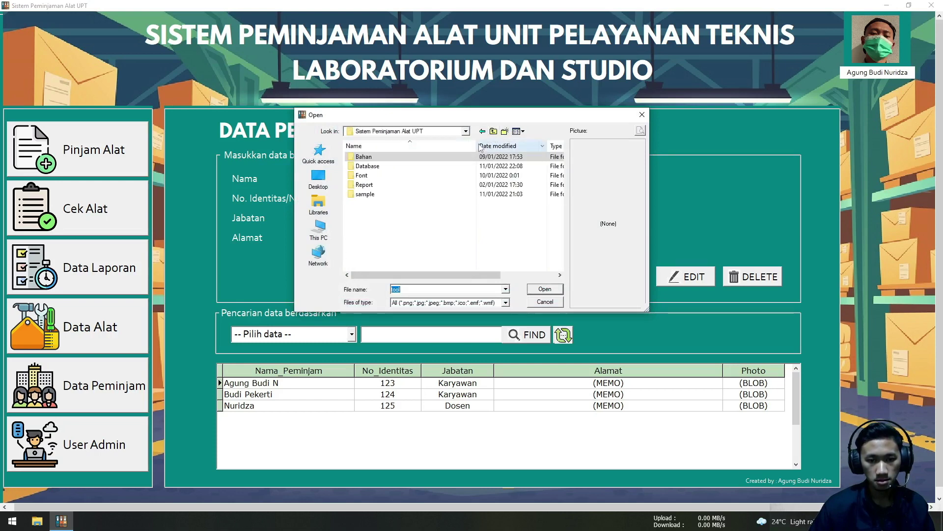
double_click(443, 195)
left_click(388, 203)
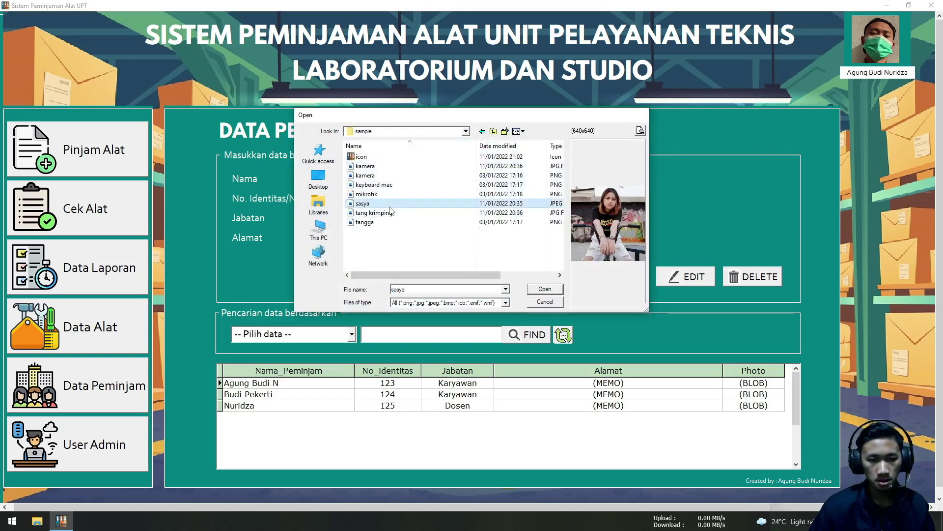
double_click(390, 207)
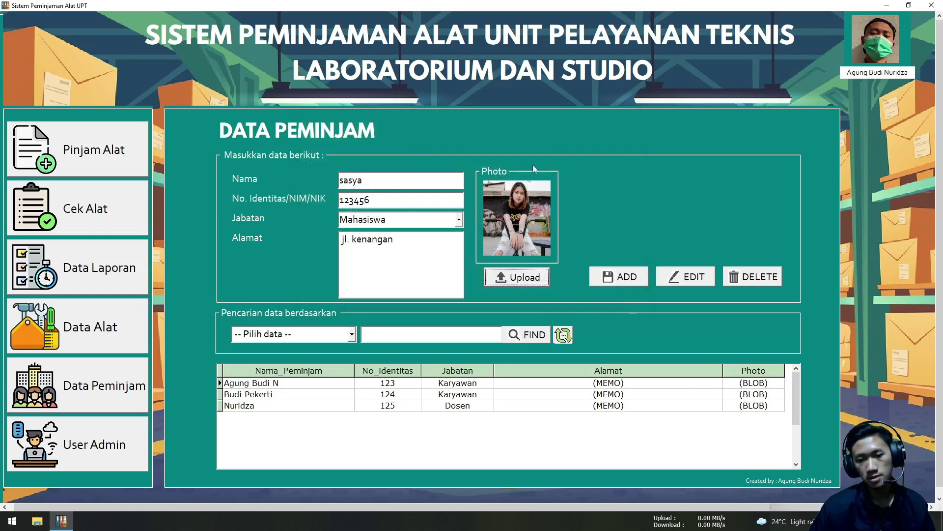
left_click(628, 279)
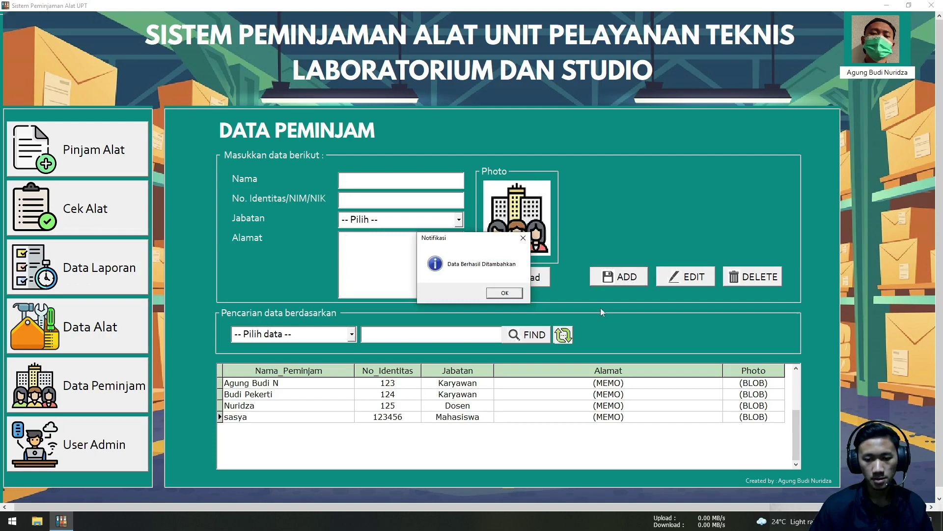
left_click(507, 294)
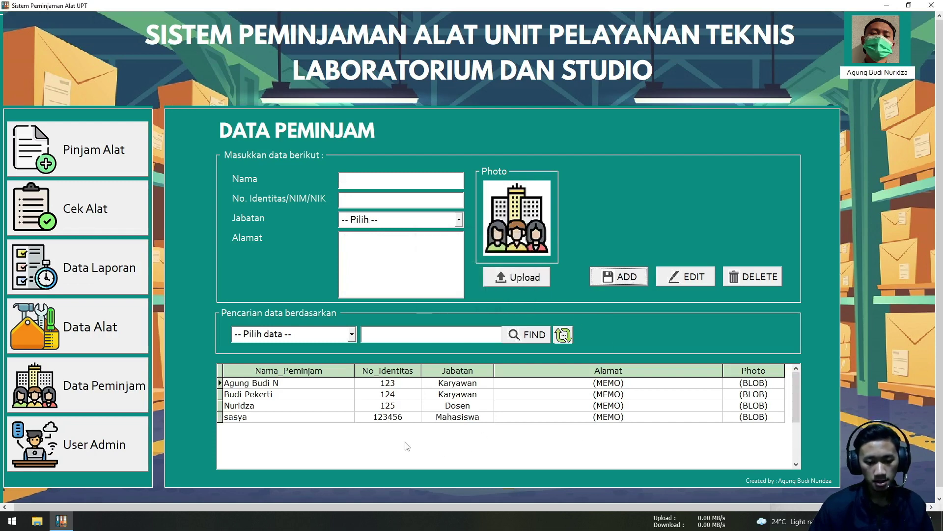
Replace the fourth borrower's identity number and save it, confirmed by 'Data Berhasil Diupdate'
left_click(406, 421)
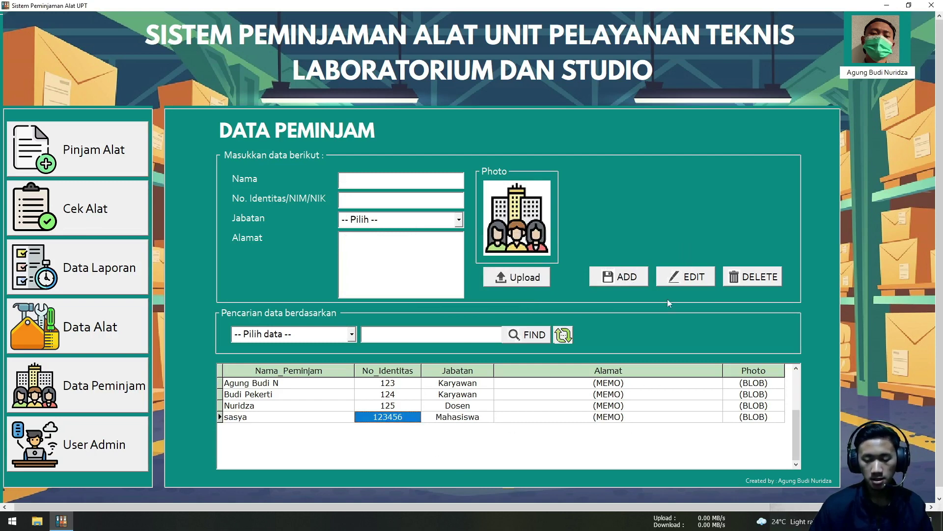
left_click(687, 280)
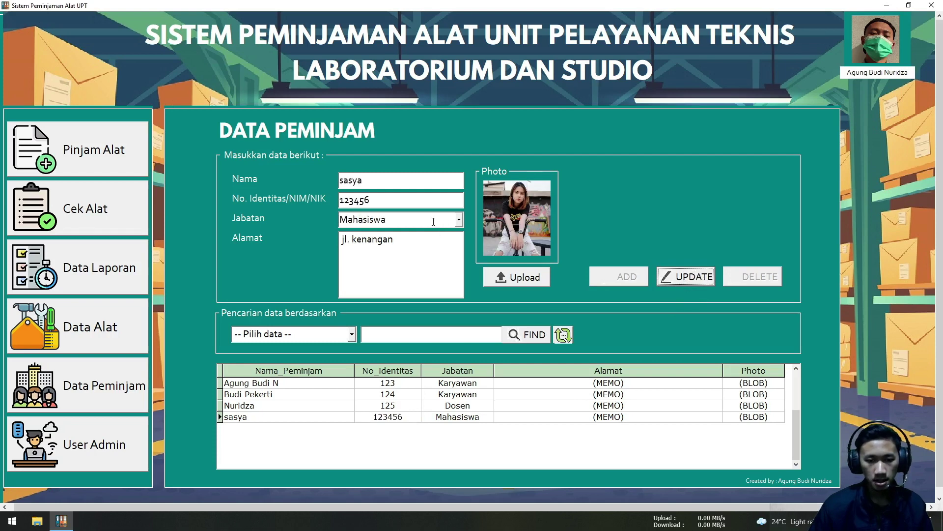
left_click(433, 205)
double_click(366, 202)
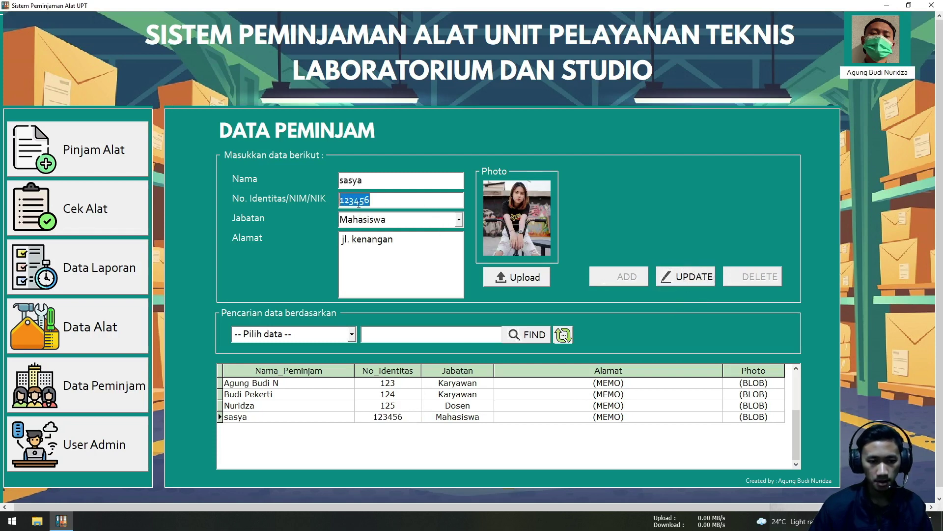
type("12")
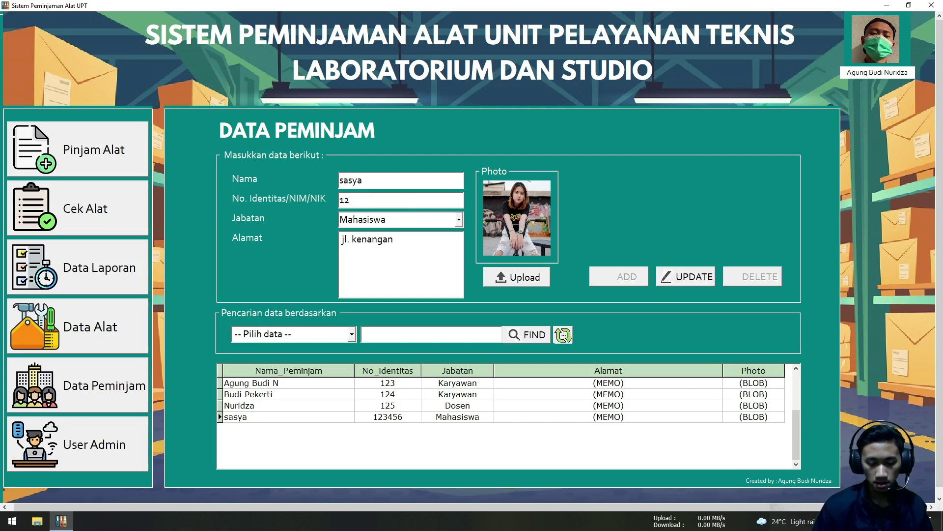
type("8")
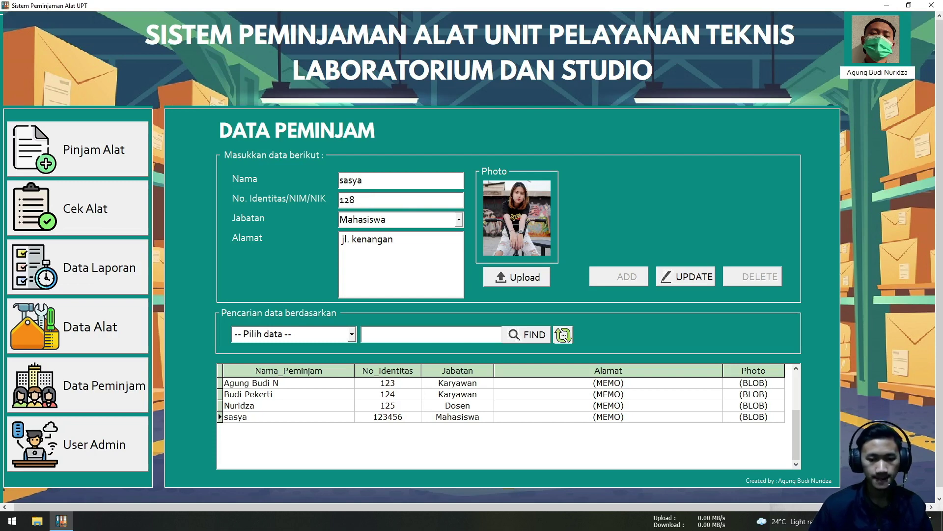
left_click(680, 278)
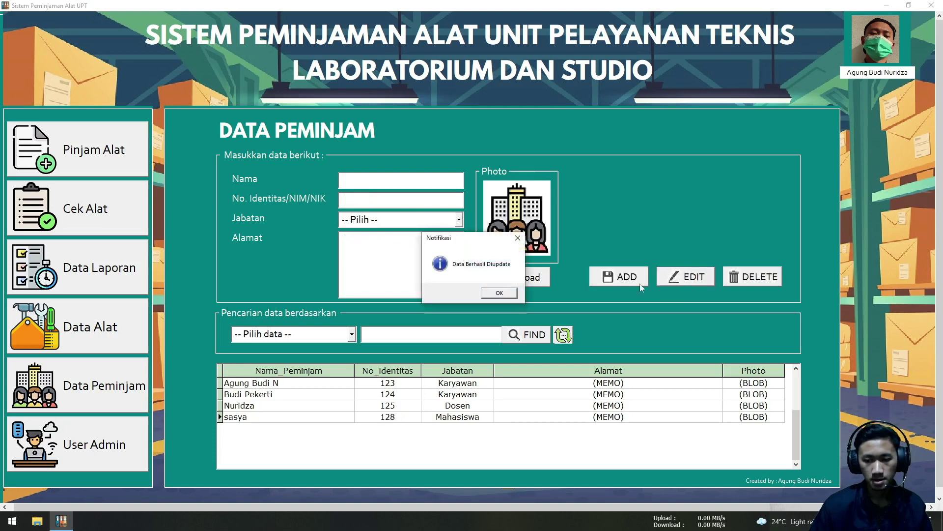
left_click(514, 294)
left_click(384, 417)
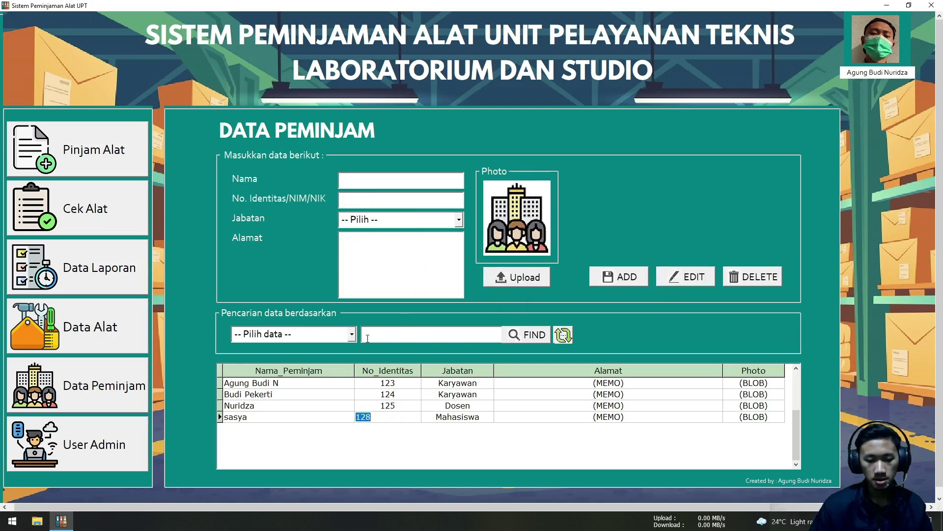
Set the borrower search field to No. Identitas/NIM/NIK
left_click(352, 335)
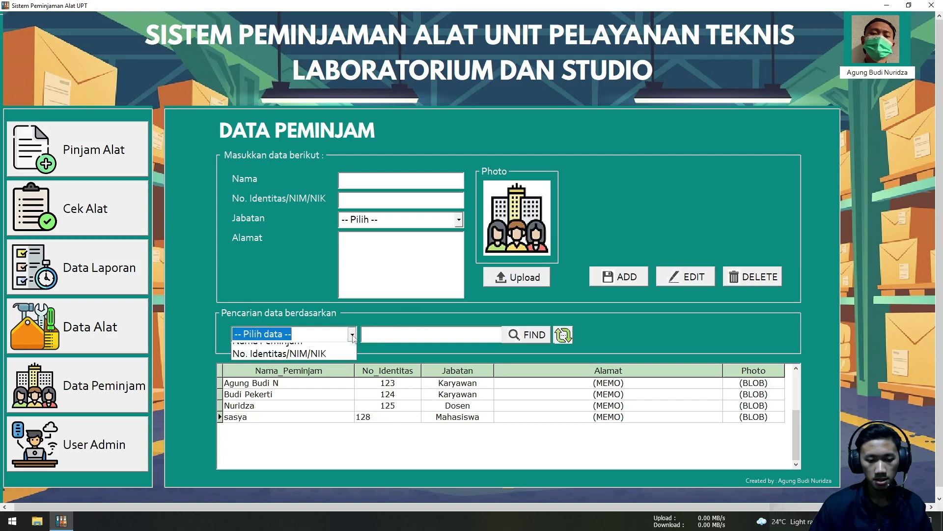
left_click(339, 358)
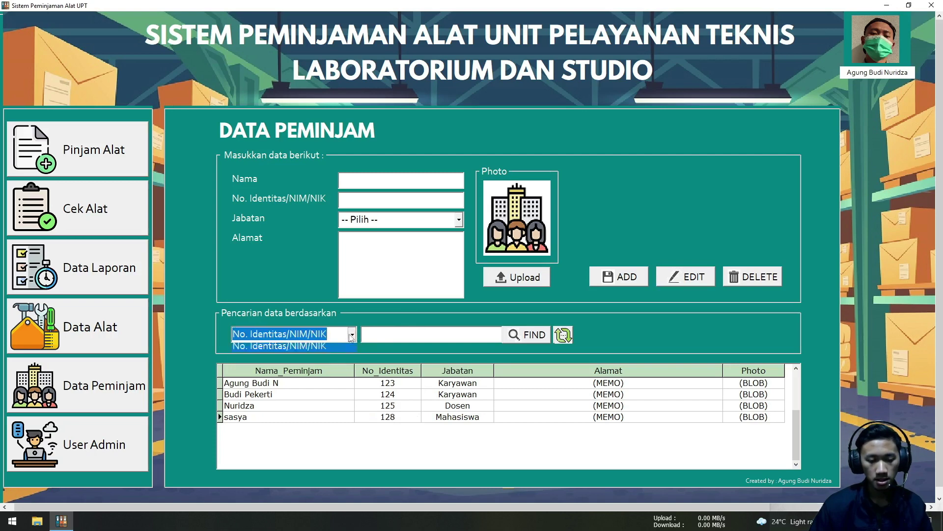
left_click(352, 337)
left_click(351, 338)
left_click(351, 336)
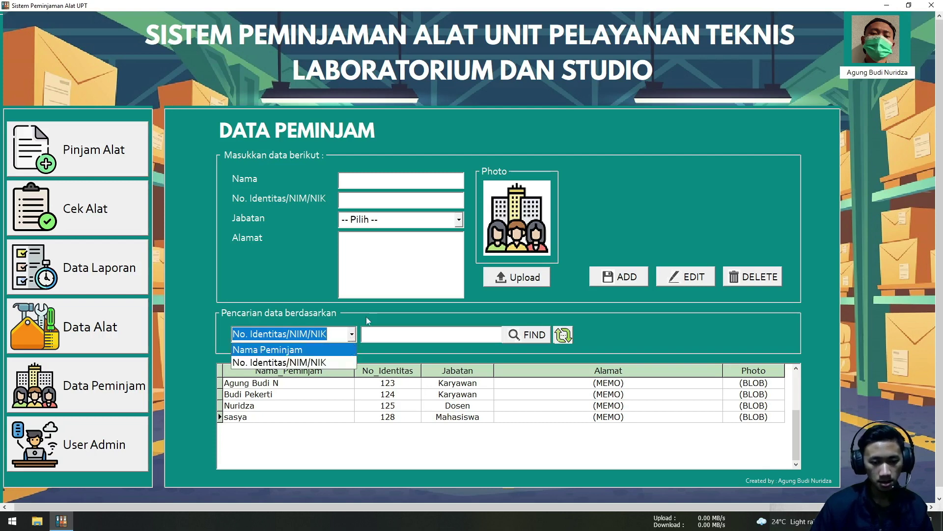
left_click(366, 316)
left_click(352, 335)
left_click(349, 349)
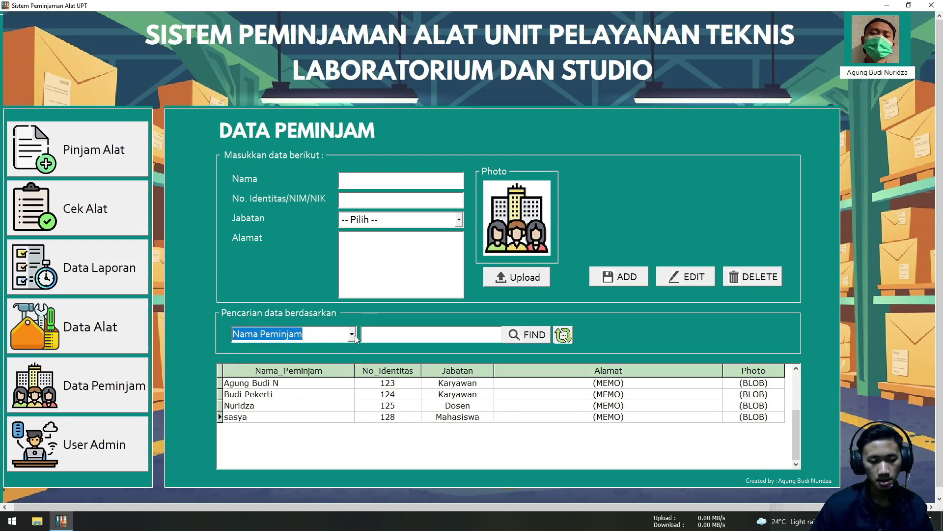
left_click(351, 335)
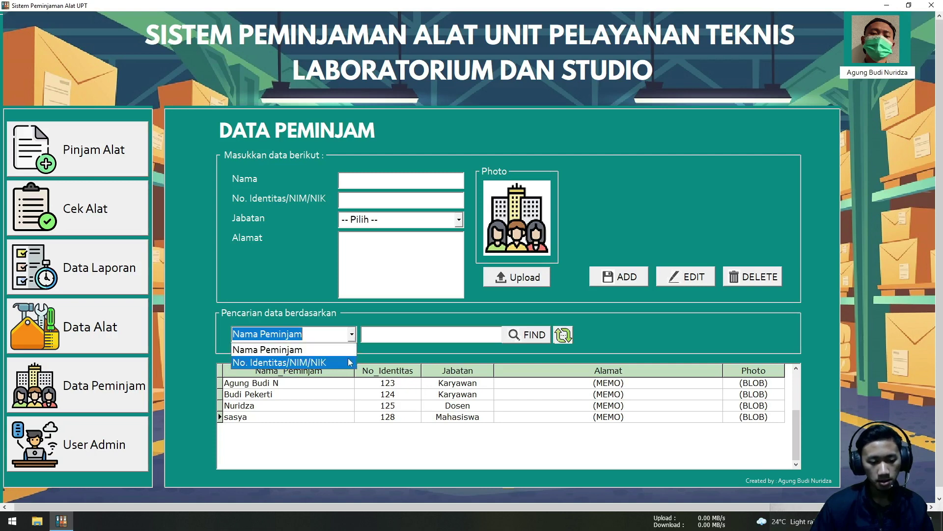
left_click(348, 361)
Search for identity number 128 so the table shows only that borrower
left_click(375, 338)
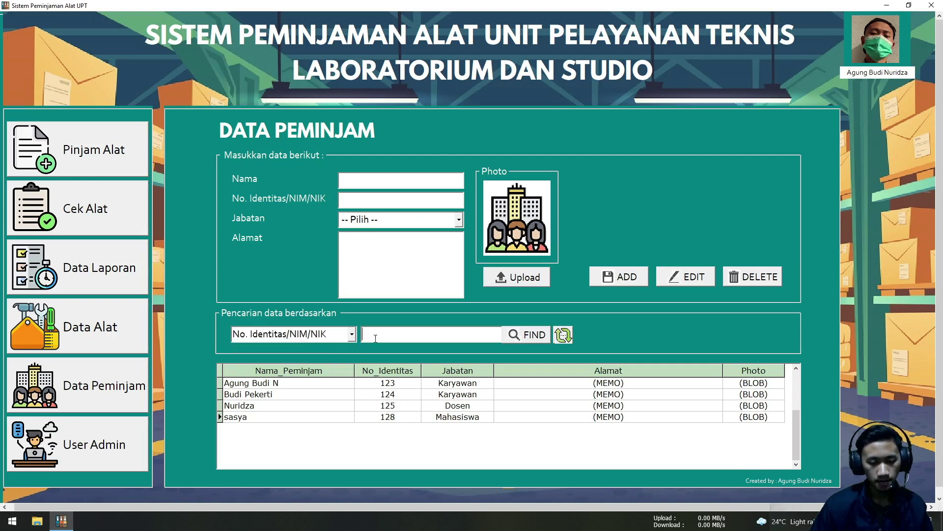
left_click(355, 336)
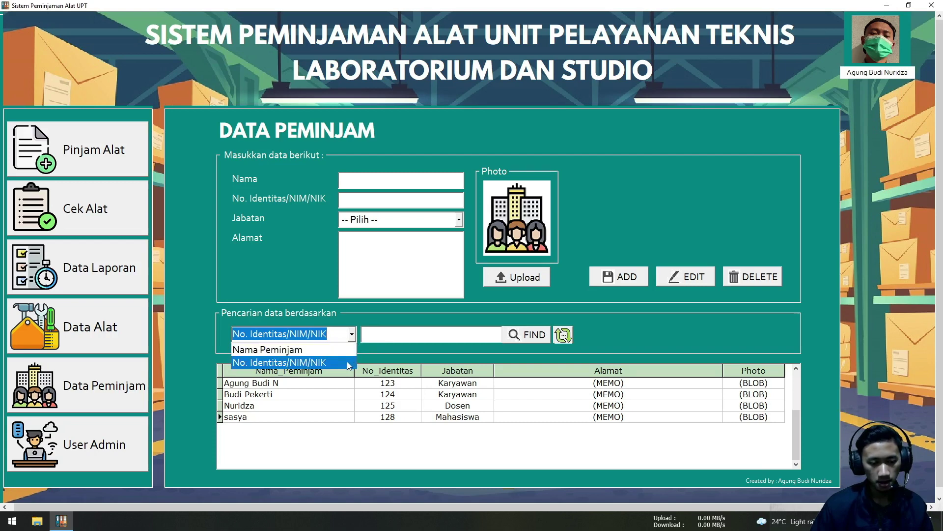
left_click(347, 361)
left_click(375, 332)
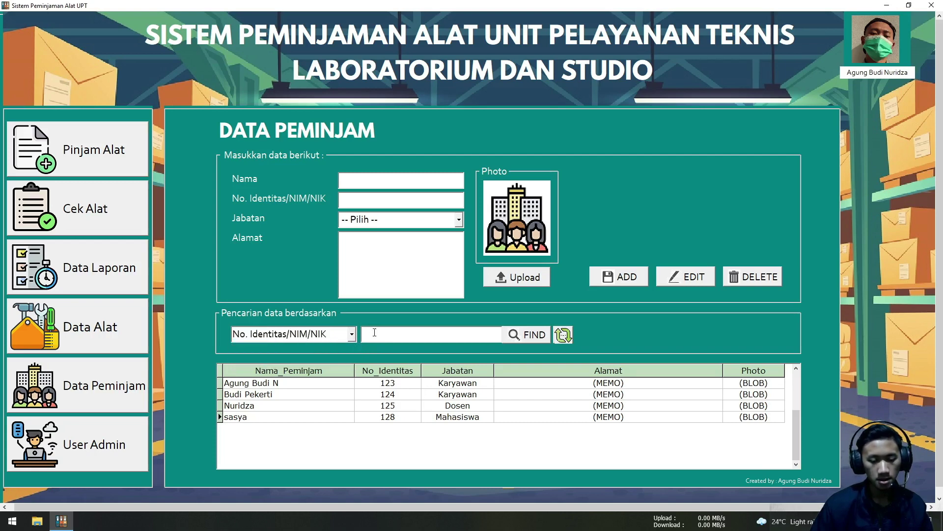
type("12")
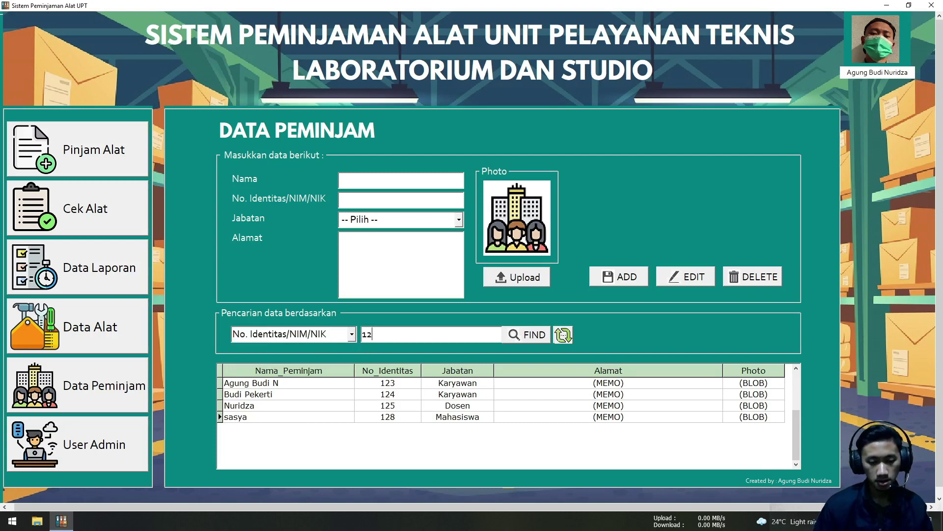
type("8")
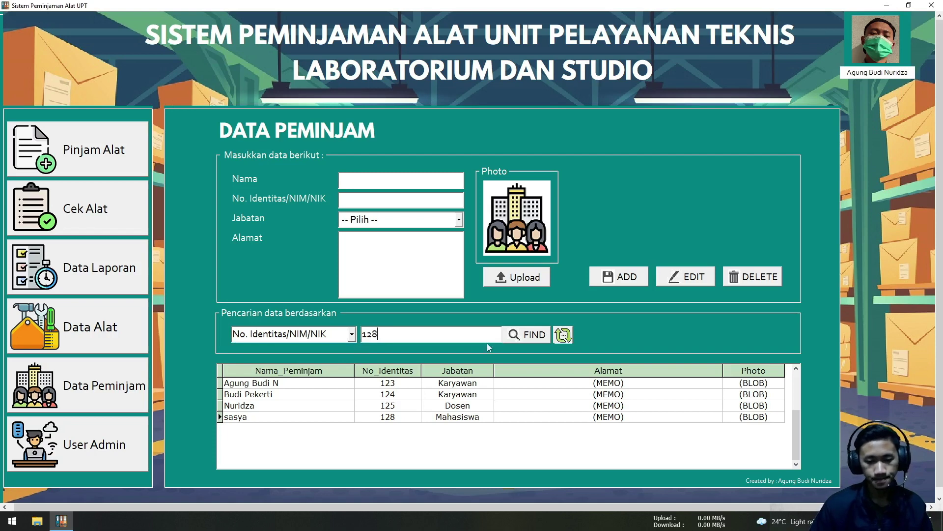
left_click(525, 337)
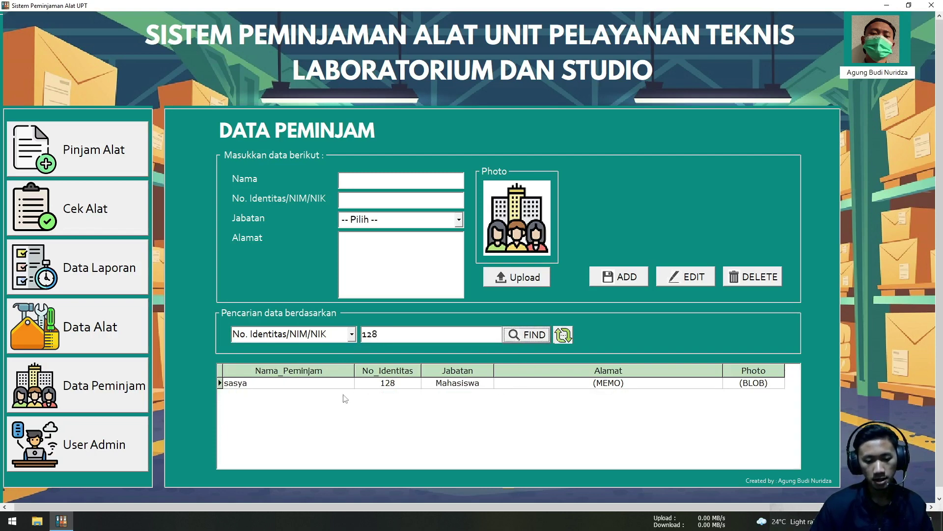
Select the found Mahasiswa borrower's record in the results
left_click(246, 388)
left_click(472, 384)
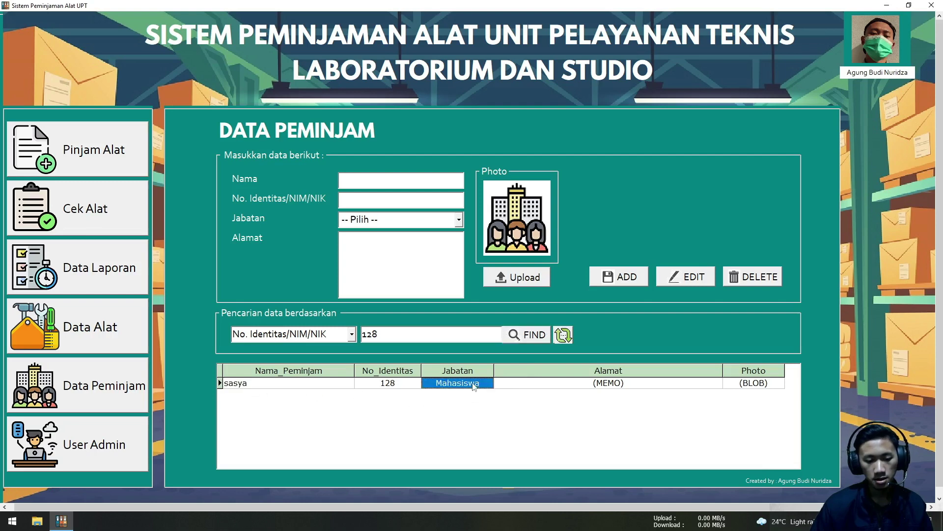
left_click(300, 386)
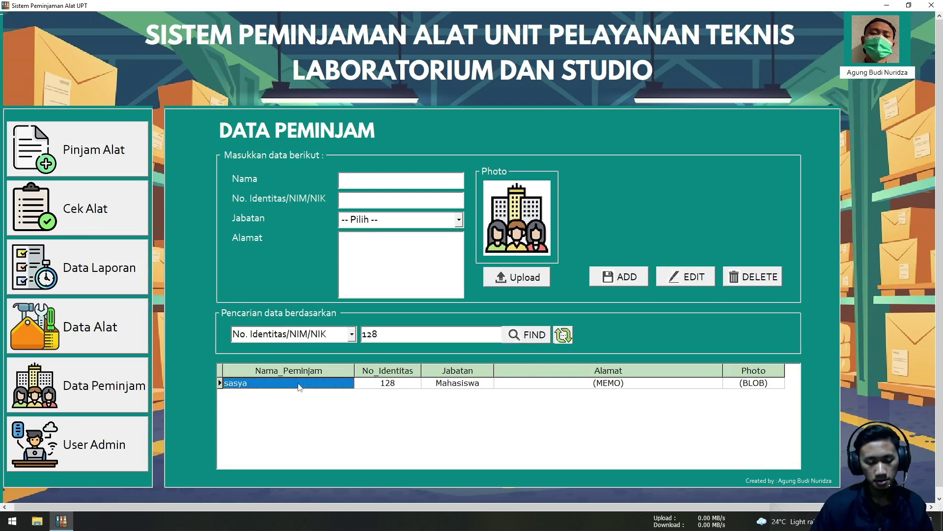
left_click(479, 386)
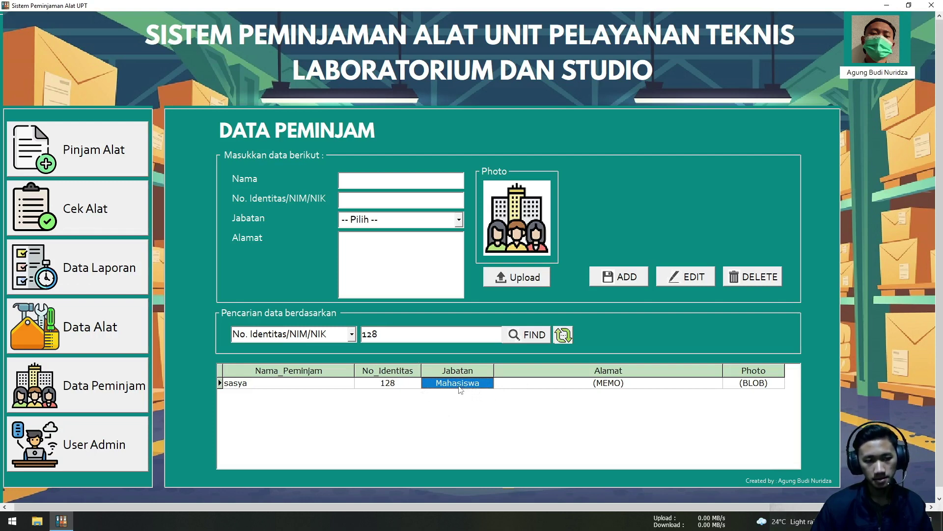
List all four borrowers again and start deleting the Dosen with identity 125
left_click(564, 335)
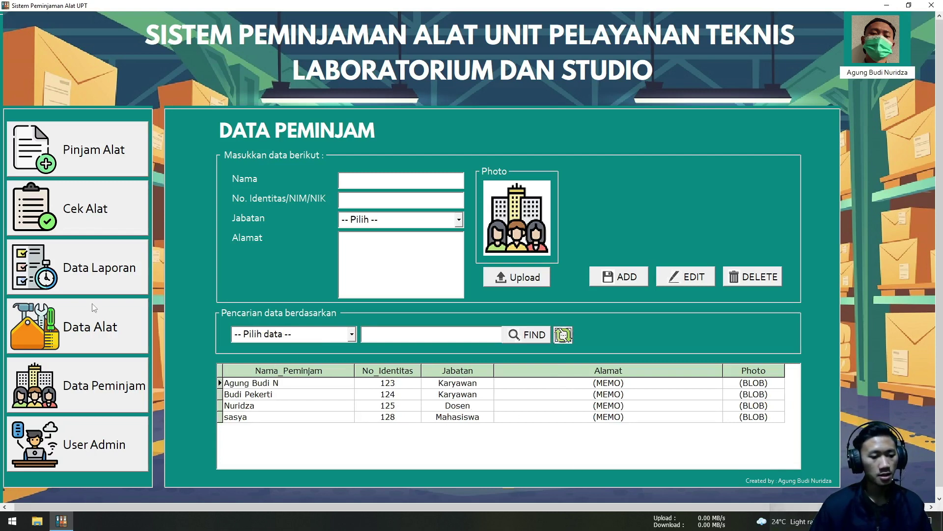
left_click(475, 409)
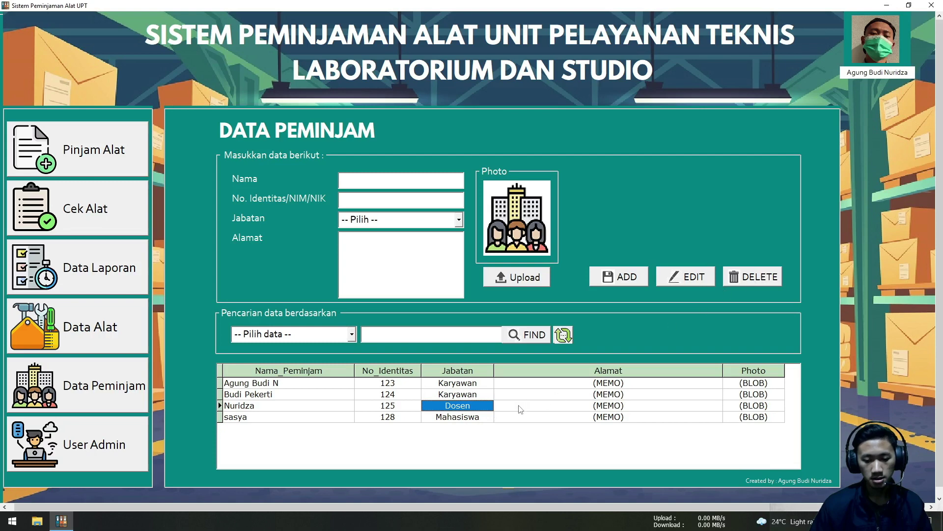
left_click(756, 285)
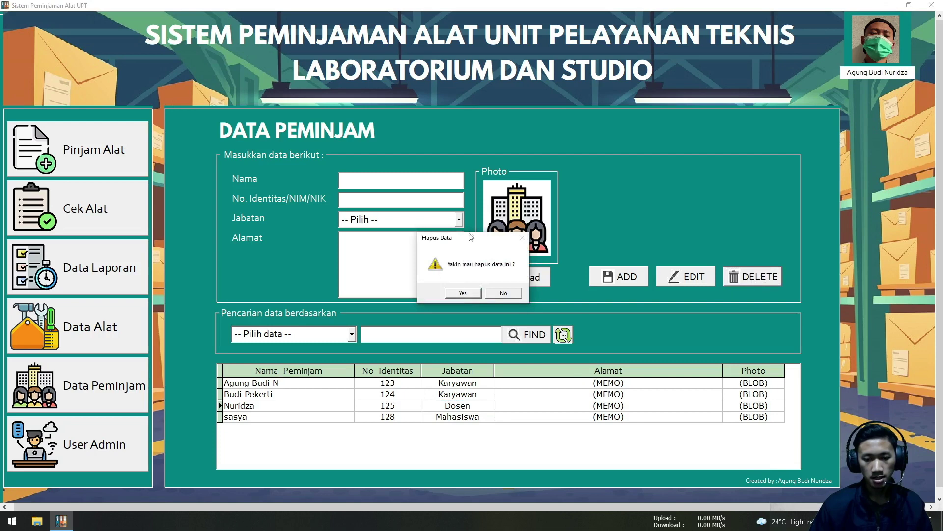
Decline the deletion with No, keeping the record, and go to Data Alat
mouse_move(471, 238)
left_mouse_down()
mouse_move(547, 280)
mouse_move(446, 251)
mouse_move(483, 240)
left_mouse_up()
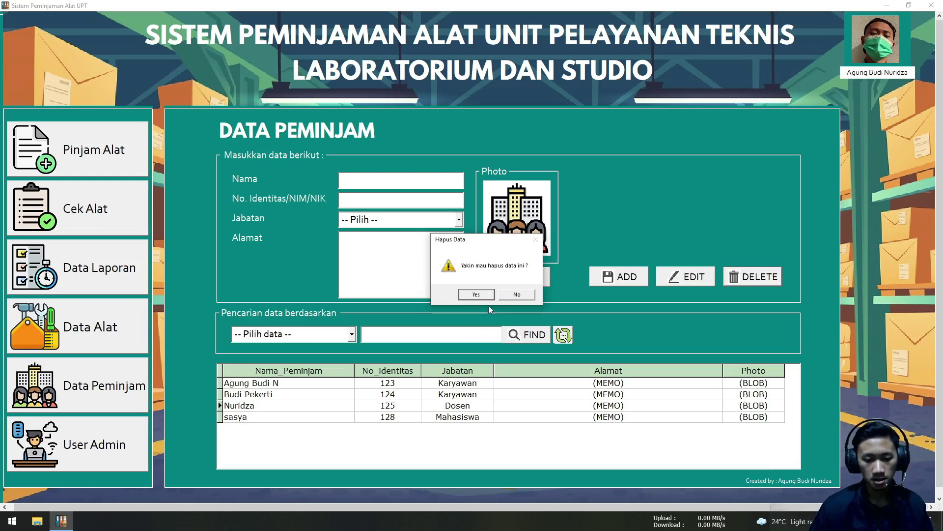
left_click(518, 294)
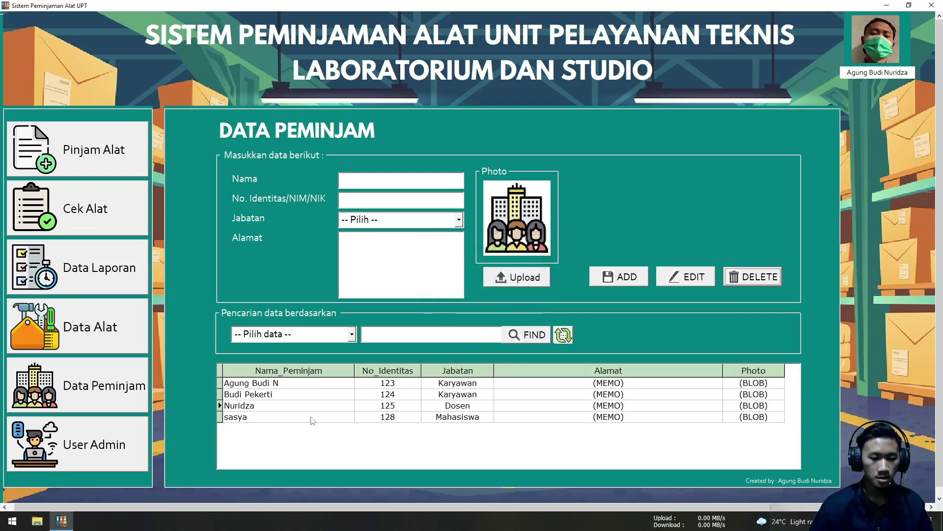
left_click(108, 339)
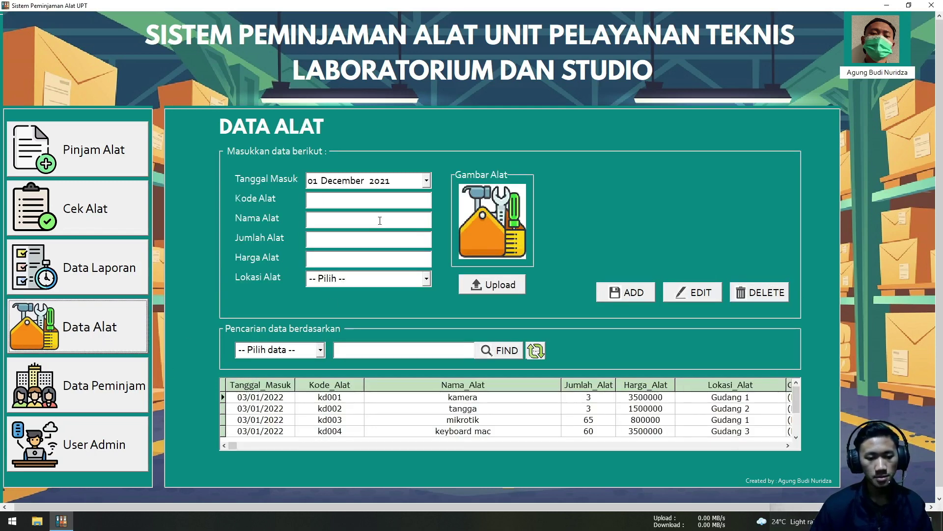
Enter tool code kd005, name Tang krimping and quantity 20
left_click(374, 204)
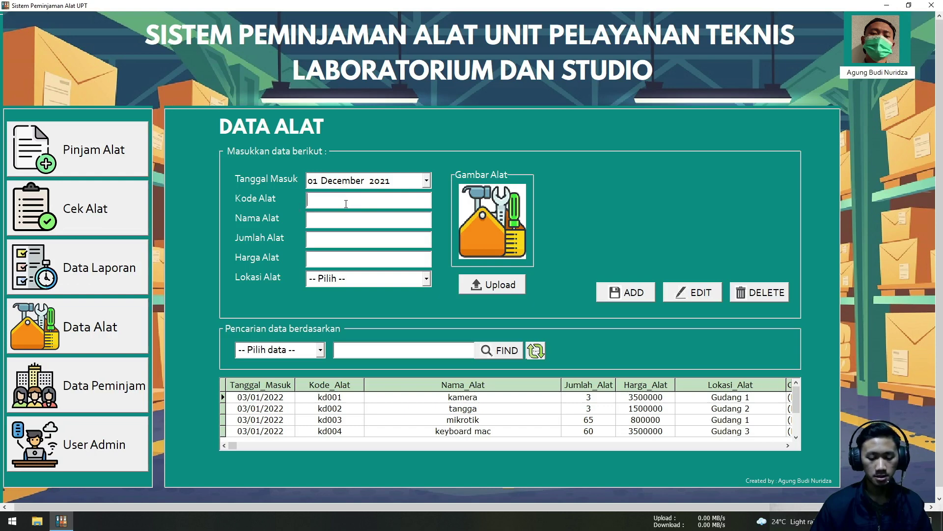
type("kd")
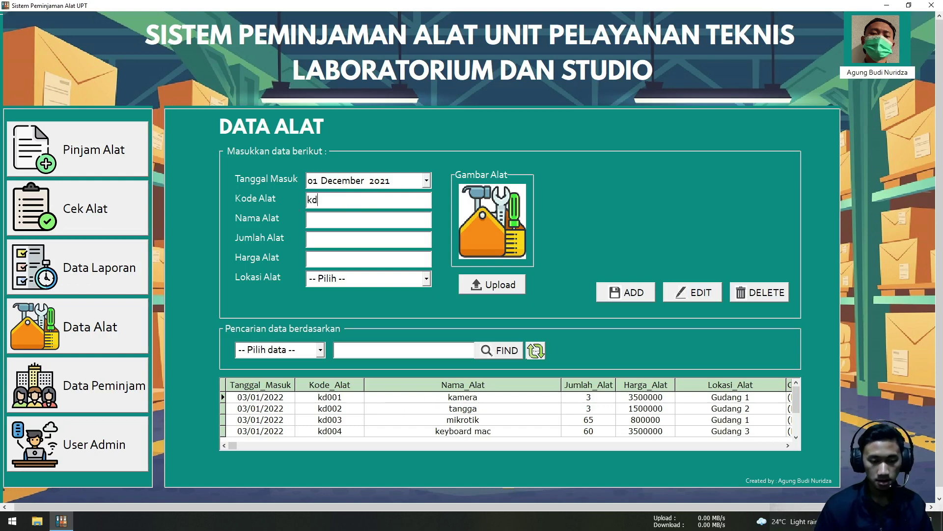
type("0055")
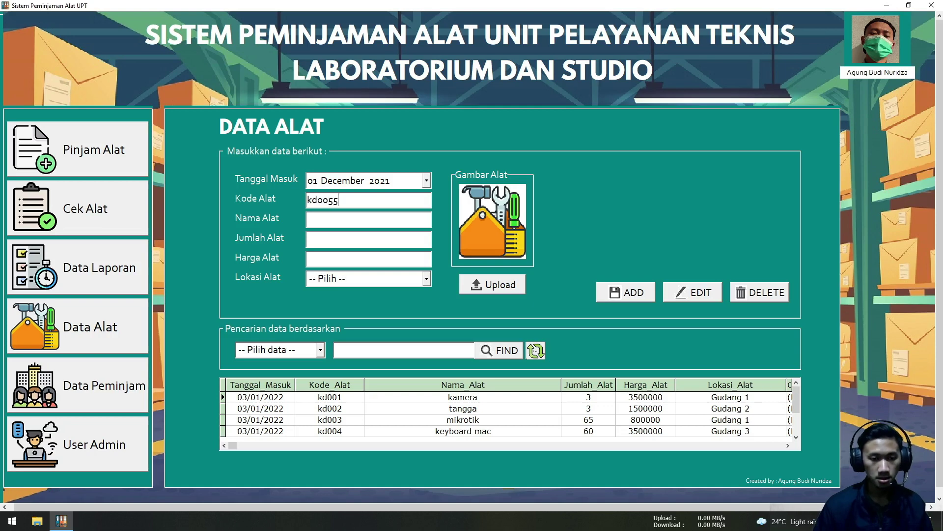
key("BackSpace")
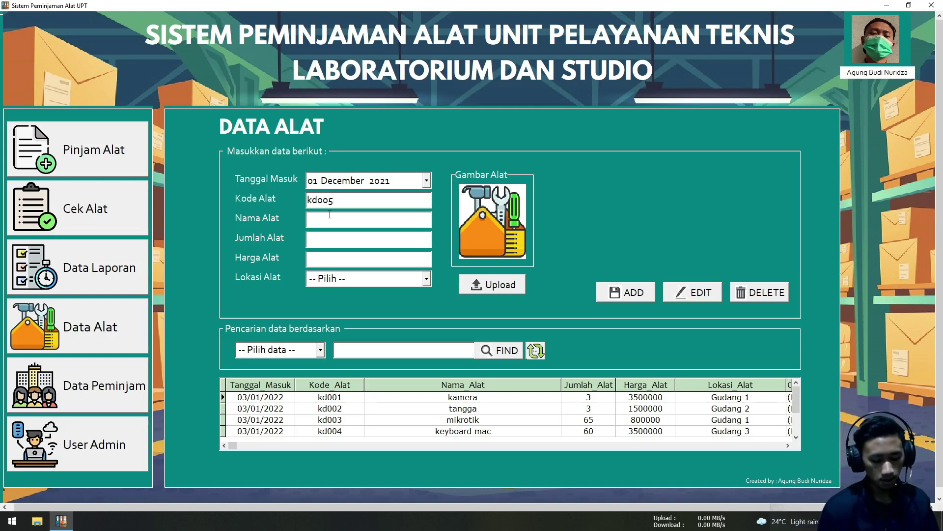
left_click(330, 215)
type("tang")
key("BackSpace")
key("BackSpace")
key("BackSpace")
key("BackSpace")
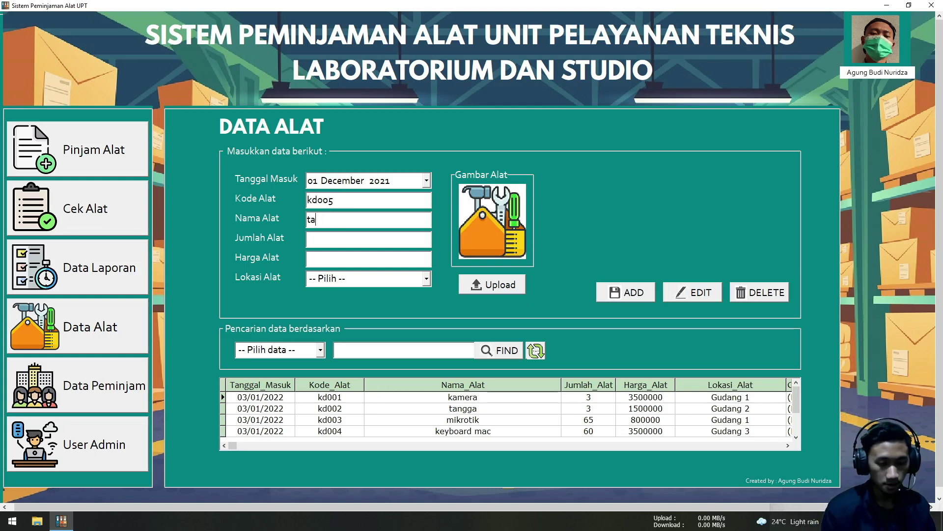
type("Ta")
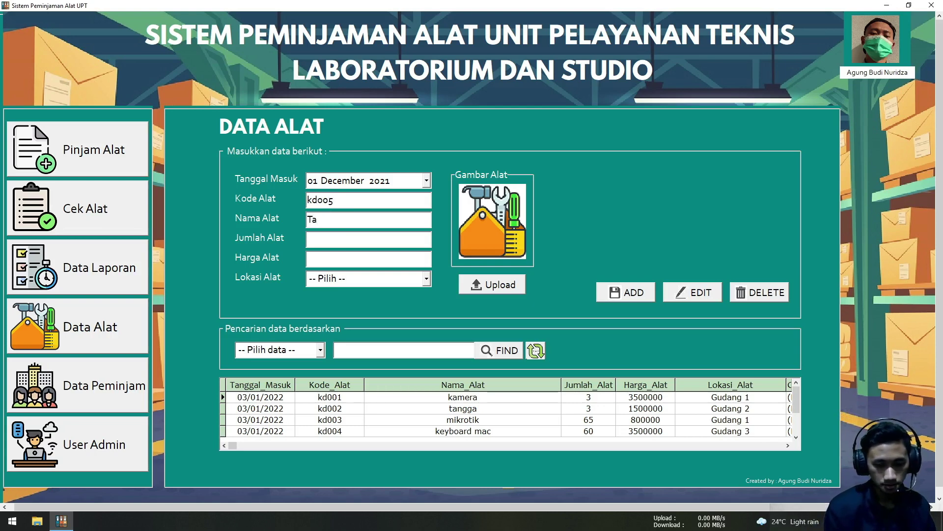
type("ng k")
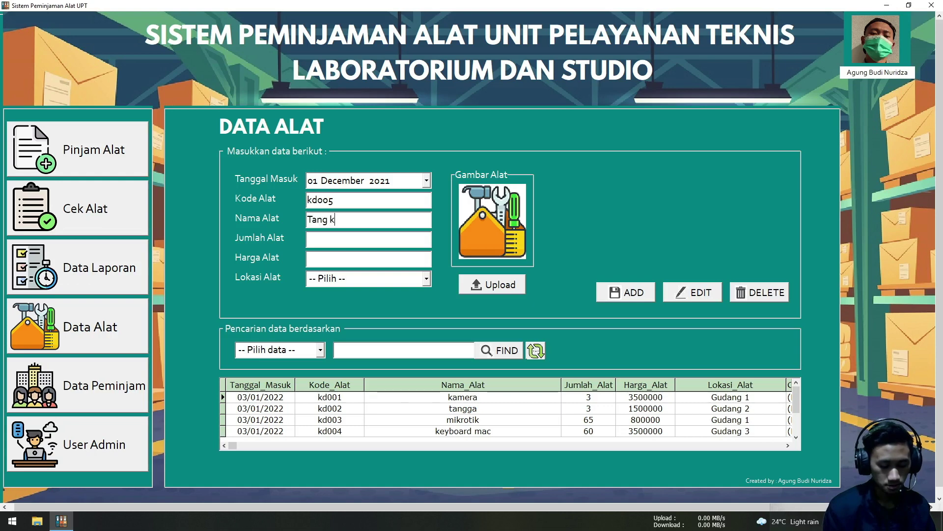
type("rimping")
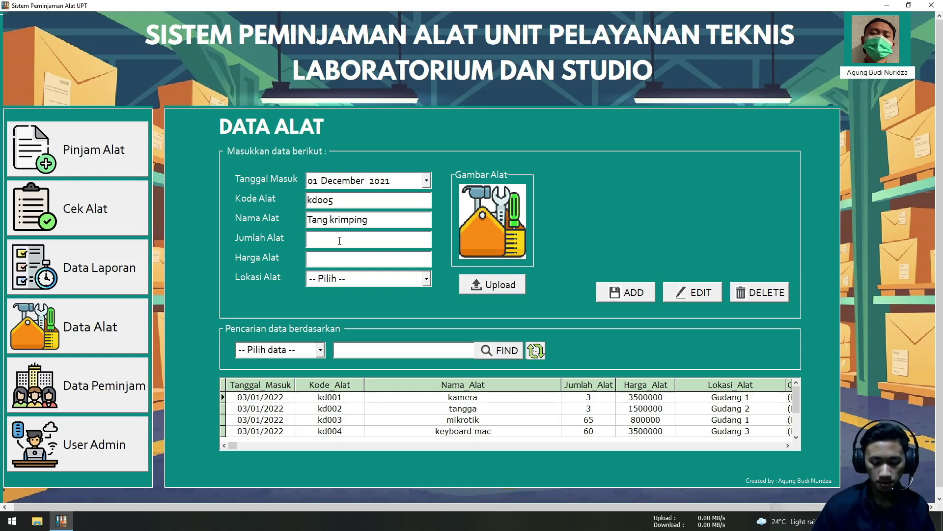
type("20")
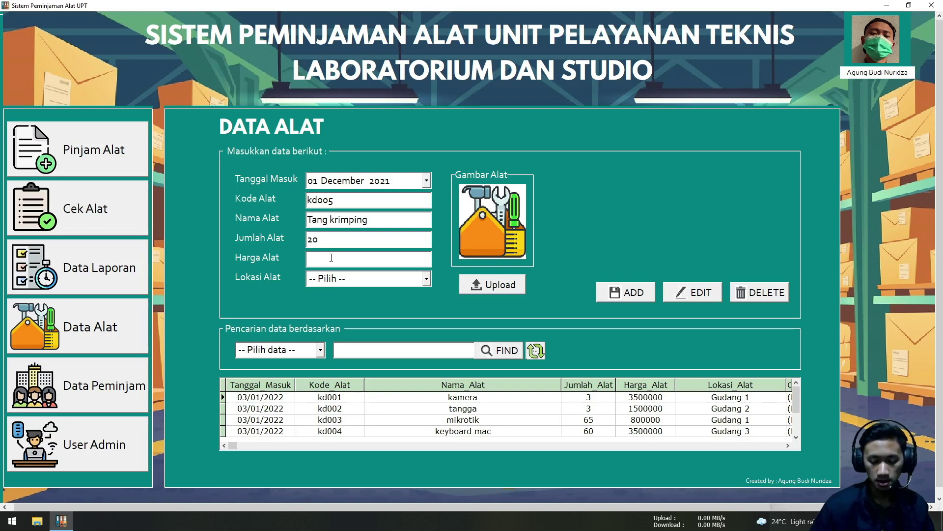
Set the tool price to 400000 and the location to Gudang 2
left_click(331, 258)
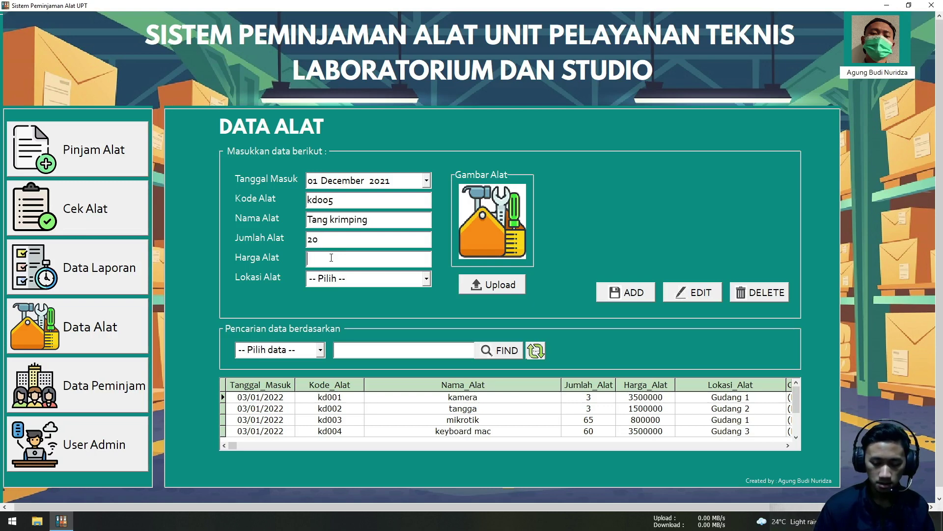
type("400000")
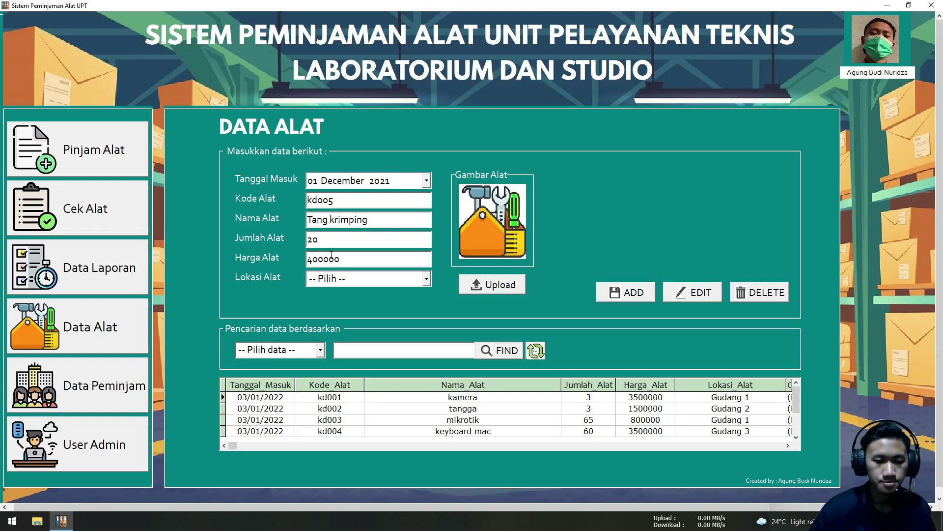
left_click(426, 279)
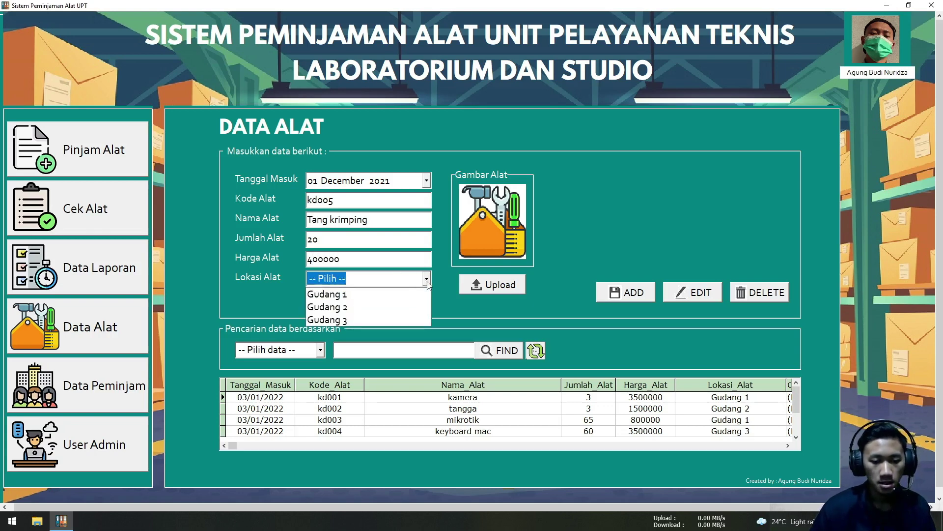
left_click(399, 307)
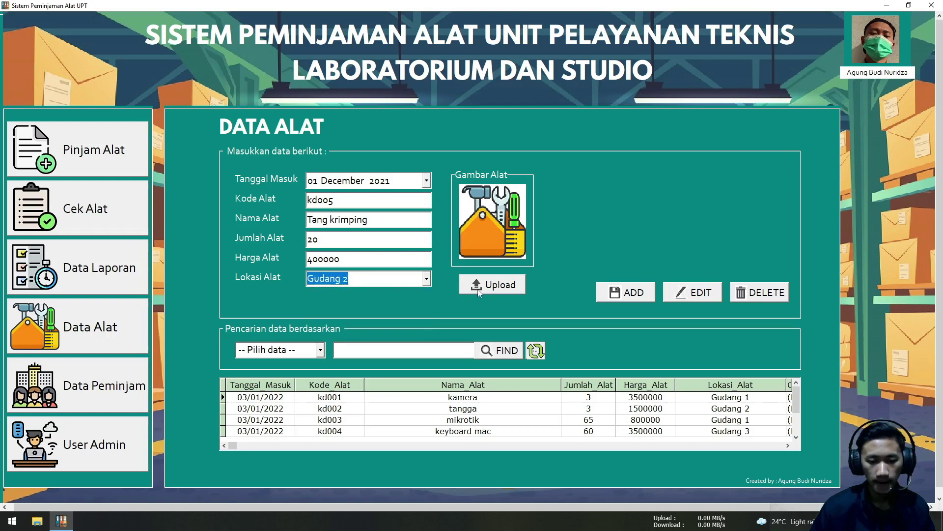
Attach the tang krimping image from the sample folder to the tool
left_click(498, 289)
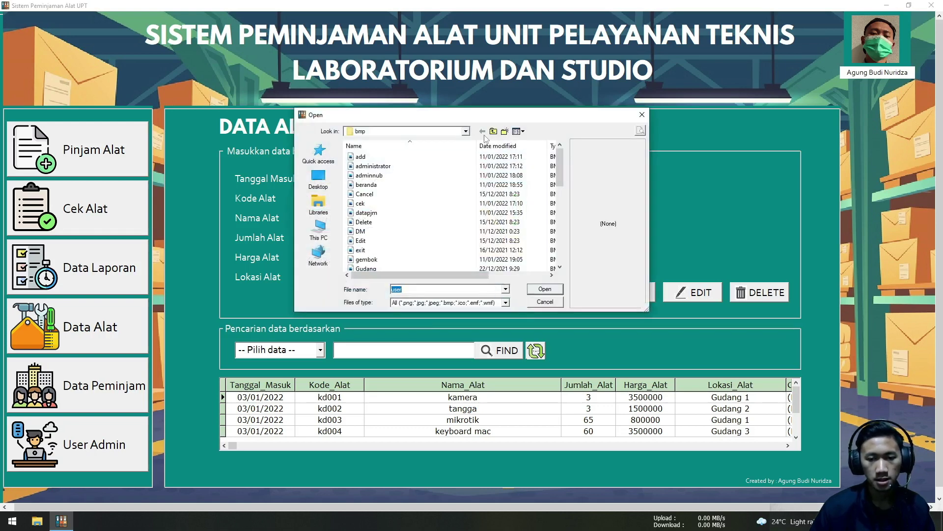
left_click(493, 131)
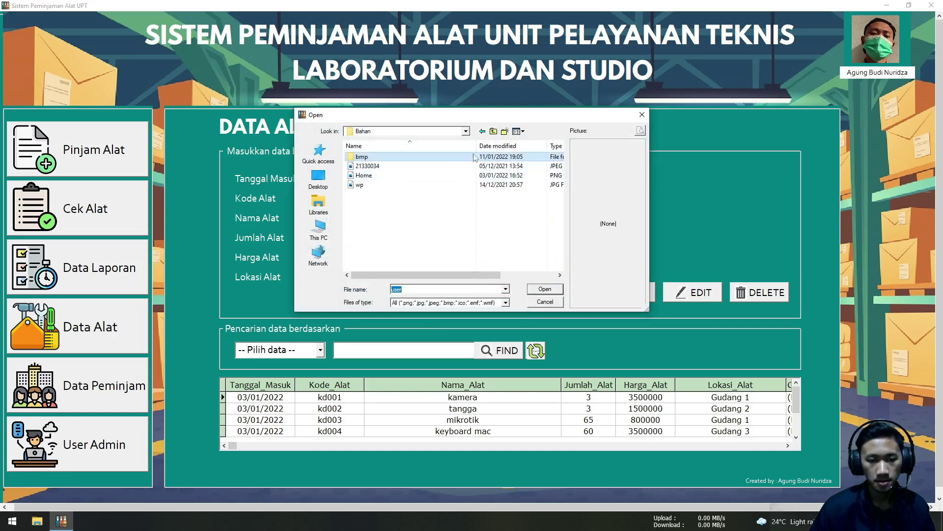
left_click(493, 132)
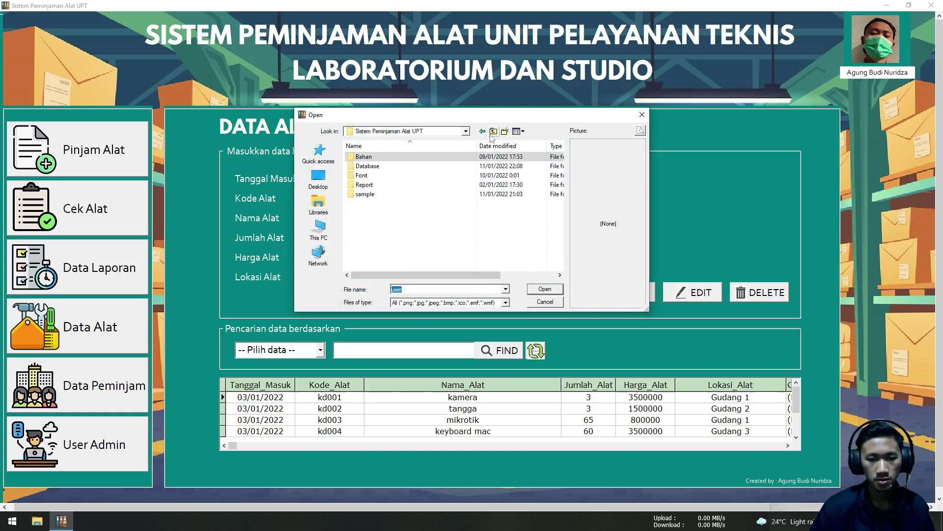
left_click(393, 194)
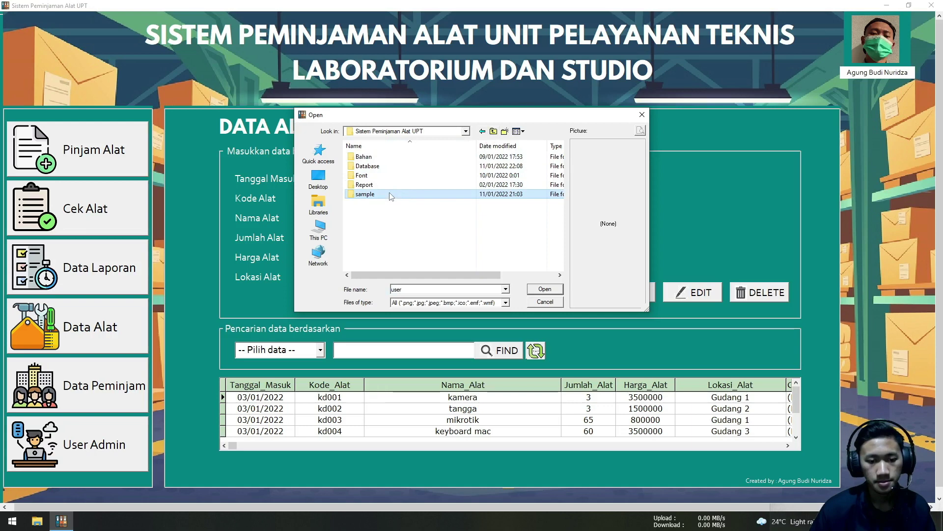
double_click(391, 194)
left_click(384, 212)
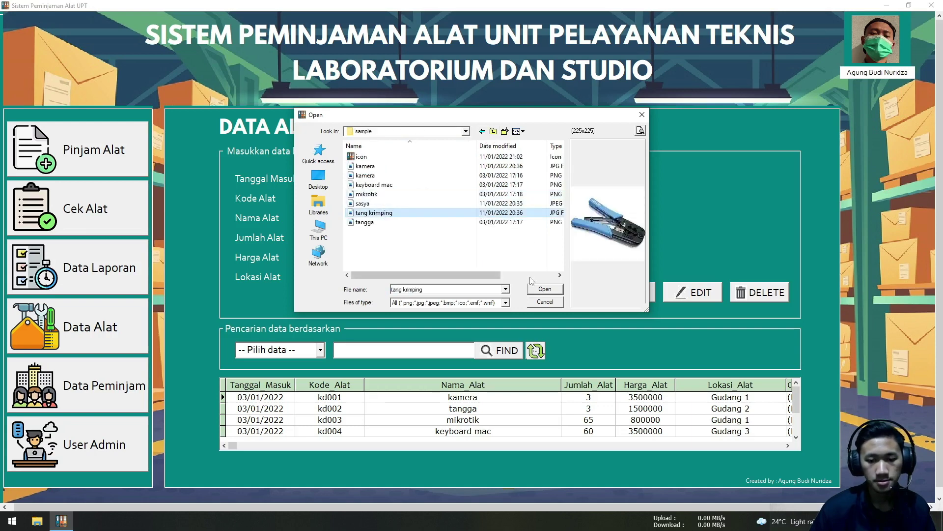
left_click(543, 289)
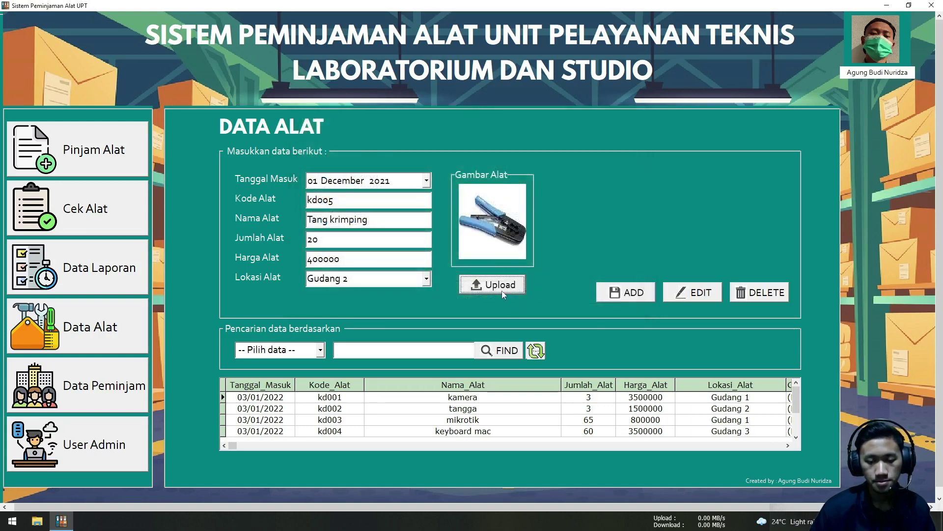
Save kd005 Tang krimping and select its new row in the tool table
left_click(634, 294)
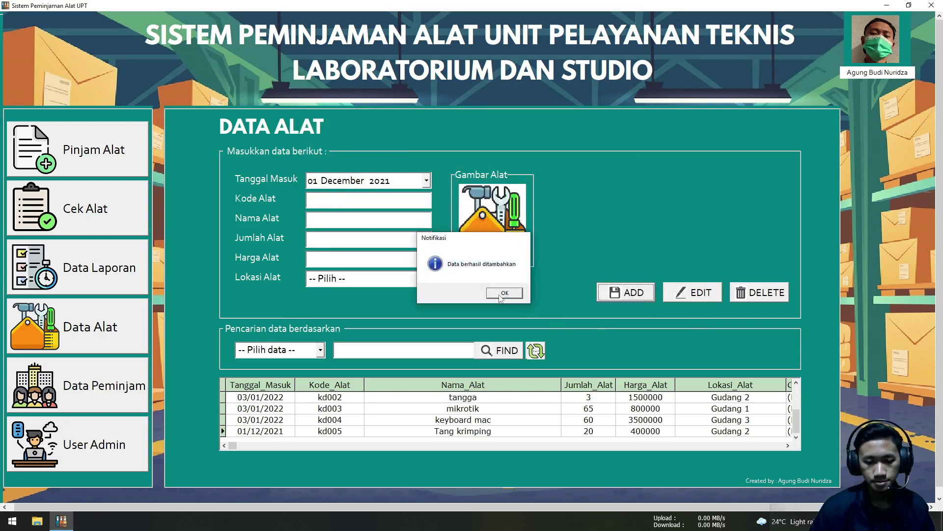
left_click(506, 297)
left_click(592, 433)
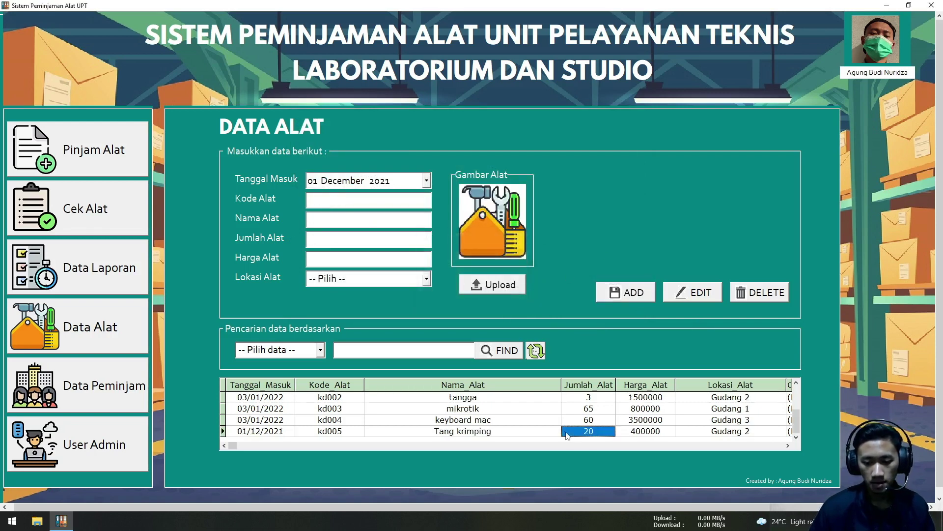
Load kd005 Tang krimping for editing and change its quantity from 20 to 15
left_click(330, 433)
left_click(268, 432)
left_click(403, 432)
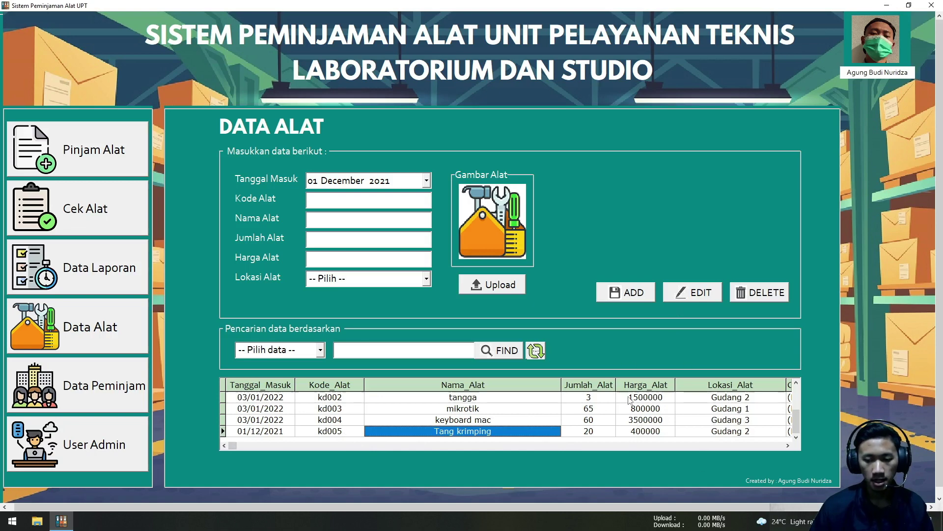
left_click(694, 294)
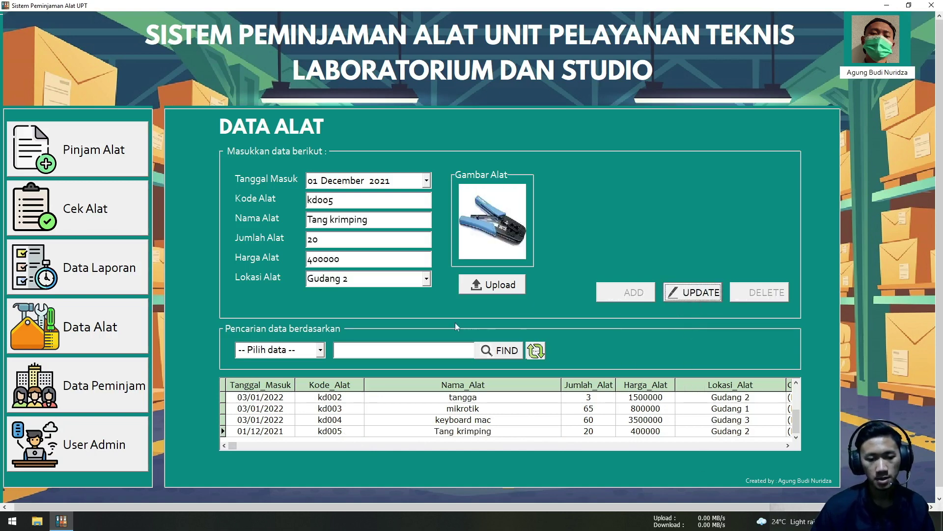
left_click_drag(350, 244, 293, 240)
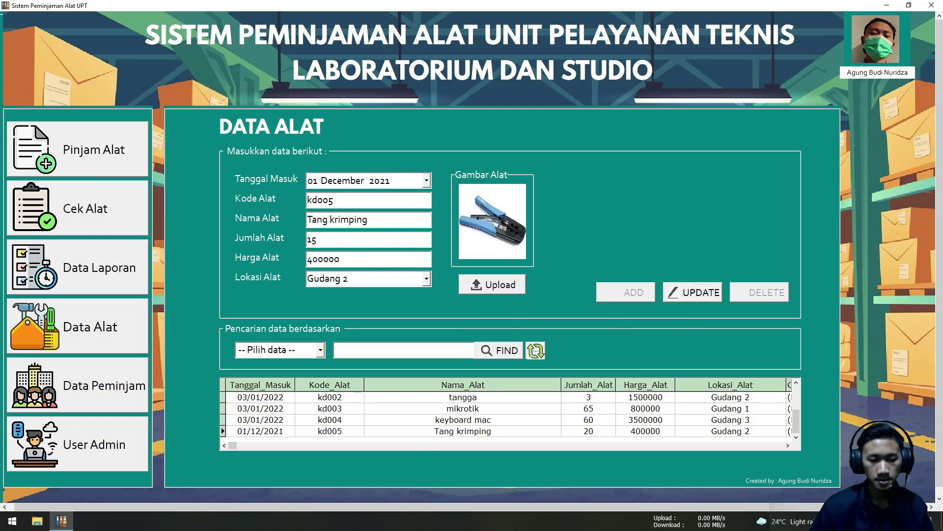
Reattach the tang krimping image as the tool's picture
left_click(505, 290)
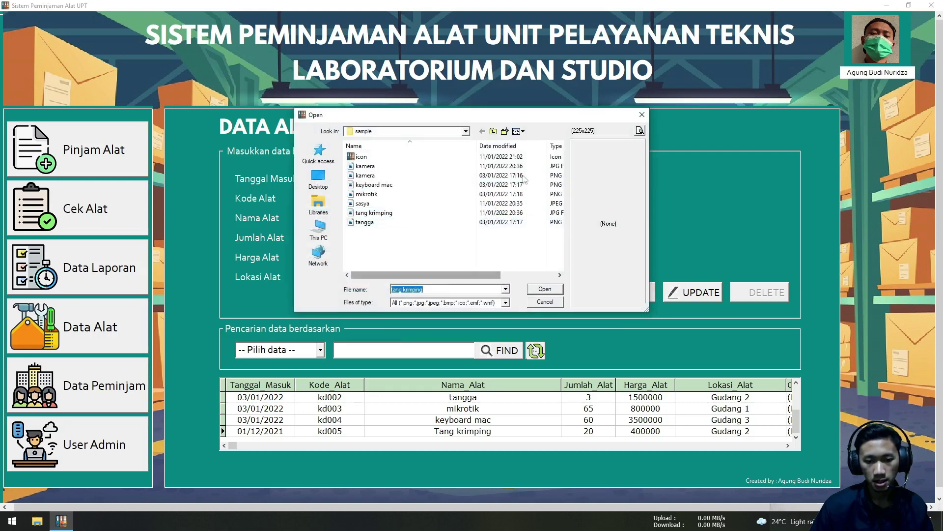
left_click_drag(515, 119, 537, 242)
left_click(471, 335)
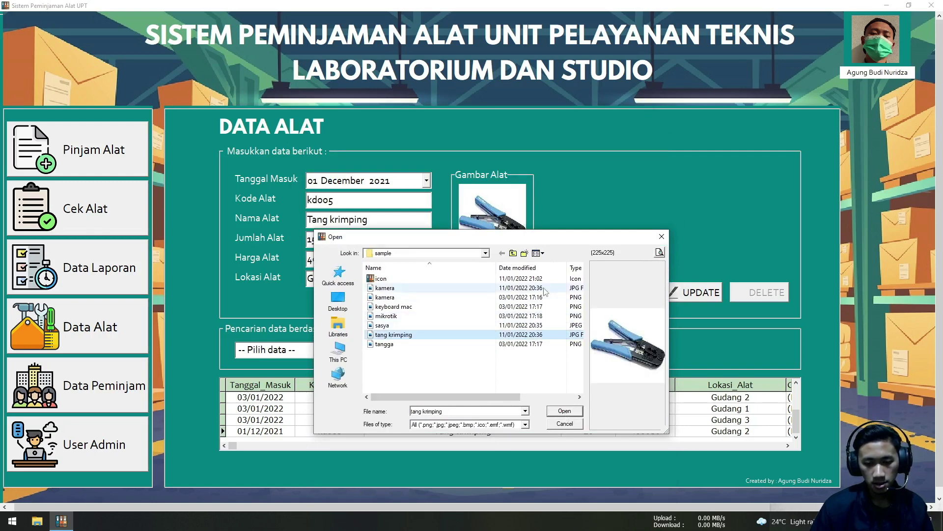
left_click_drag(541, 241, 343, 174)
left_click(378, 348)
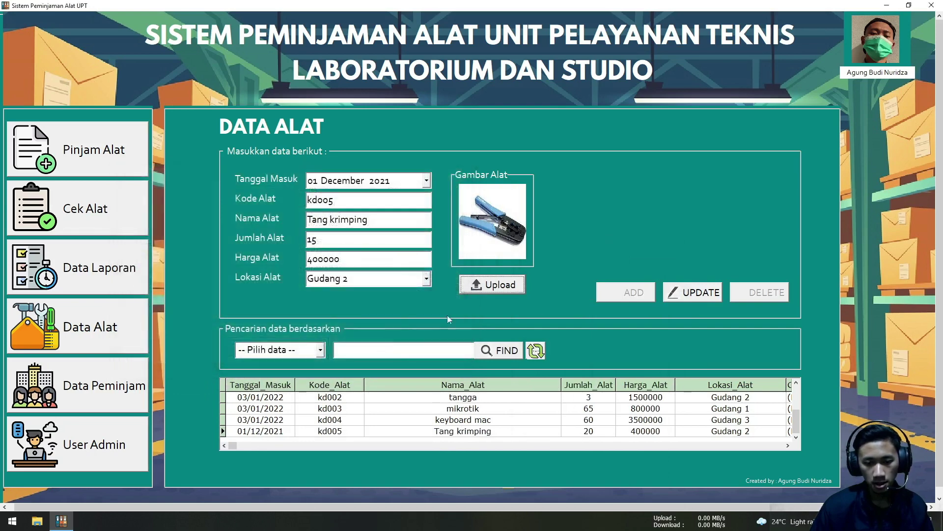
Update the record and confirm Tang krimping now shows quantity 15
left_click(703, 294)
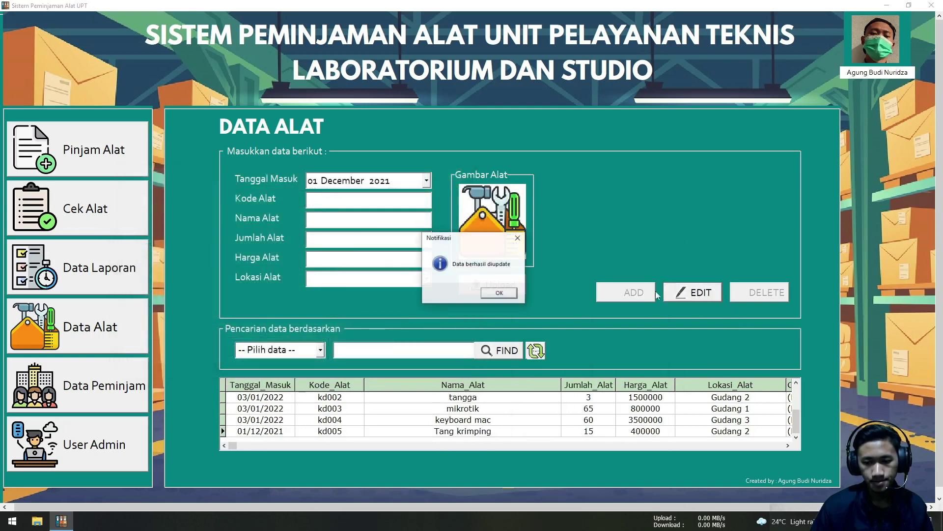
left_click(505, 296)
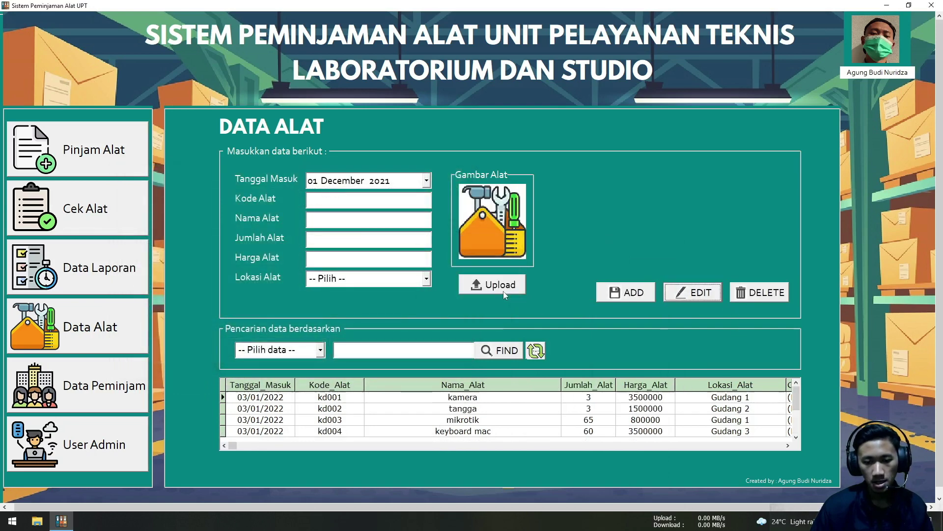
left_click(797, 400)
left_click(796, 436)
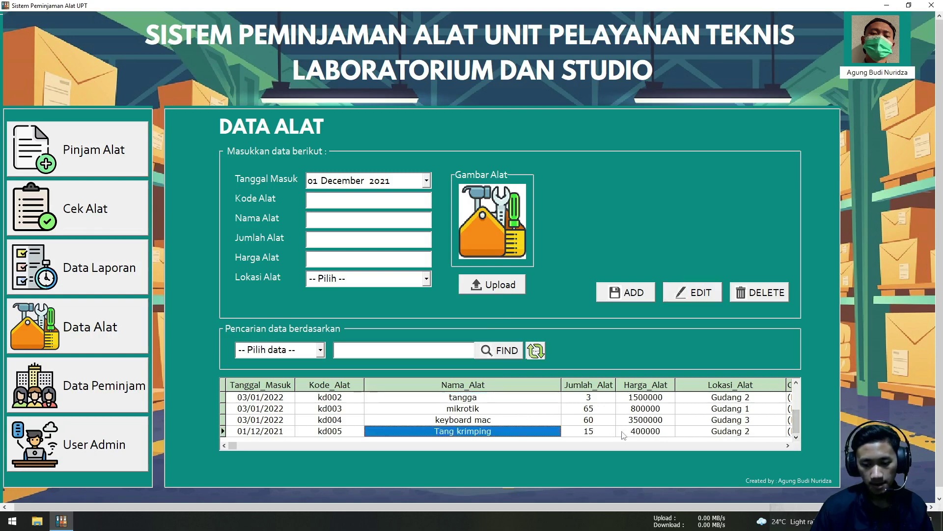
left_click(602, 435)
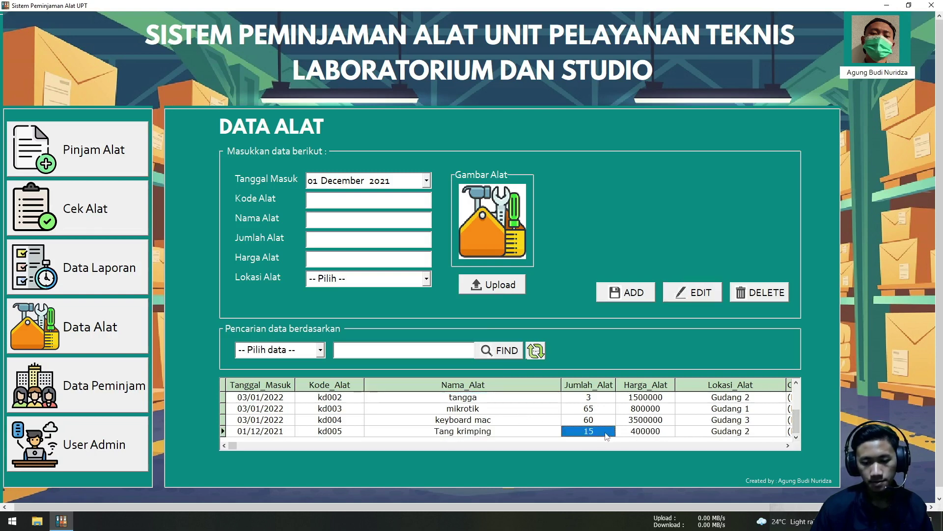
Search tools by Lokasi Alat for 'gudang' to list tangga and Tang krimping, then refresh
left_click(320, 351)
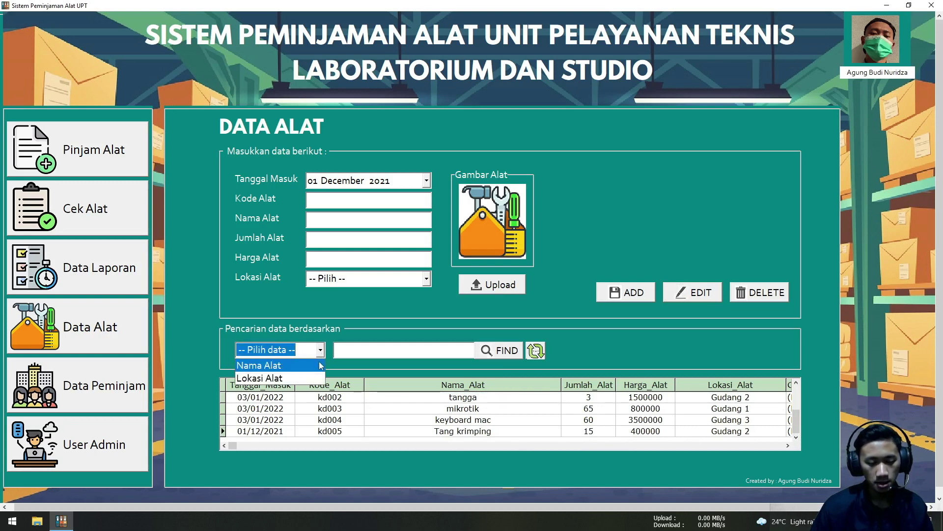
left_click(317, 365)
left_click(360, 352)
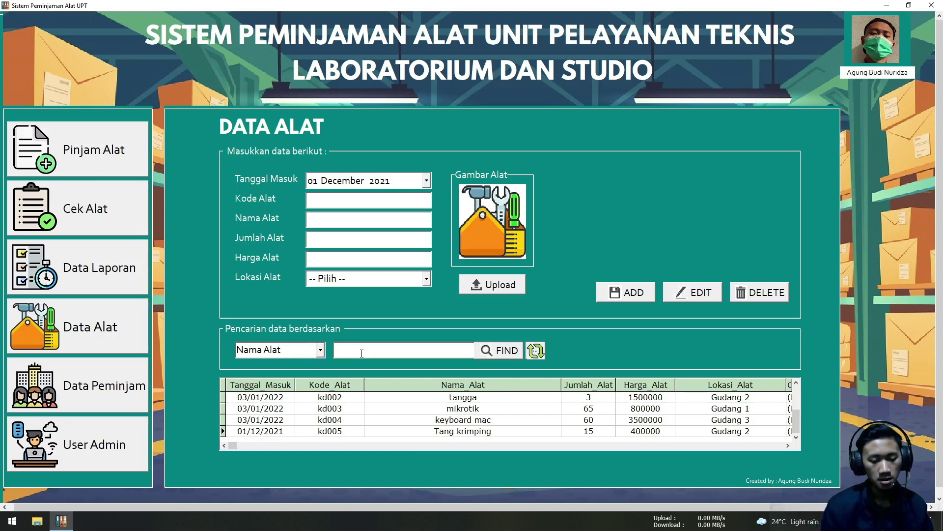
left_click(321, 351)
left_click(312, 378)
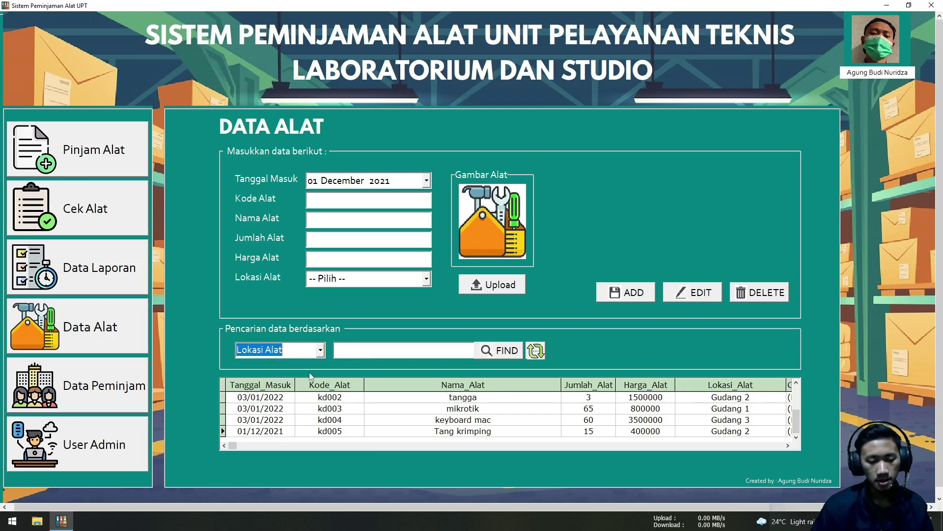
left_click(345, 349)
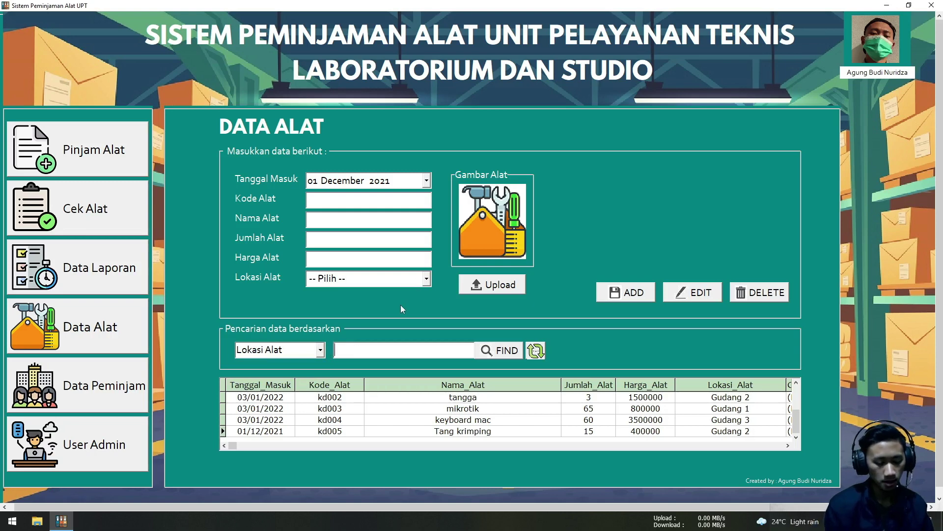
type("gudang 2")
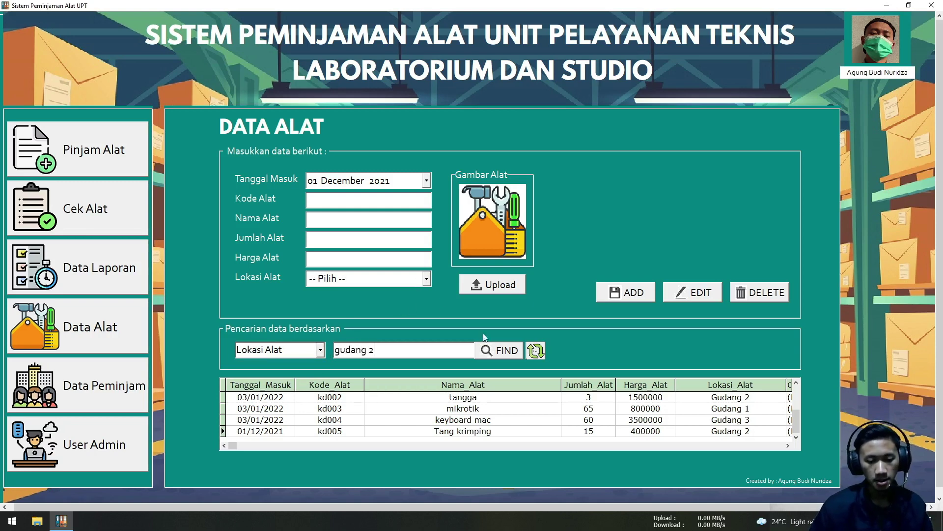
left_click(495, 350)
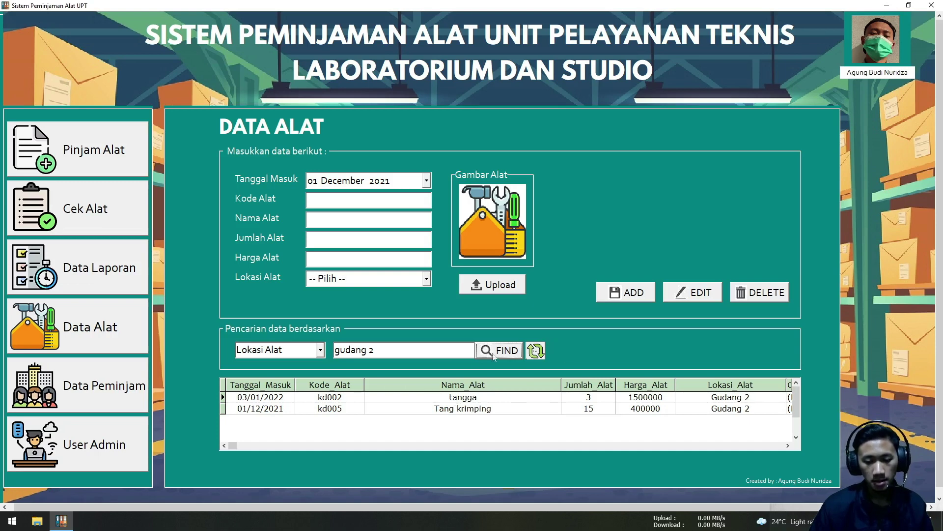
left_click(540, 352)
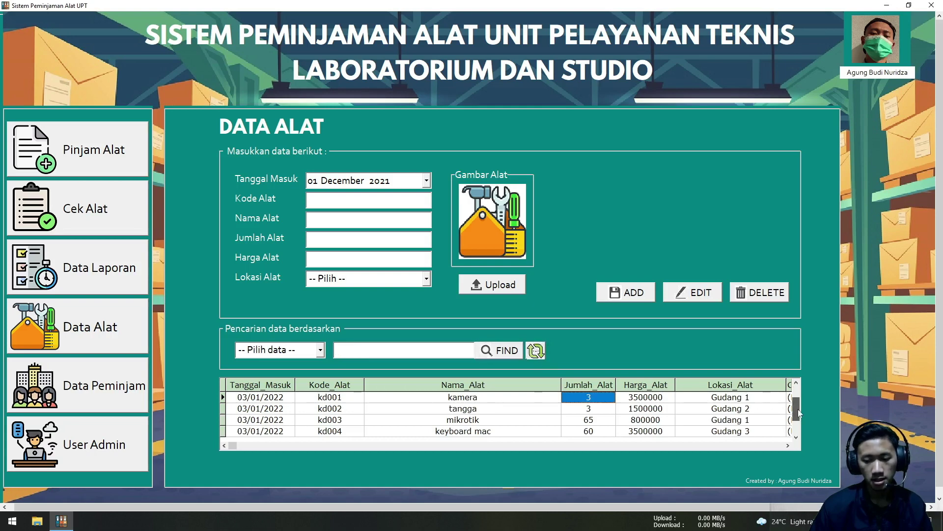
Search tools by Nama Alat for 'tang krimpin' so only kd005 is listed
left_click_drag(798, 409, 802, 425)
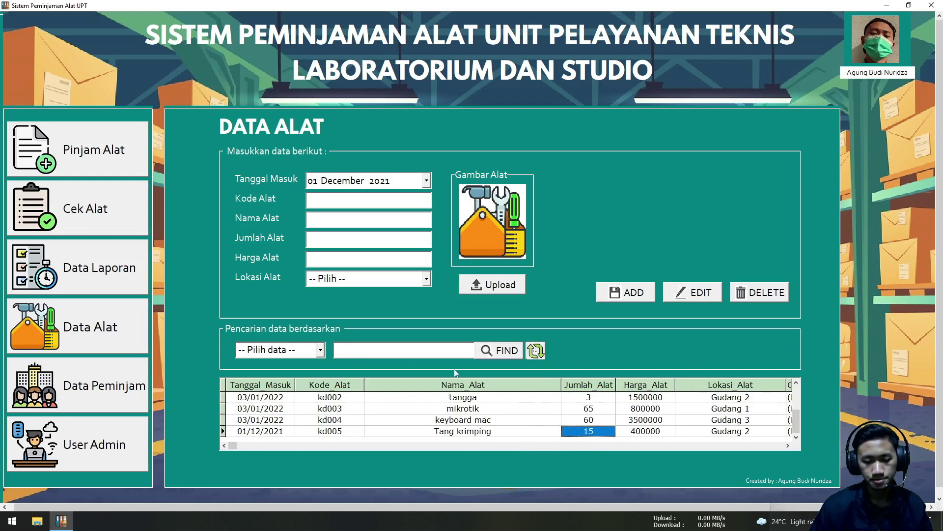
left_click(320, 350)
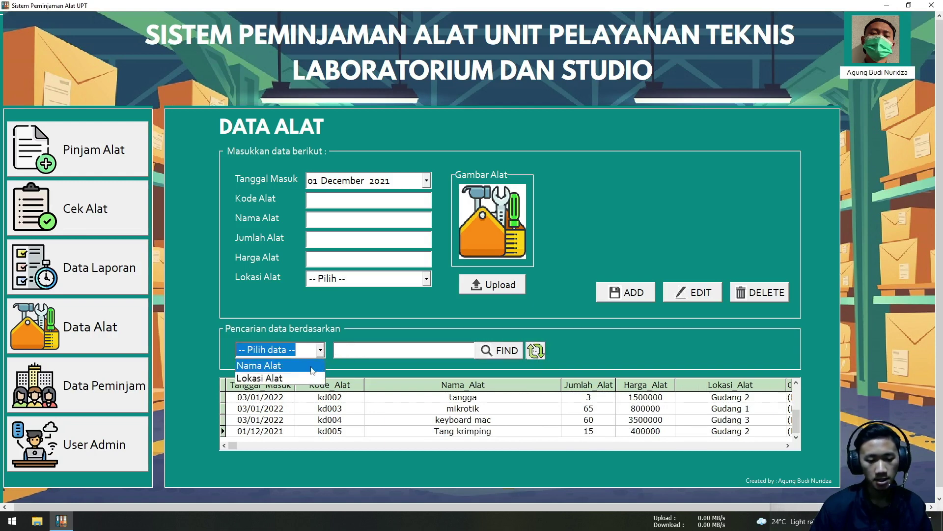
left_click(313, 366)
left_click(344, 349)
type("tang")
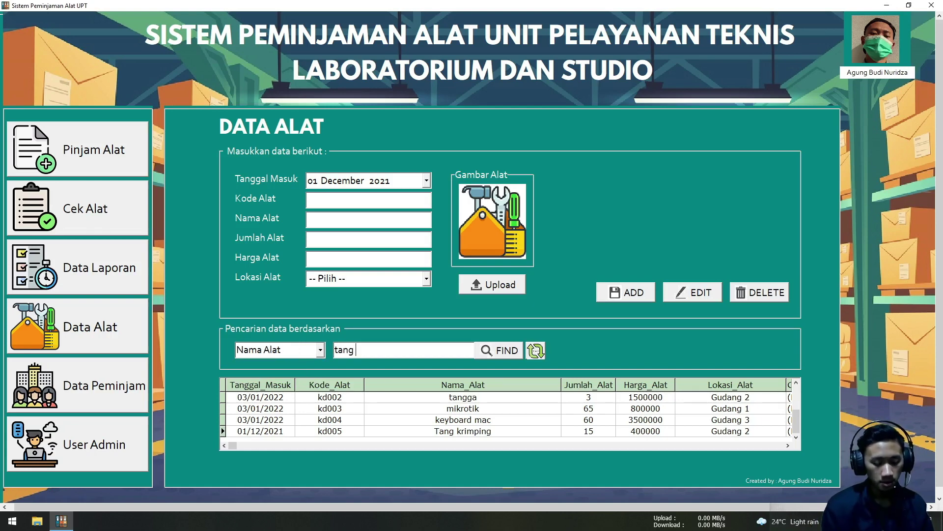
type("krimping")
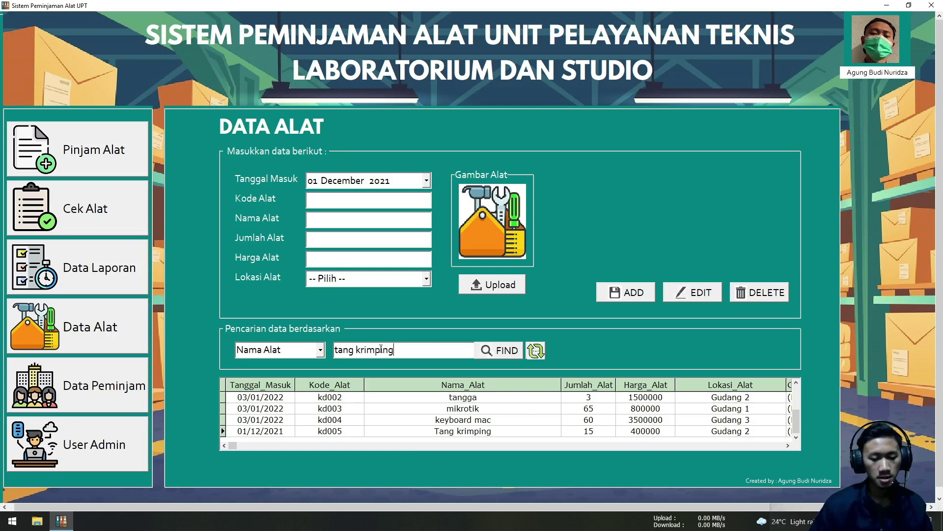
left_click(321, 350)
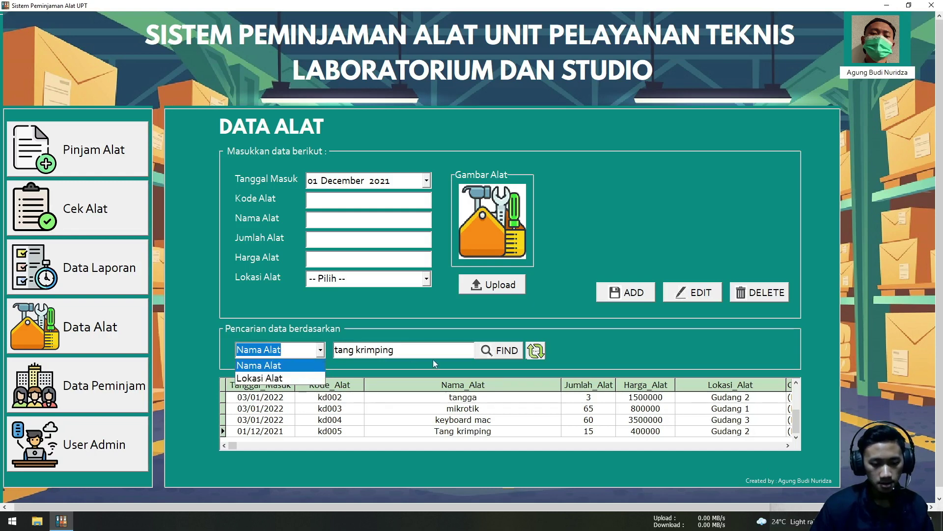
left_click(452, 332)
left_click(501, 354)
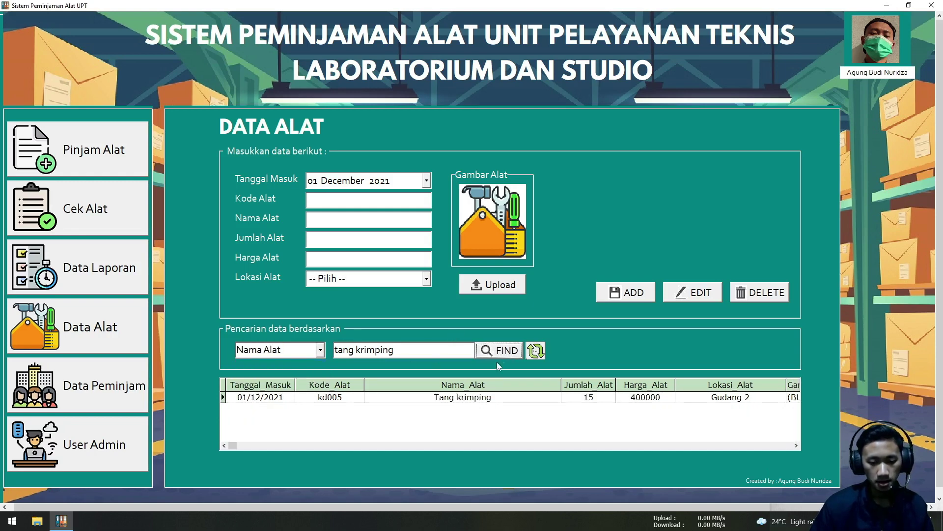
Inspect the found Tang krimping row, price 400000, then restore the full tool list
left_click(453, 399)
left_click(646, 398)
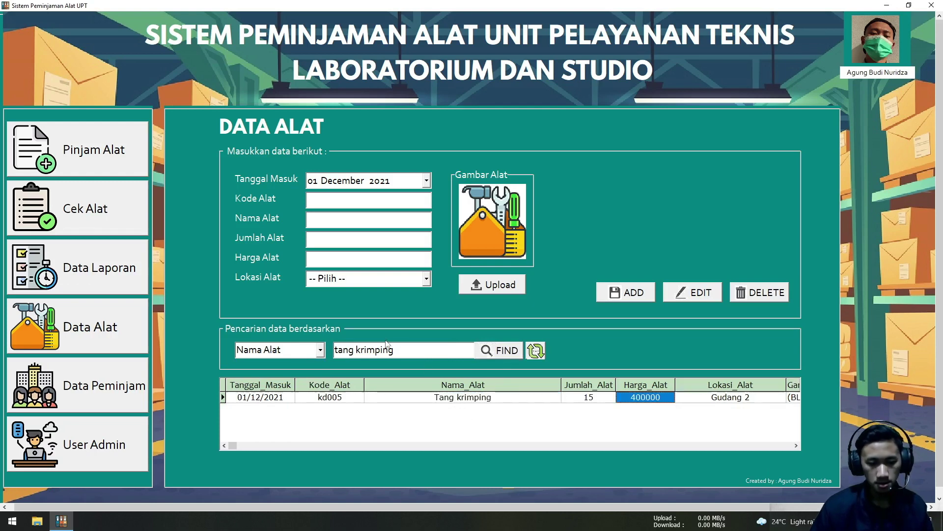
left_click(532, 352)
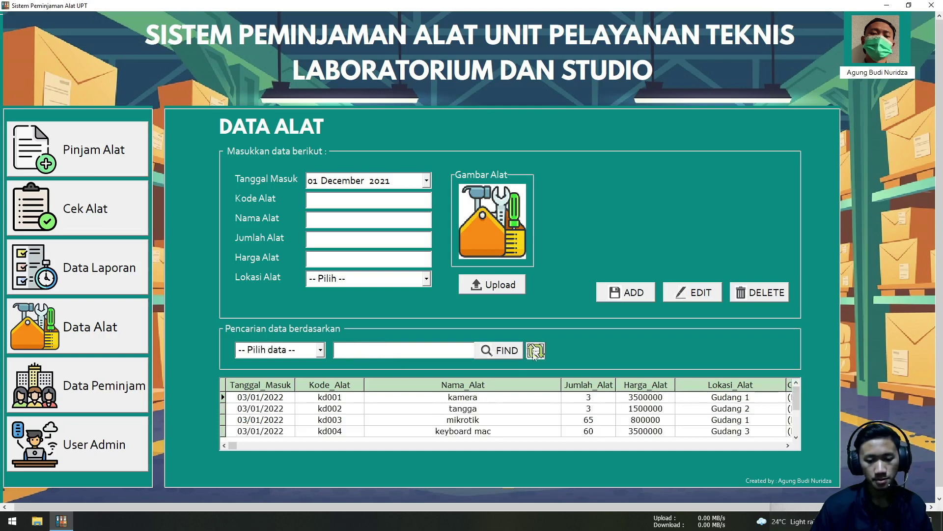
Visit Data Laporan, then open Pinjam Alat and browse the borrower identity numbers
left_click(96, 278)
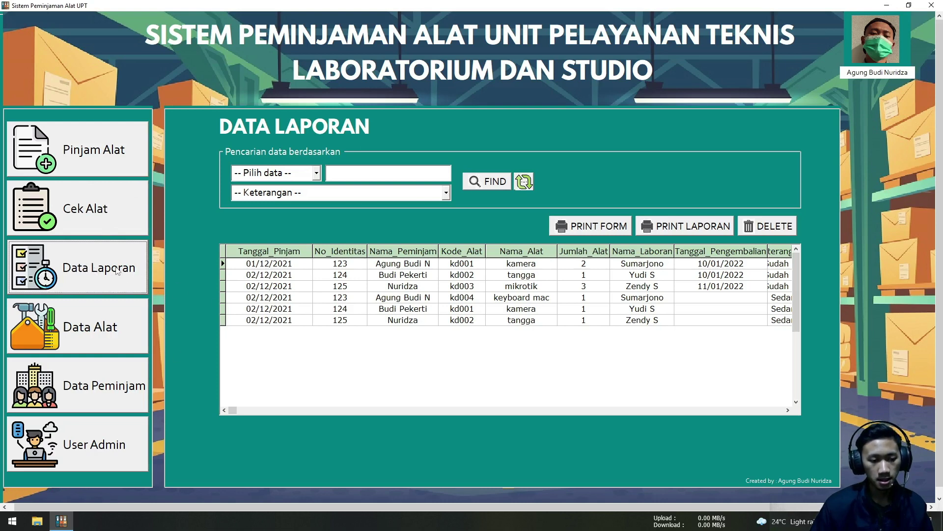
left_click(101, 160)
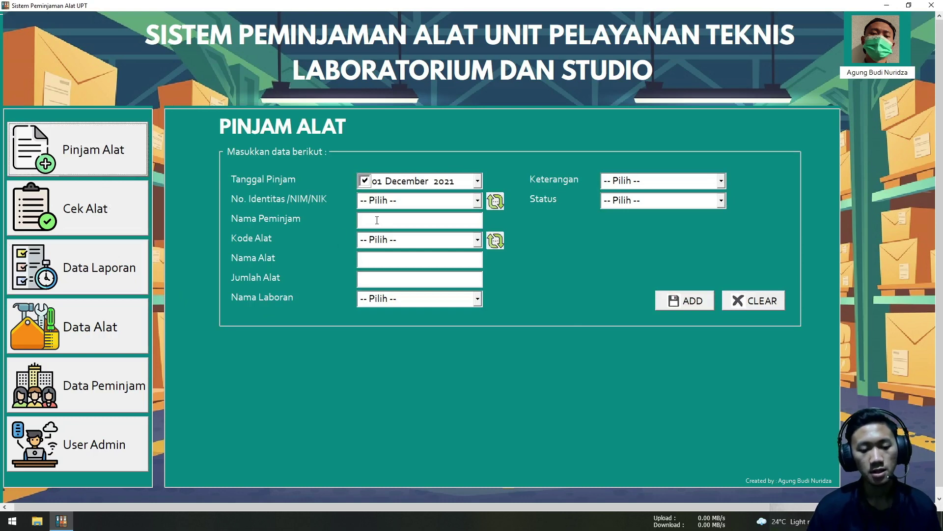
left_click(477, 205)
left_click(477, 202)
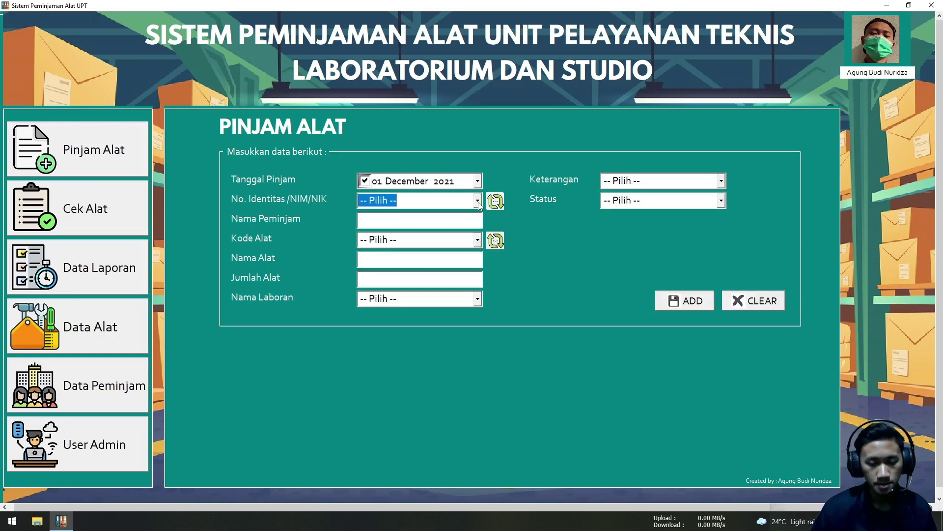
left_click(478, 201)
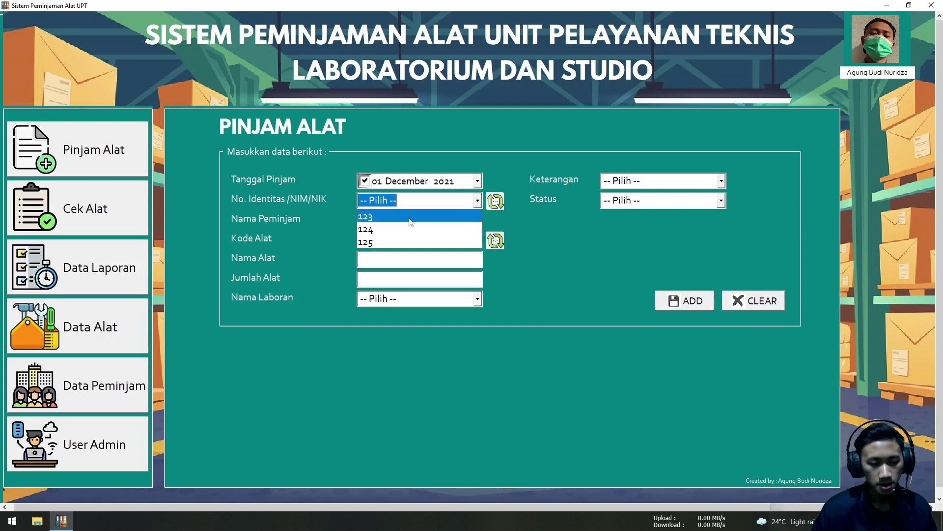
left_click(93, 381)
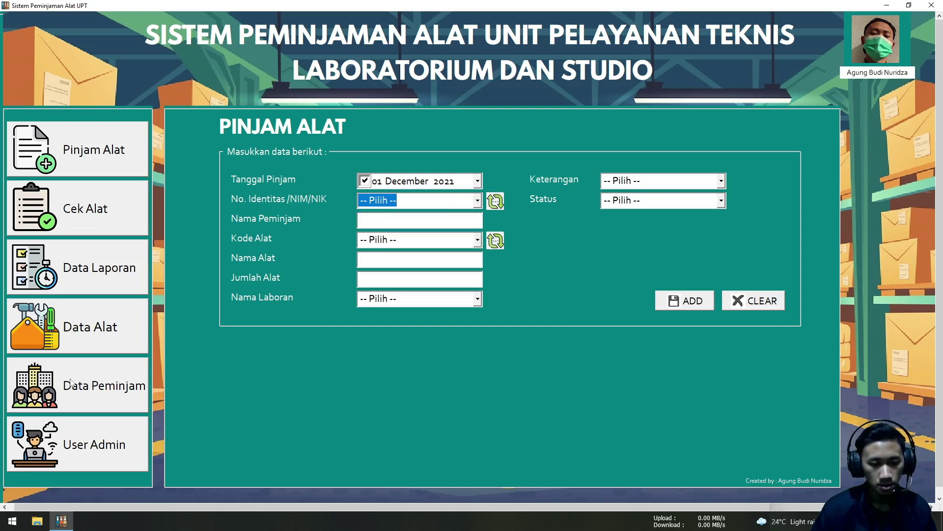
Check the last borrower in Data Peminjam, then return to Pinjam Alat's identity list
left_click(71, 382)
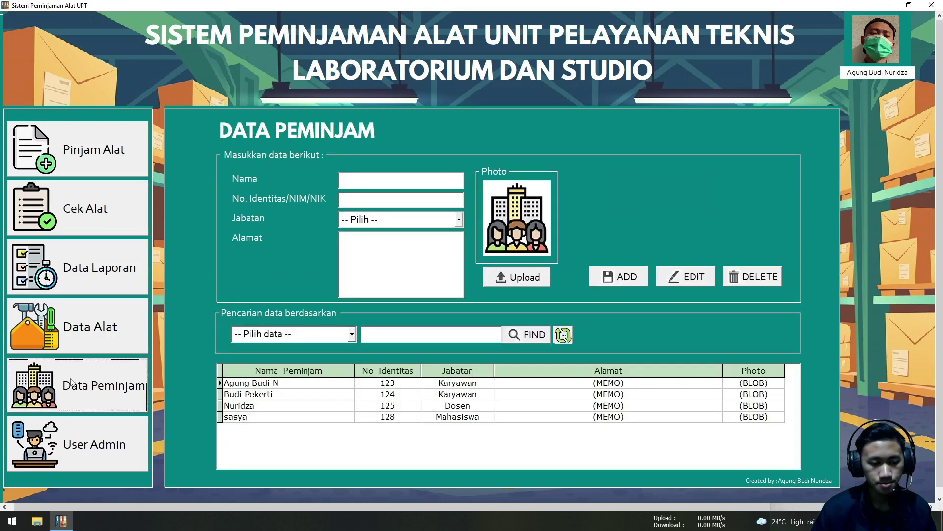
left_click(319, 425)
left_click(318, 418)
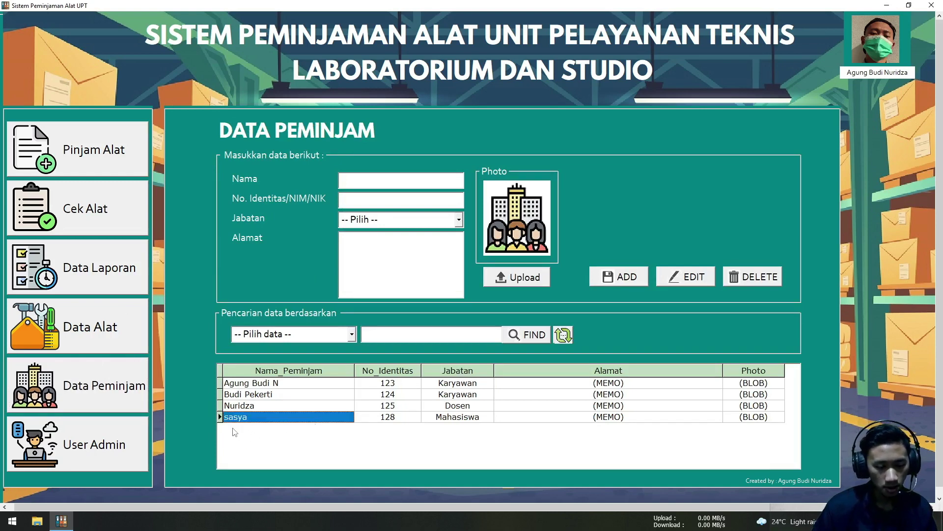
left_click(80, 169)
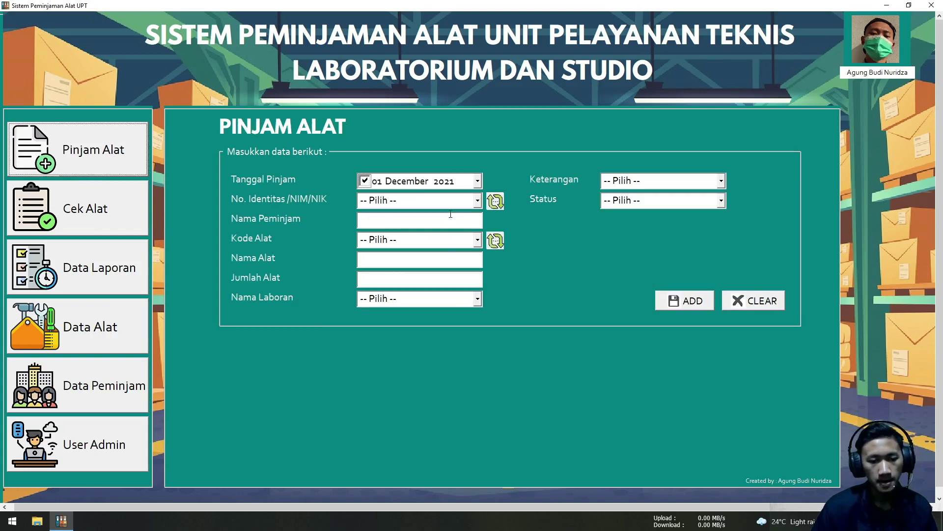
left_click(84, 407)
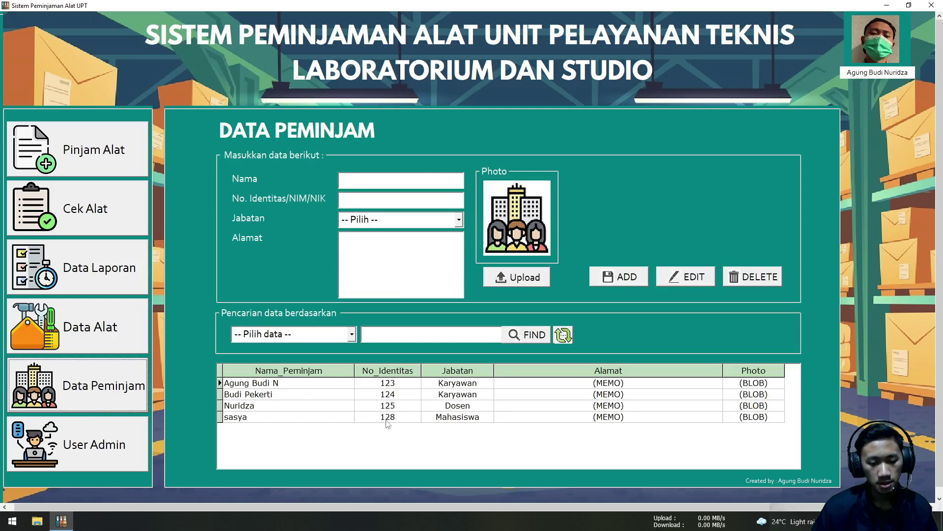
left_click(81, 170)
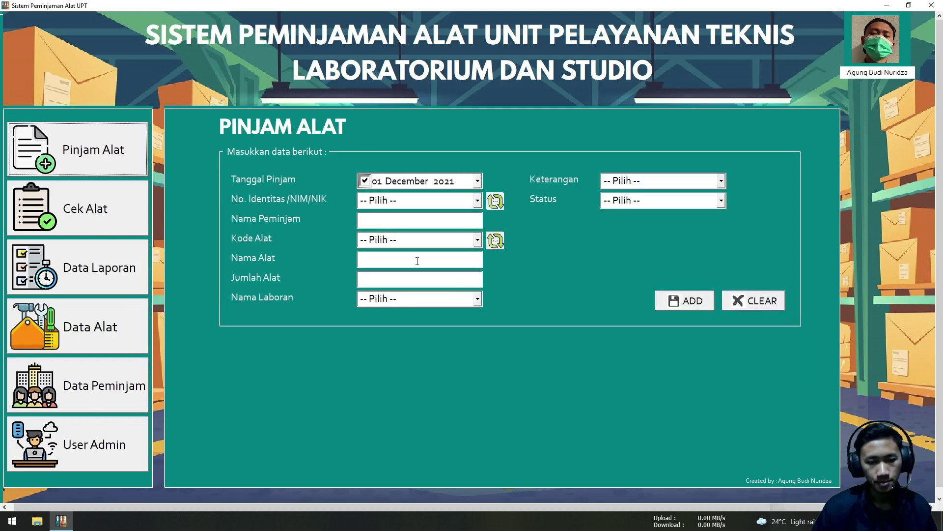
left_click(479, 201)
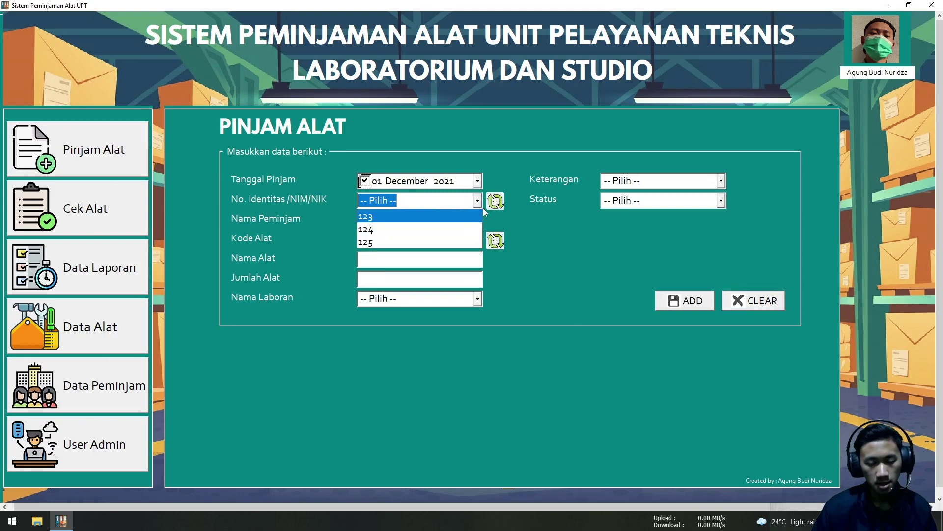
Refresh the No. Identitas list and pick the new borrower's identity number
left_click(482, 208)
left_click(495, 201)
left_click(479, 200)
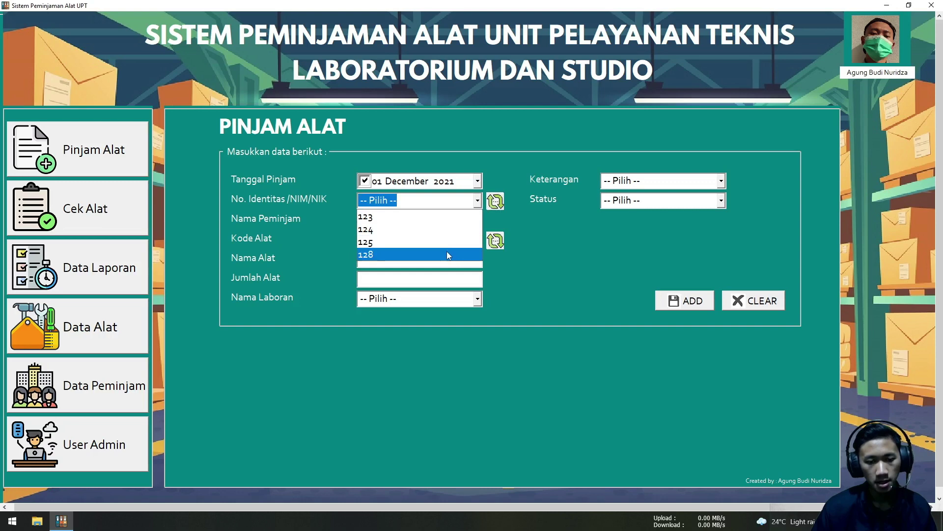
left_click(447, 254)
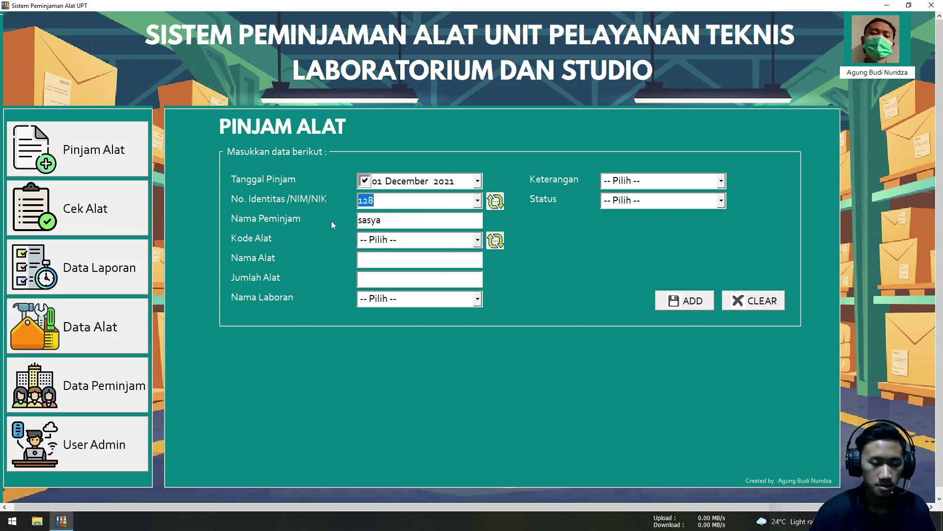
left_click(478, 202)
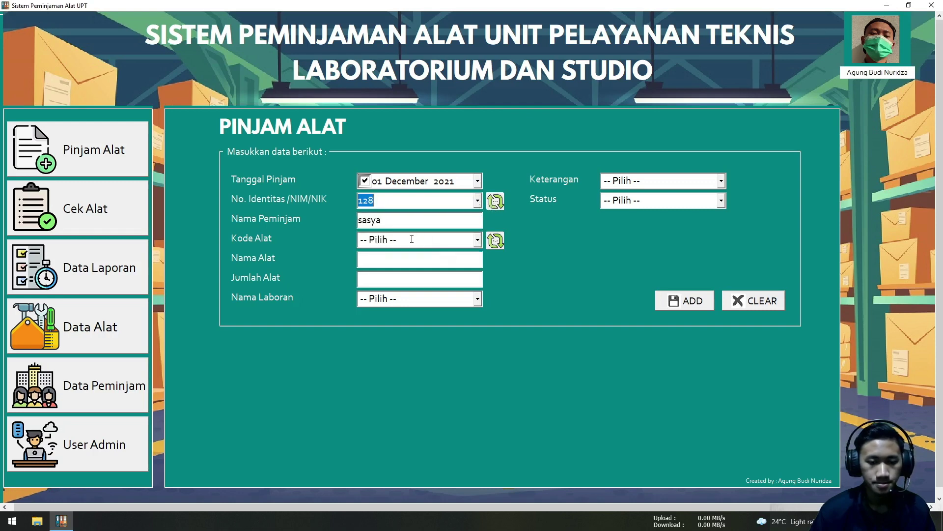
left_click(411, 239)
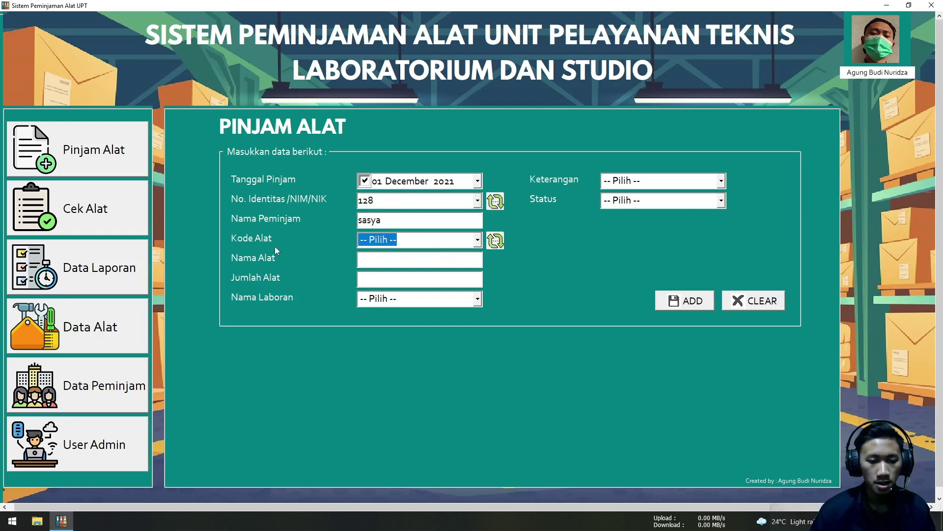
Check the equipment codes, then verify kd005 Tang krimping with quantity 15 in Data Alat
left_click(477, 240)
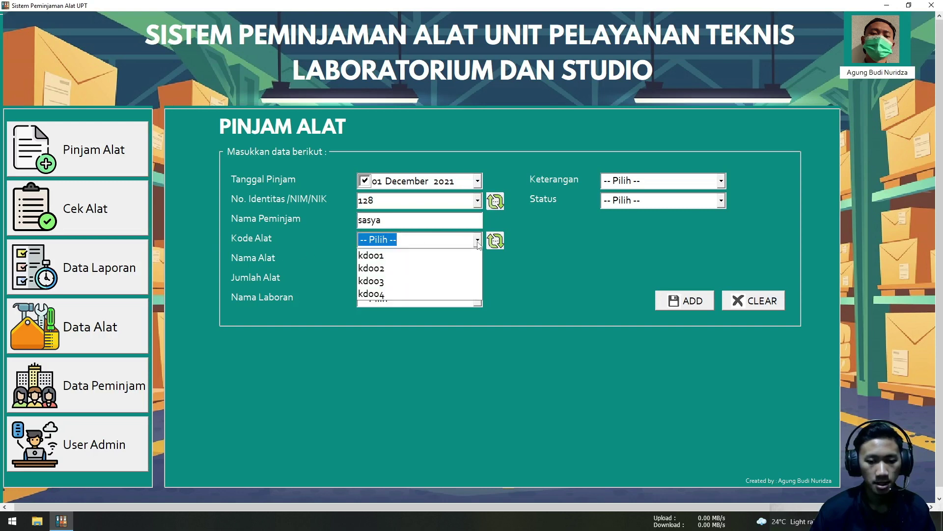
left_click(333, 286)
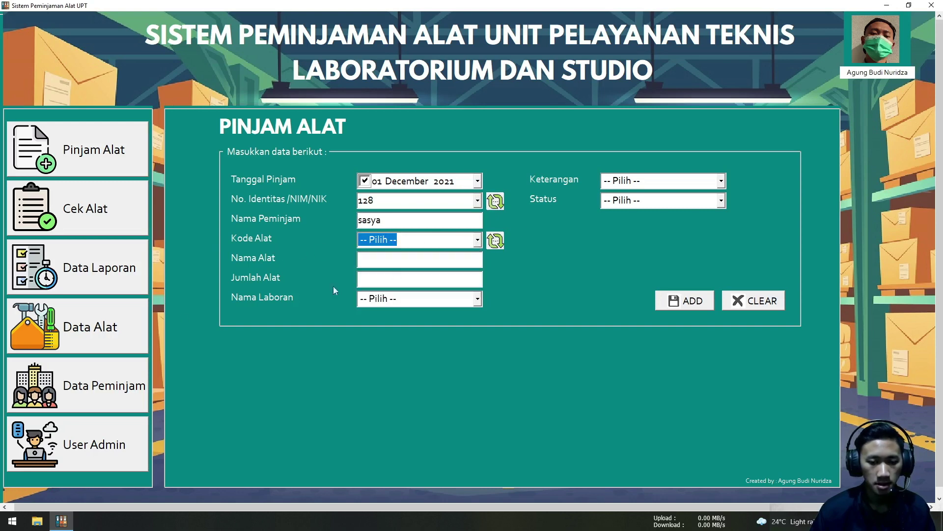
left_click(109, 330)
left_click(104, 290)
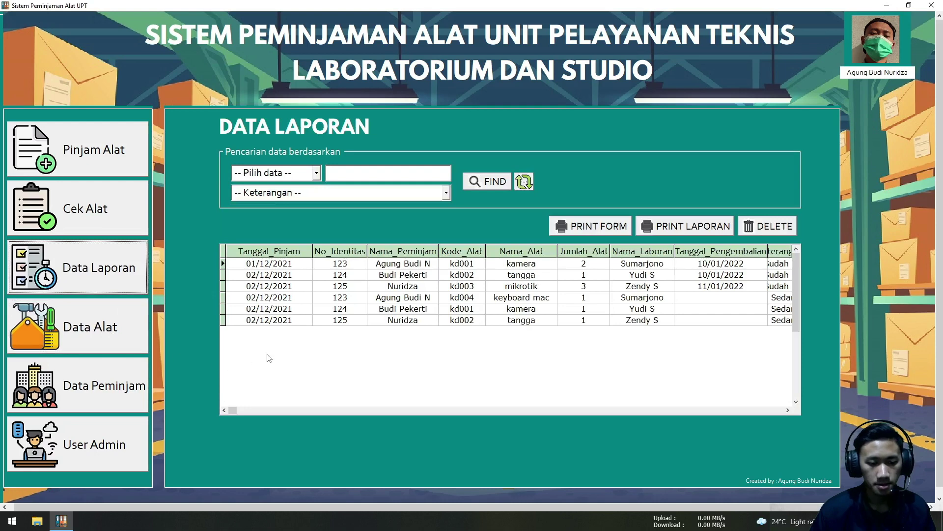
left_click(67, 339)
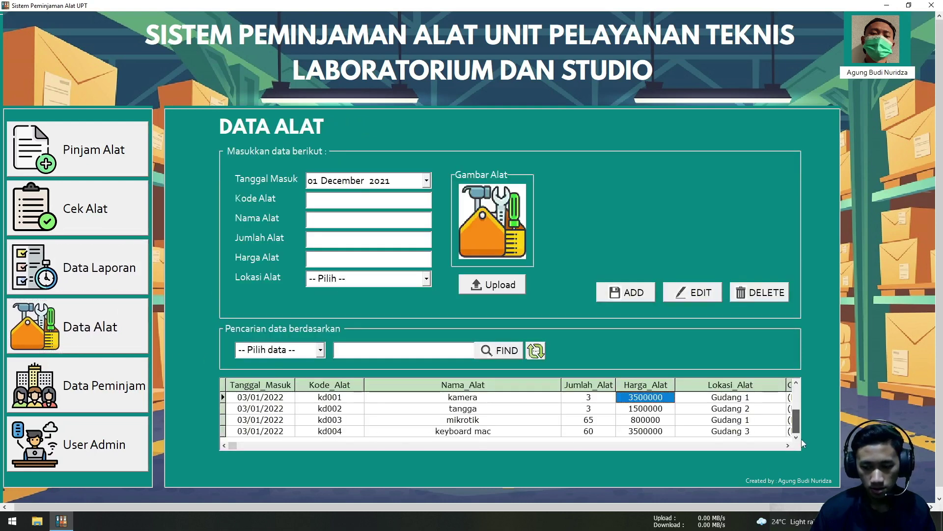
left_click(646, 439)
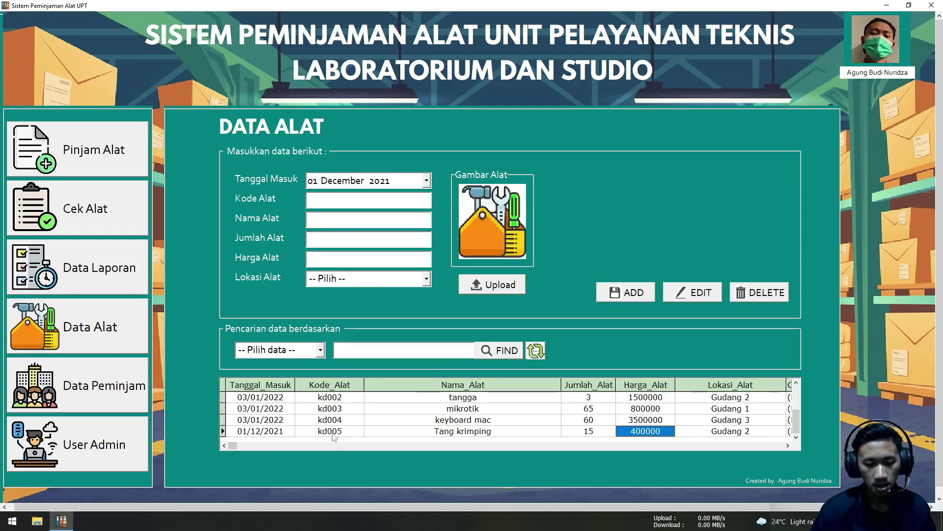
left_click(105, 216)
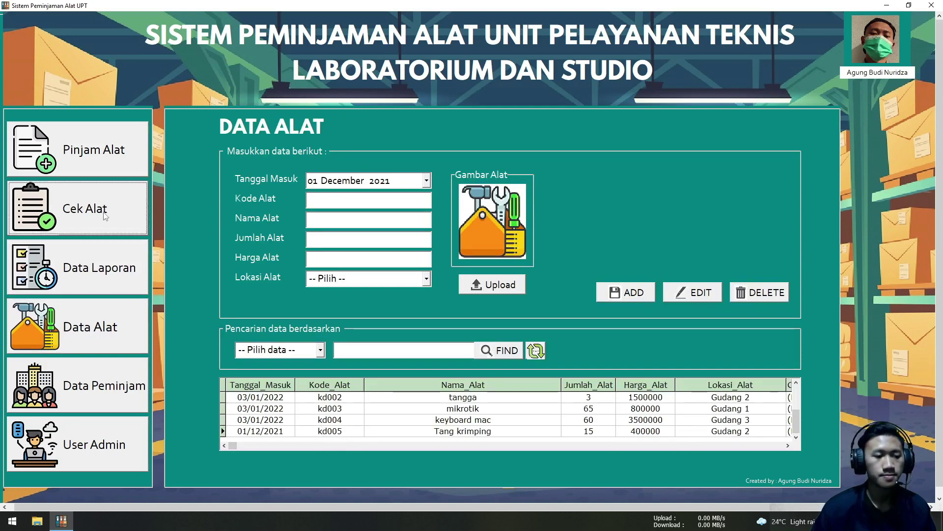
Refresh equipment codes, choose kd005 Tang krimping, and enter quantity 5
left_click(92, 170)
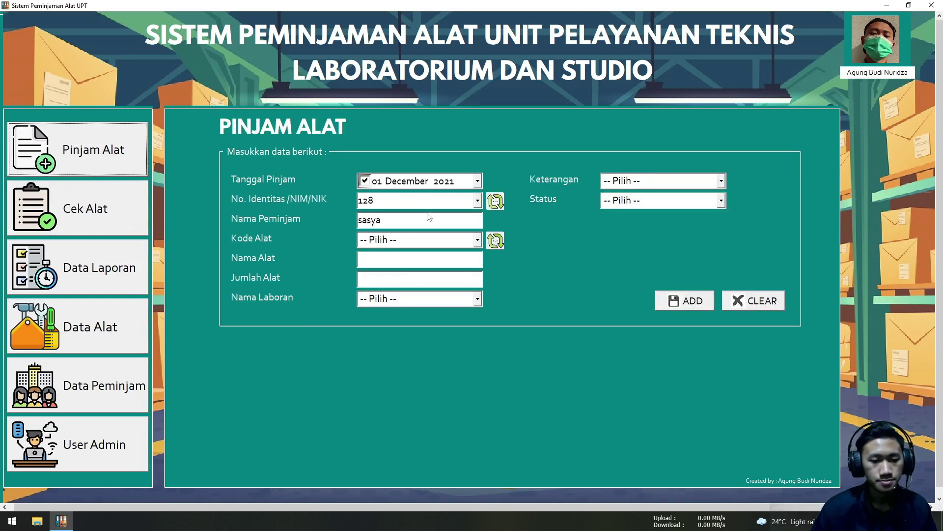
left_click(460, 240)
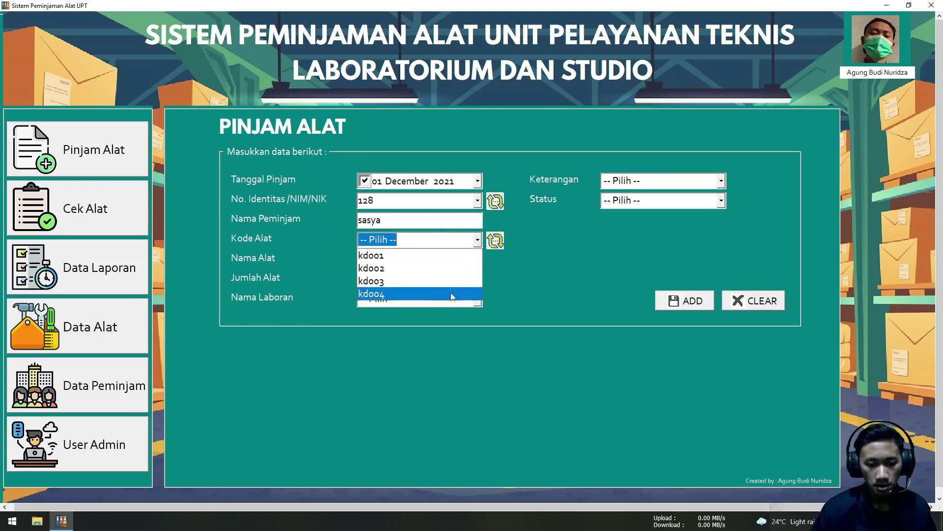
left_click(534, 239)
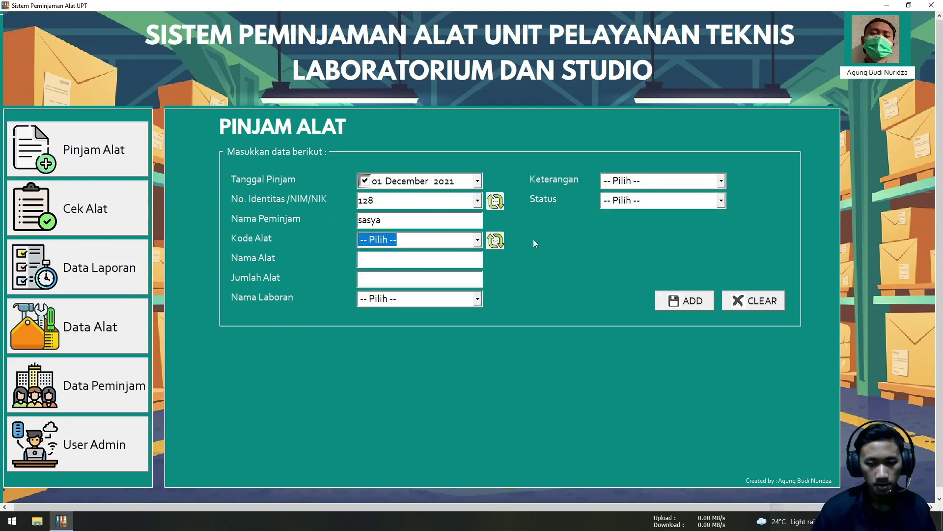
left_click(496, 242)
left_click(477, 241)
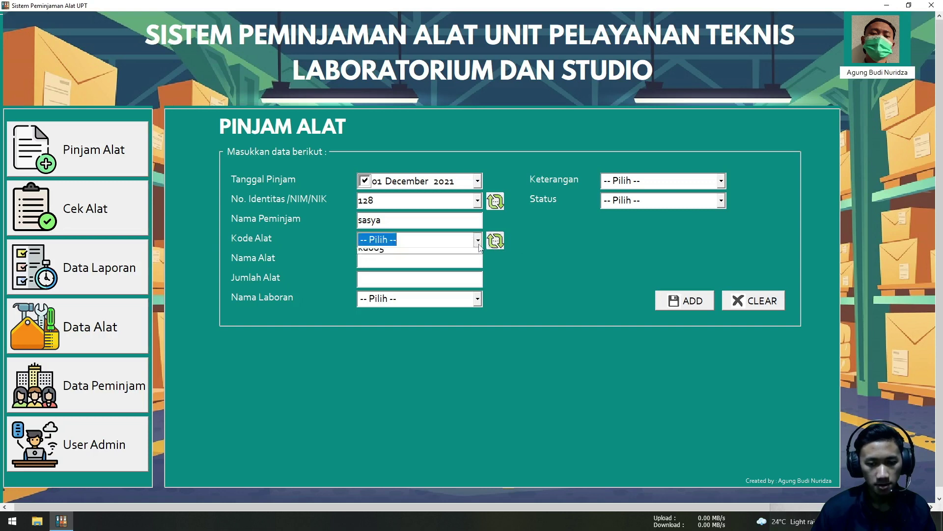
left_click(456, 305)
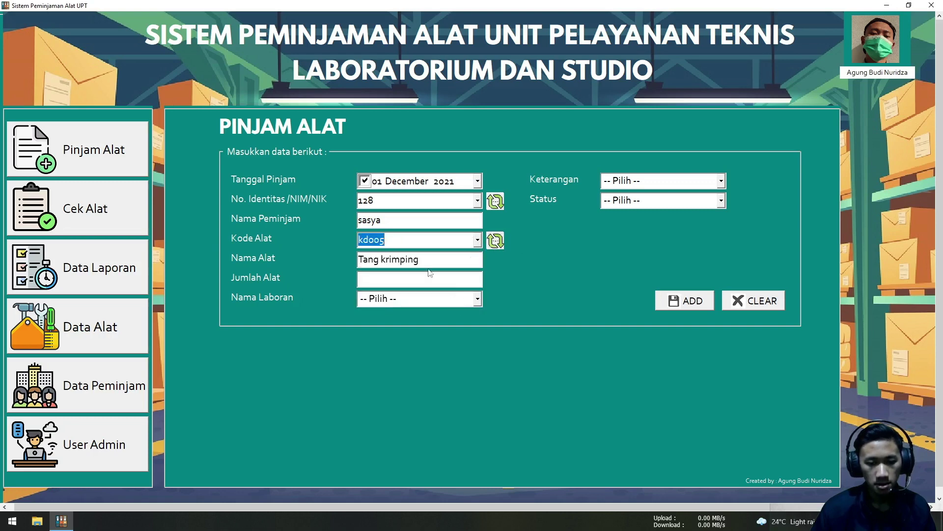
left_click(366, 279)
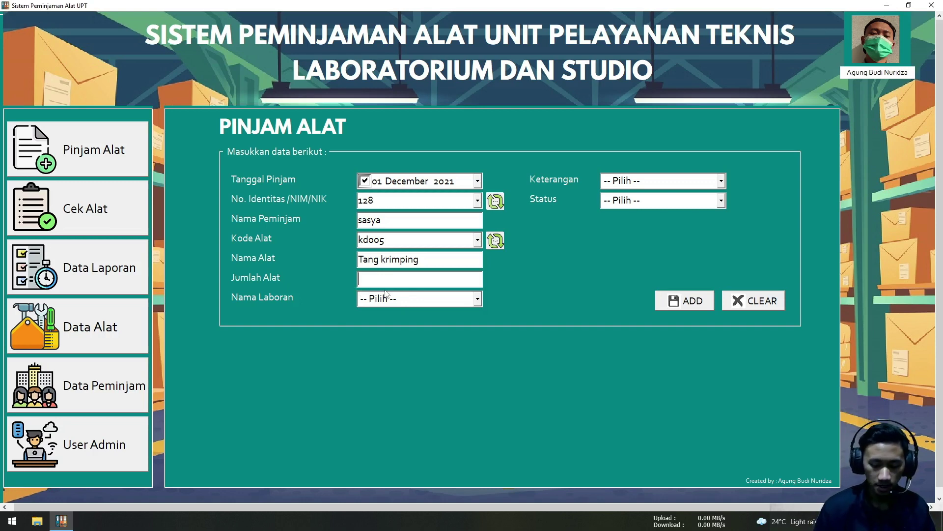
type("5")
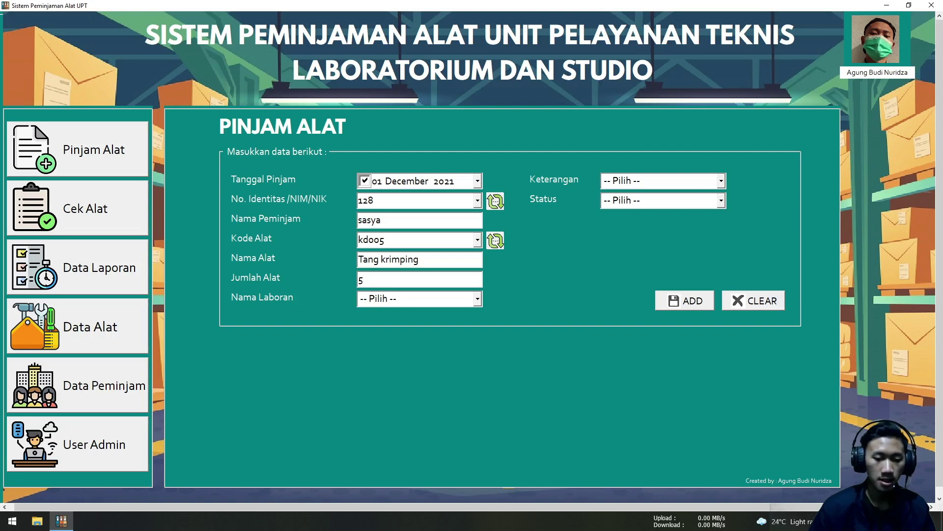
Set the lab technician, Keterangan Sedang dipinjam and status OK, then save the loan
left_click(474, 297)
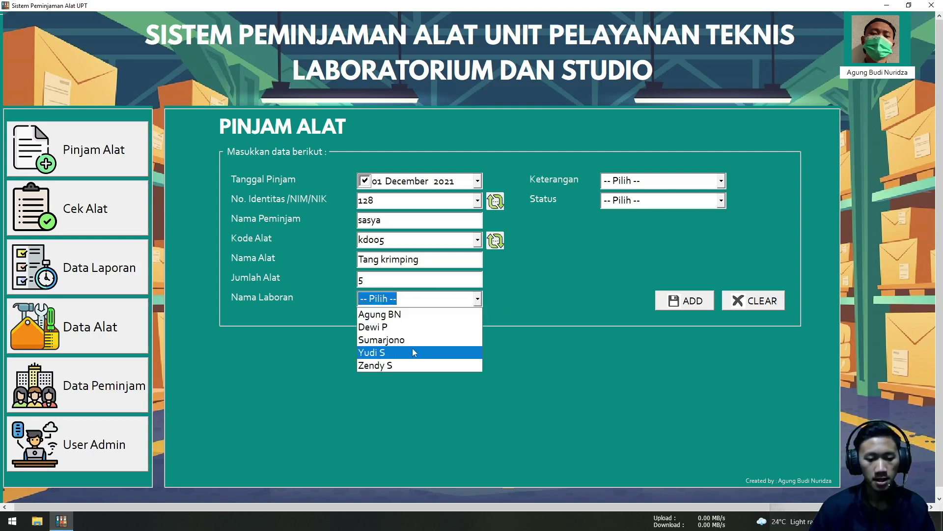
left_click(415, 328)
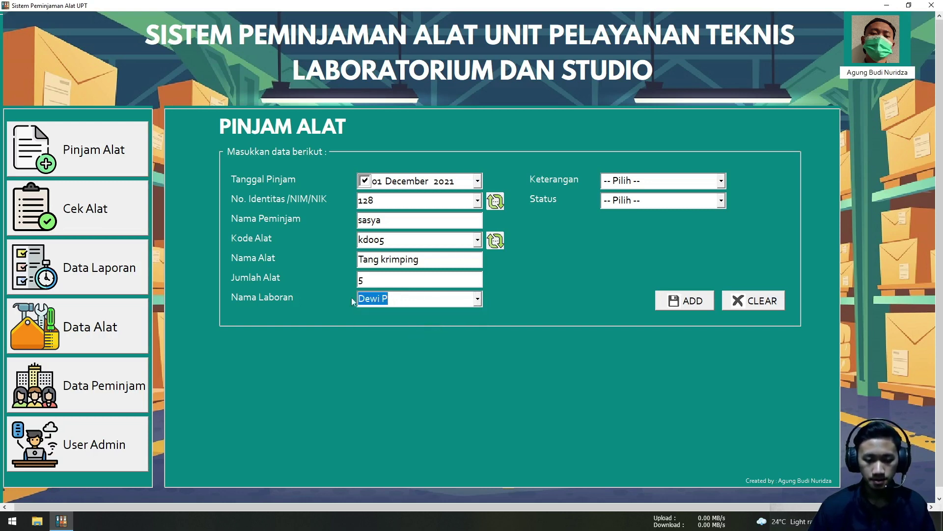
left_click(722, 183)
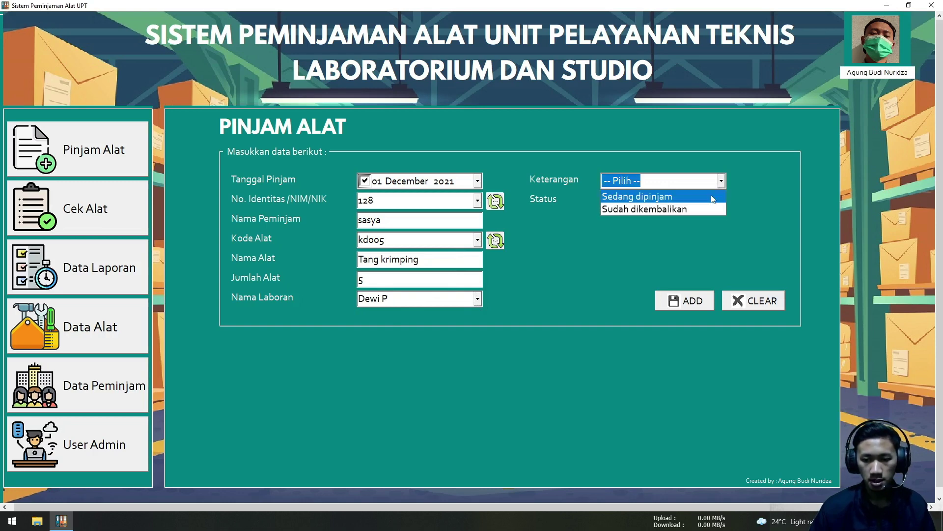
left_click(690, 198)
left_click(721, 201)
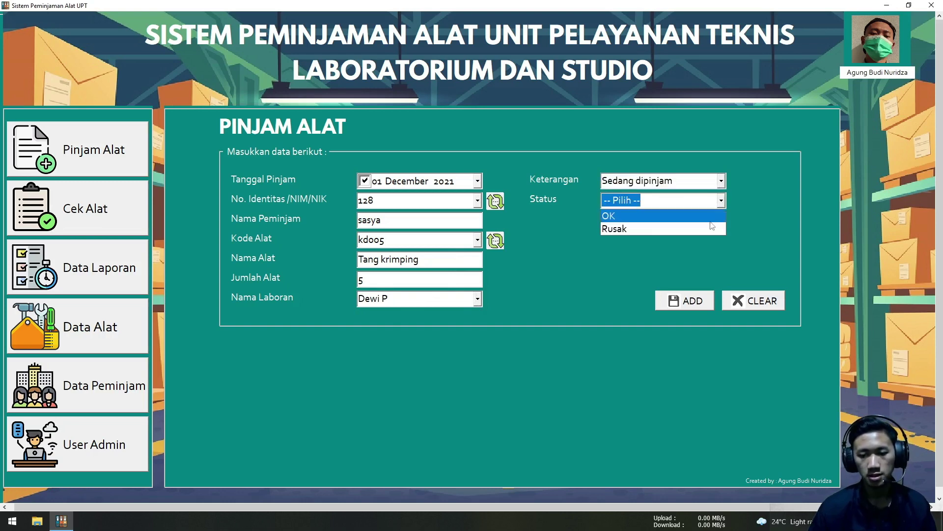
left_click(709, 219)
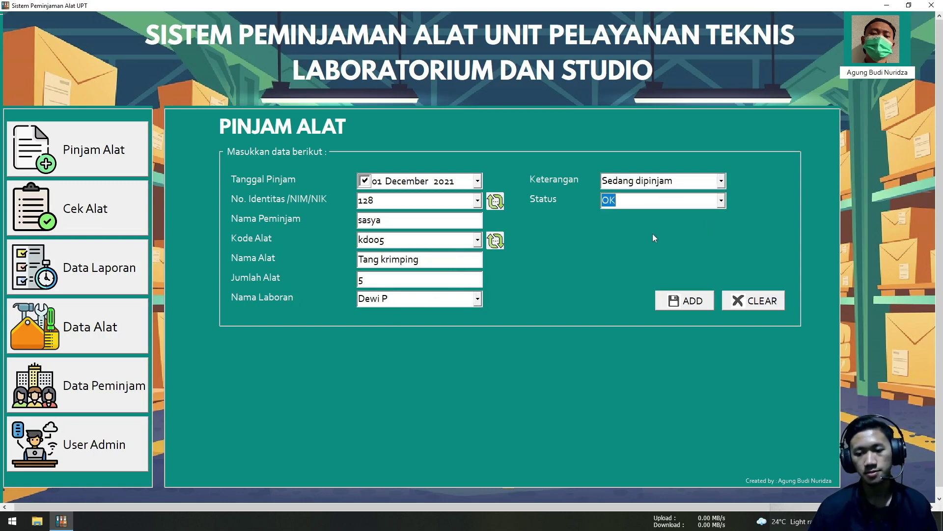
left_click(680, 304)
left_click(504, 293)
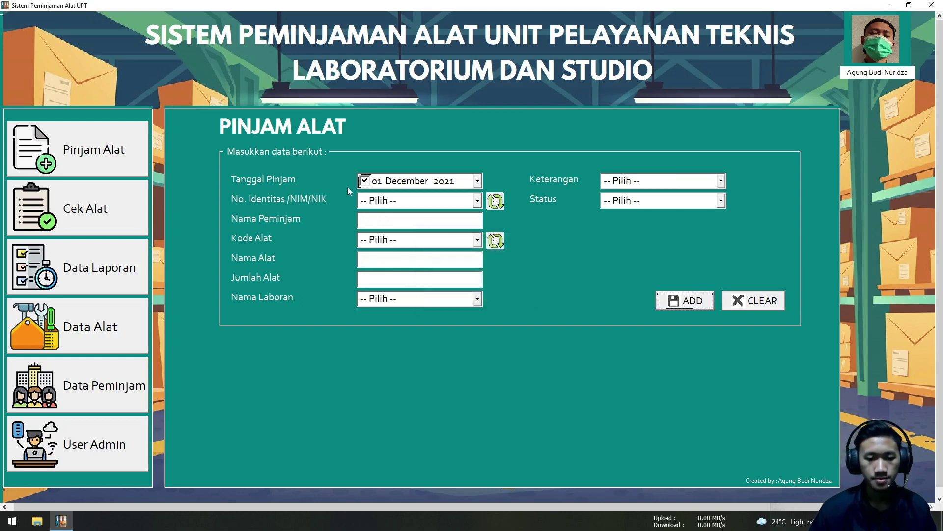
Go to the Cek Alat page and scroll to the bottom of the loan table
left_click(100, 218)
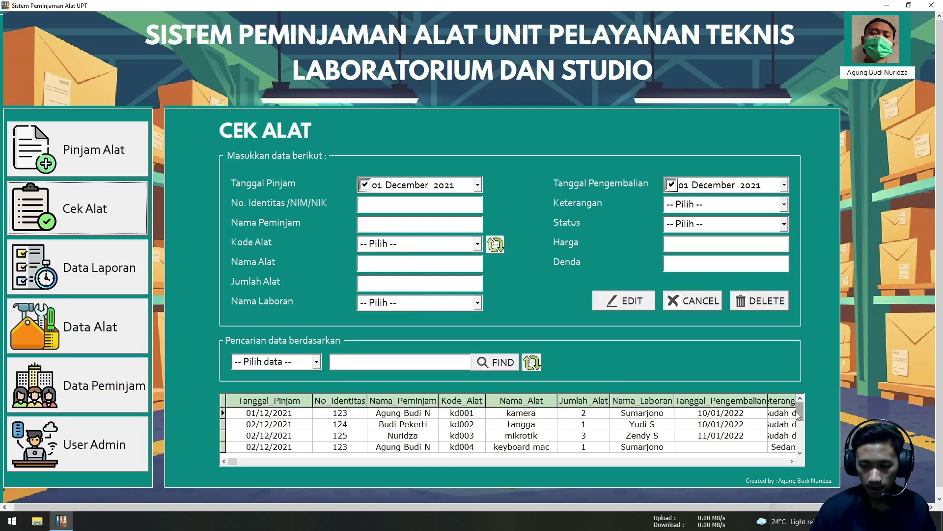
left_click(800, 427)
left_click_drag(800, 429, 798, 447)
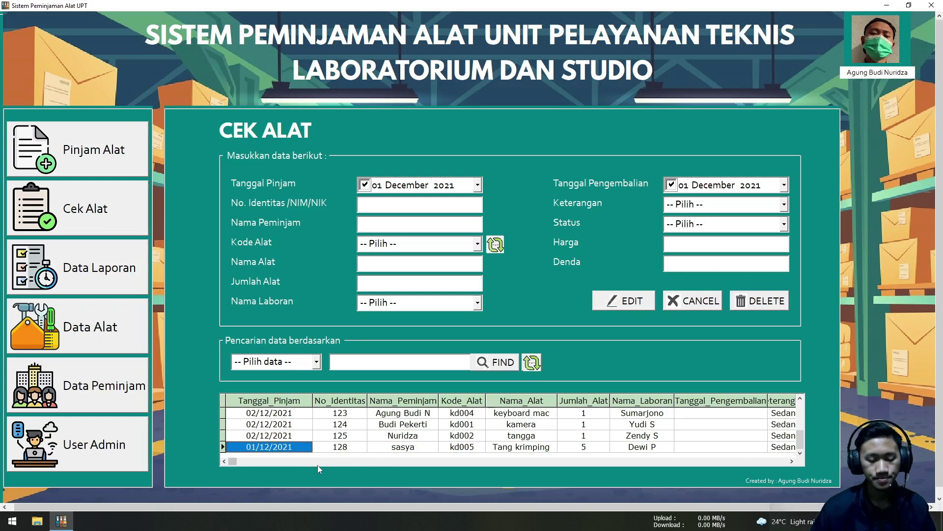
Select the kd005 Tang krimping loan row and load it into the form for editing
left_click(424, 448)
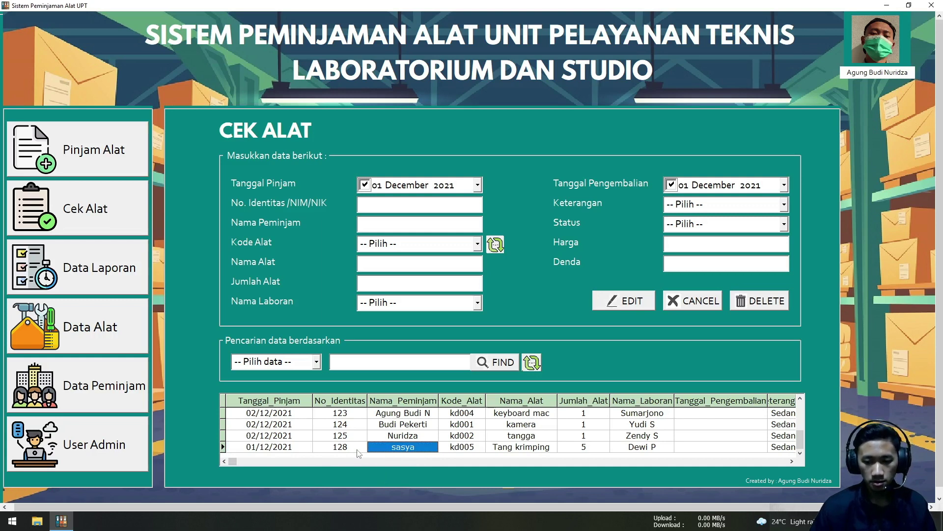
left_click(269, 447)
left_click(426, 447)
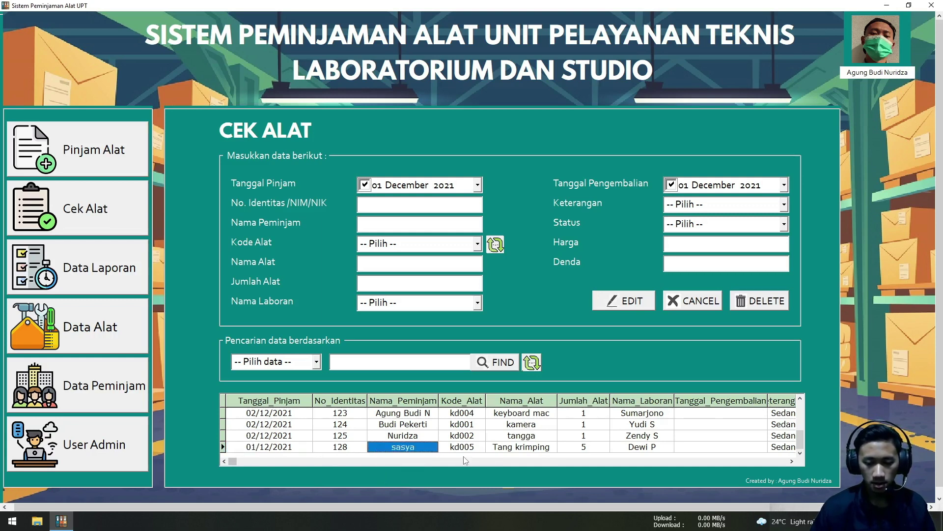
left_click(455, 448)
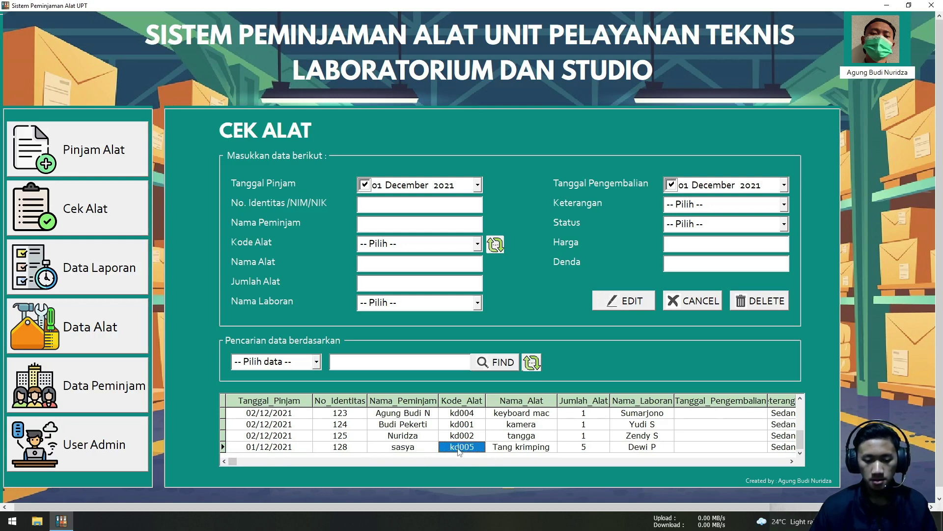
left_click(413, 448)
left_click(414, 438)
left_click(415, 446)
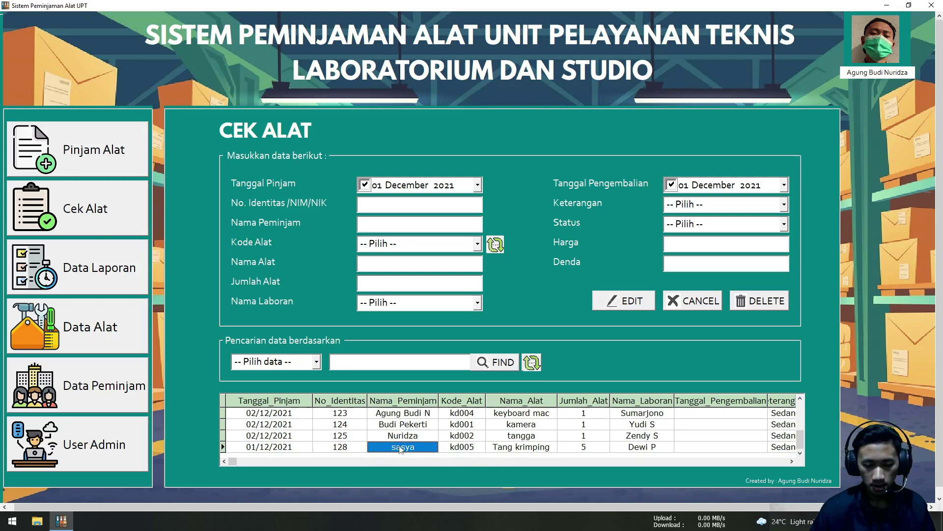
left_click(322, 446)
left_click(451, 448)
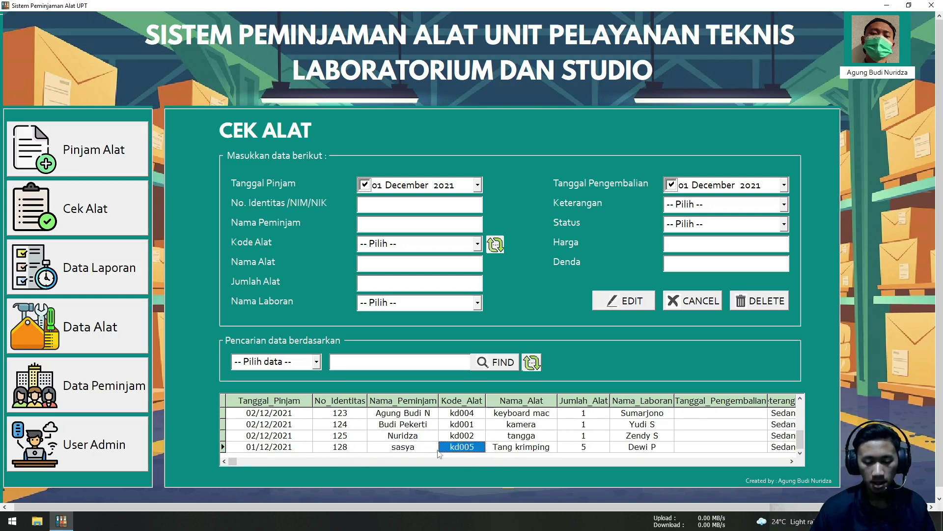
left_click(435, 448)
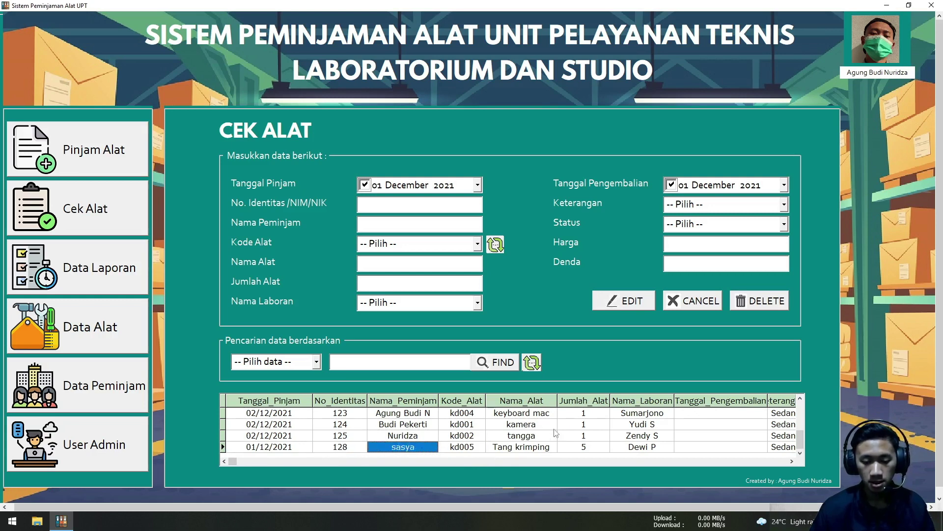
left_click(609, 302)
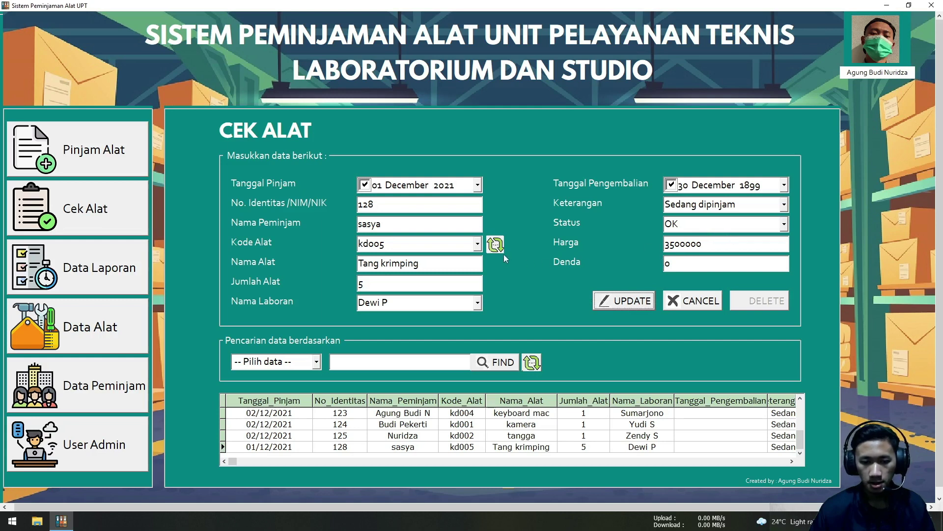
Keep kd005 as the equipment code and try status Rusak before reverting to OK
left_click(478, 244)
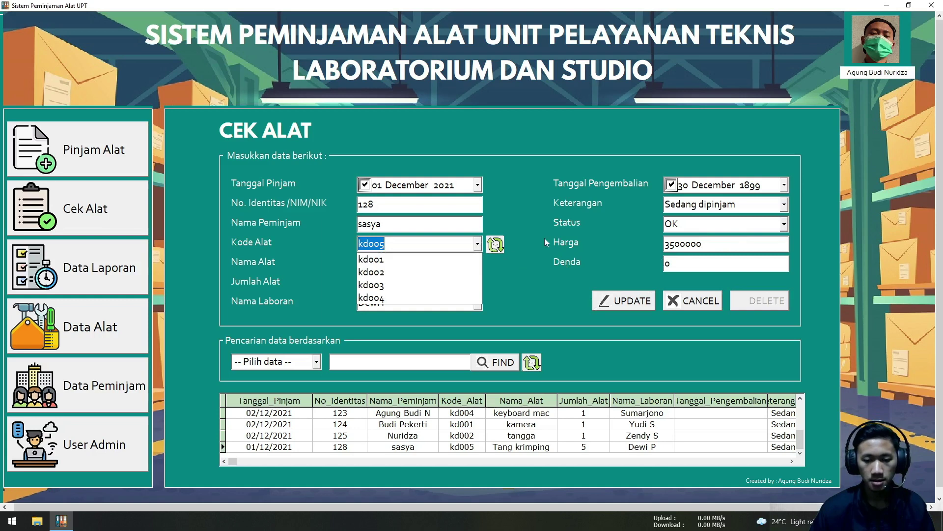
left_click(682, 238)
left_click(784, 225)
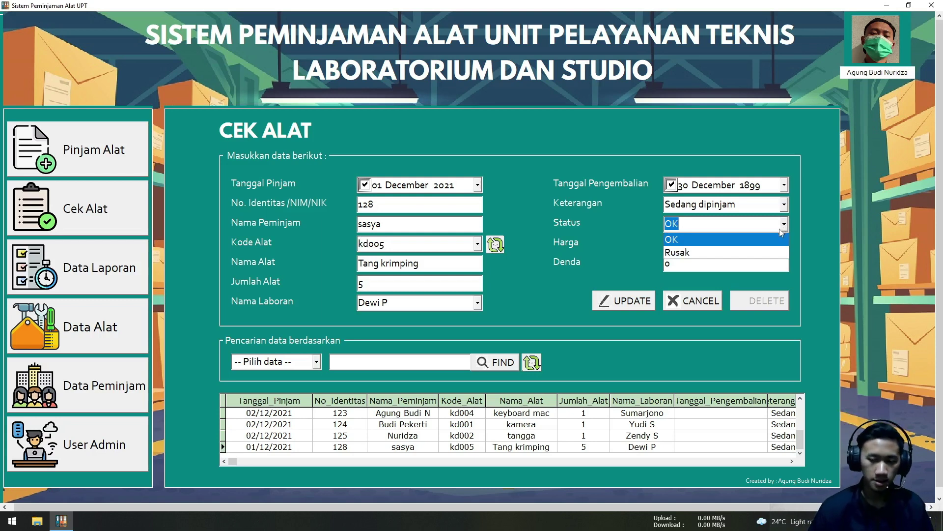
left_click(774, 253)
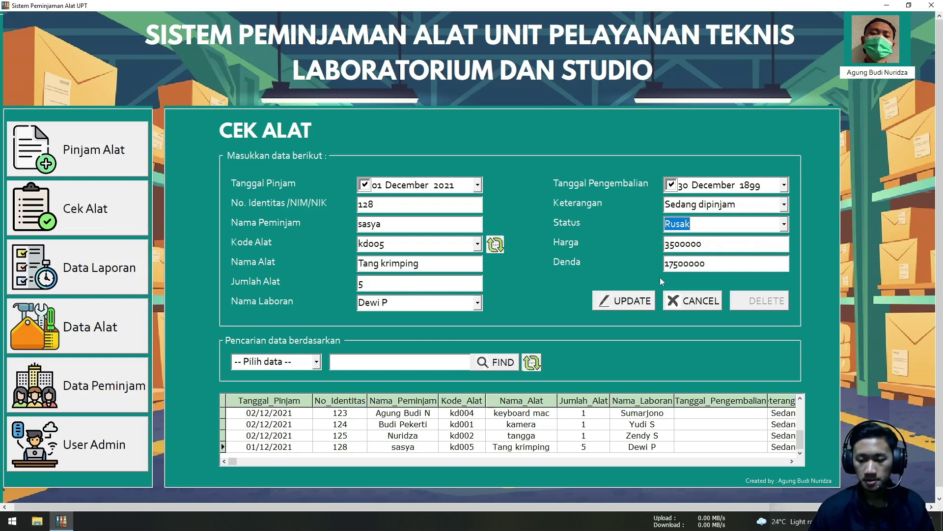
left_click(670, 264)
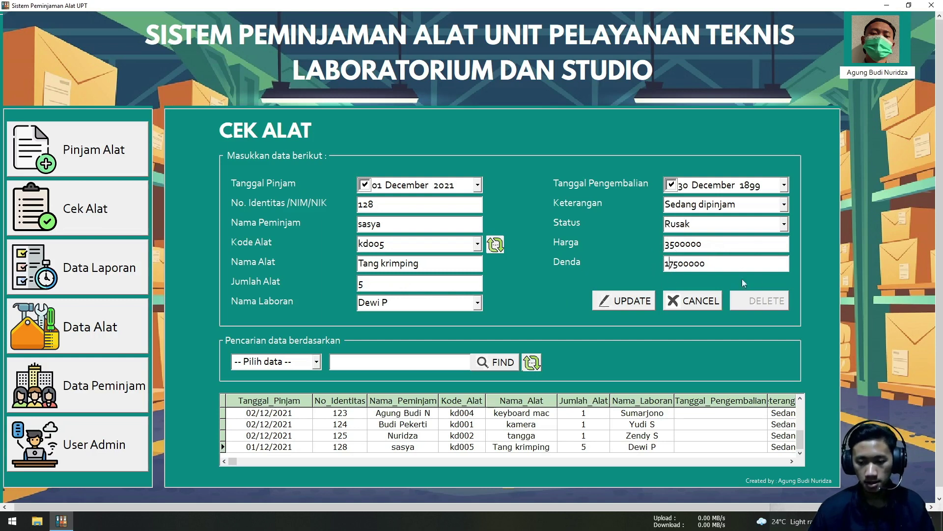
left_click(781, 223)
left_click(750, 239)
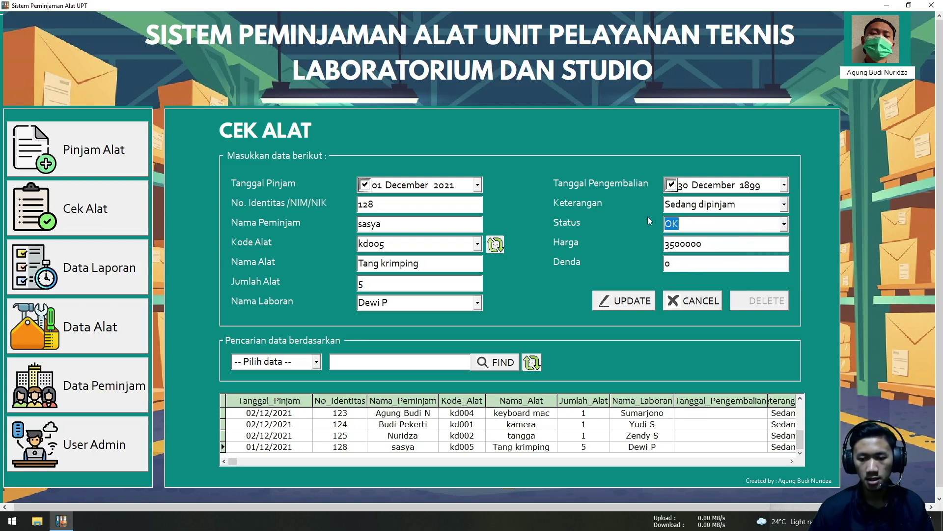
Set the return date to 11 January 2022 and status Rusak, then save the update
left_click(784, 224)
left_click(784, 224)
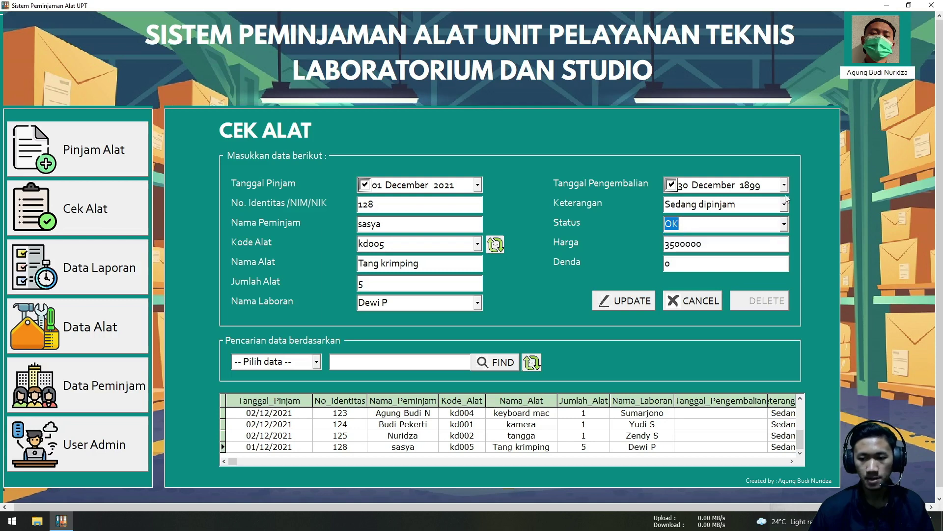
left_click(785, 185)
left_click(755, 326)
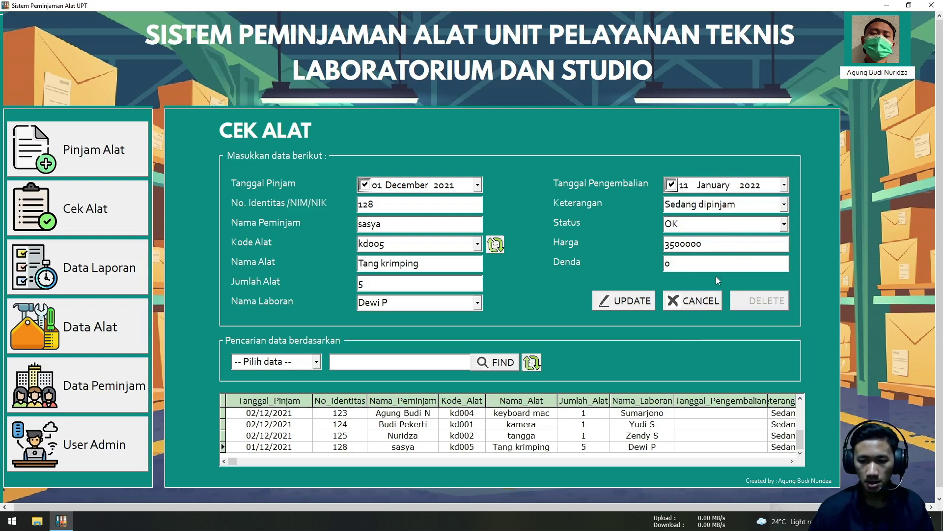
left_click(784, 223)
left_click(764, 250)
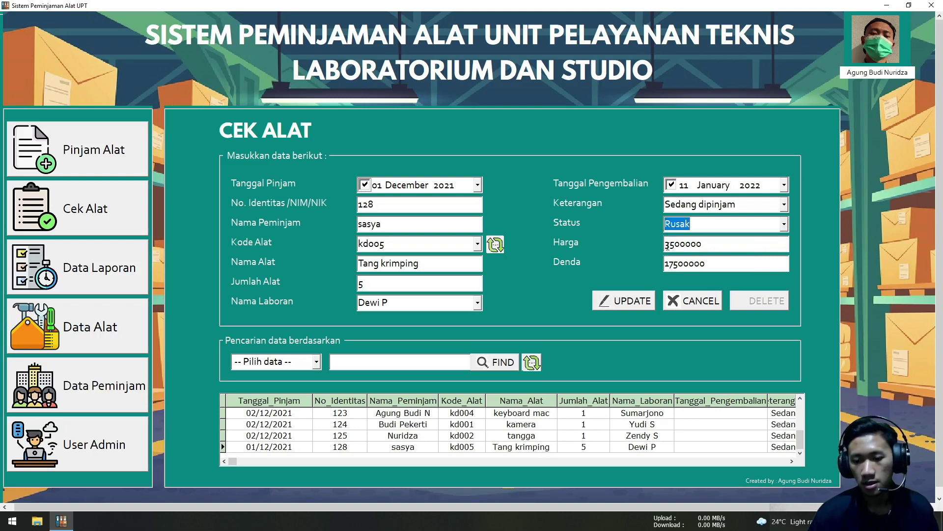
left_click(629, 302)
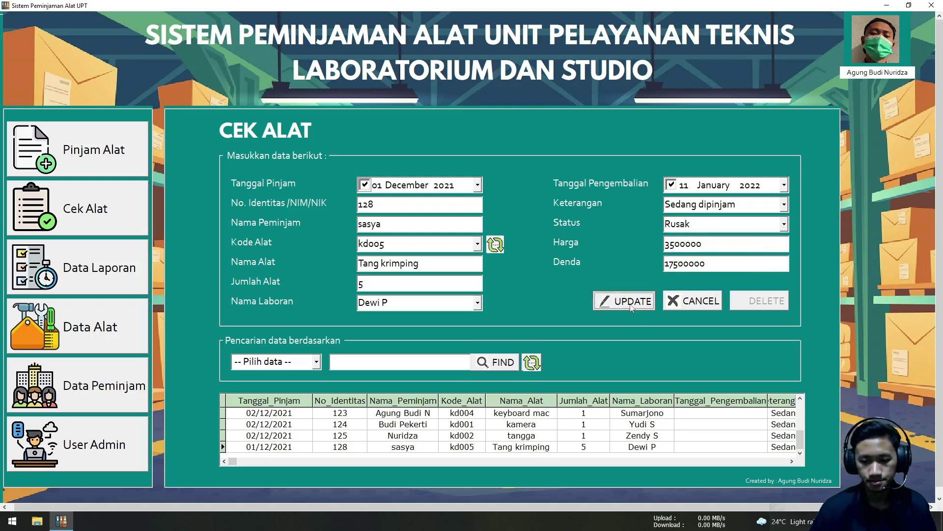
left_click(500, 293)
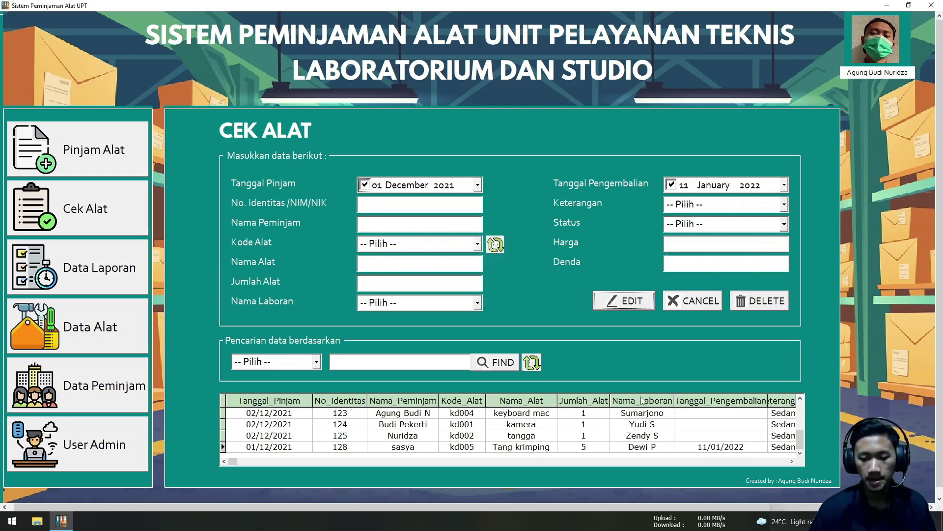
left_click(317, 364)
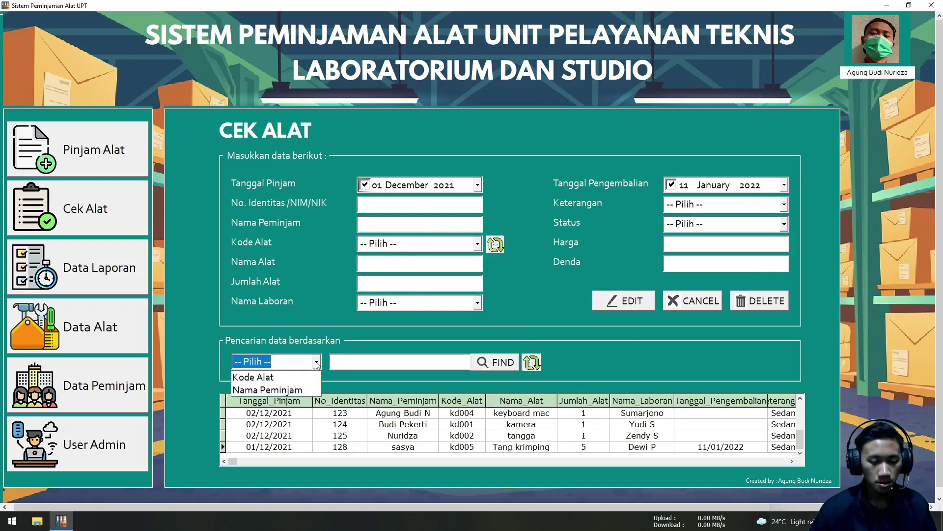
left_click(538, 340)
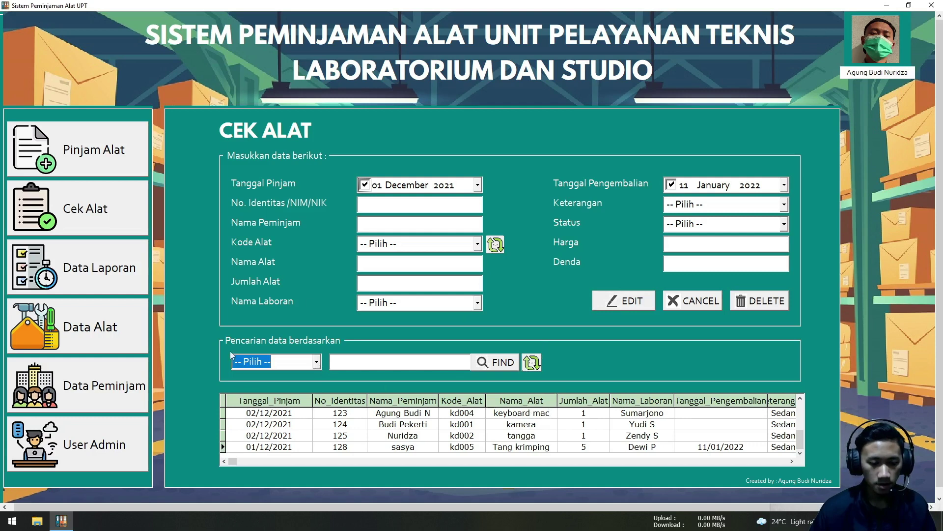
left_click(319, 363)
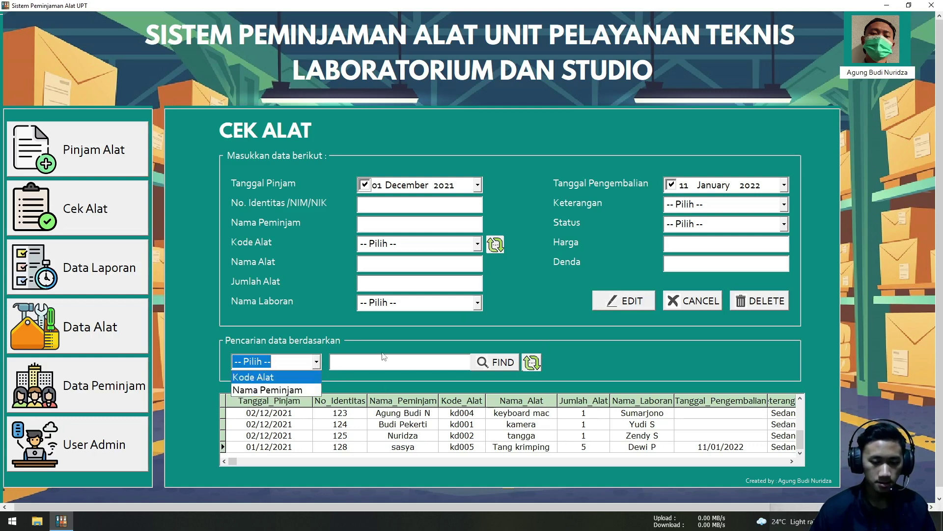
left_click(343, 357)
left_click(317, 367)
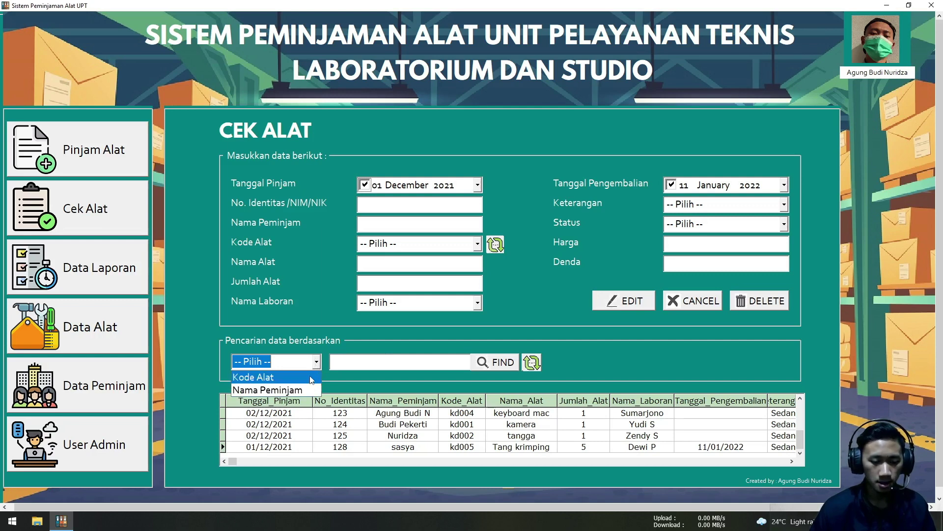
left_click(311, 377)
left_click(342, 364)
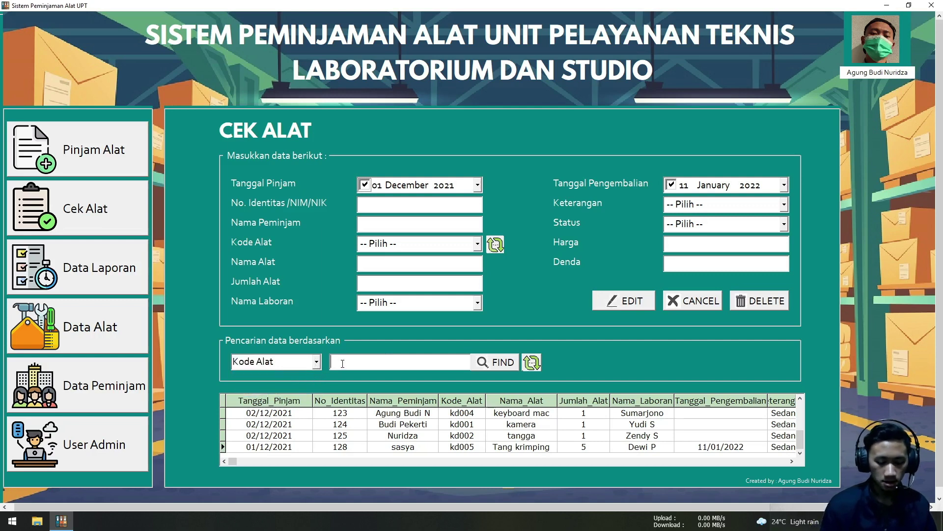
type("kdoo5")
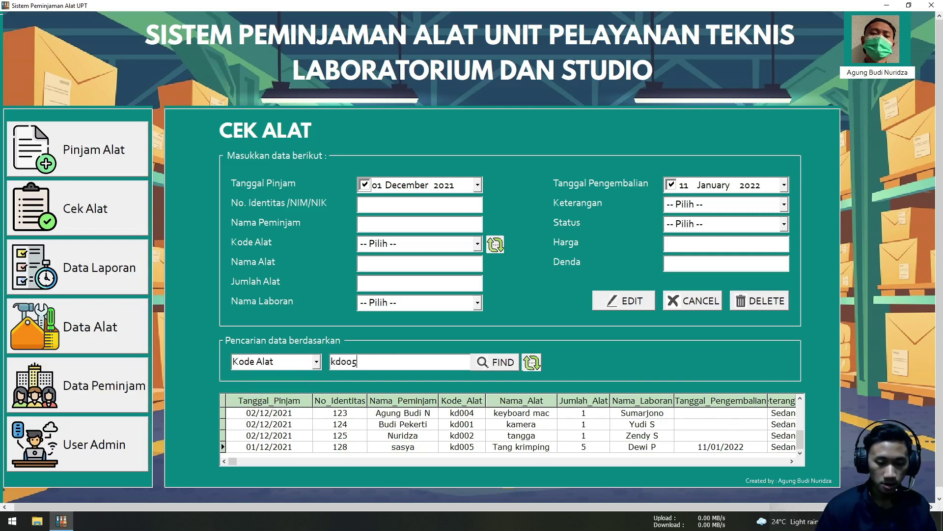
left_click(487, 363)
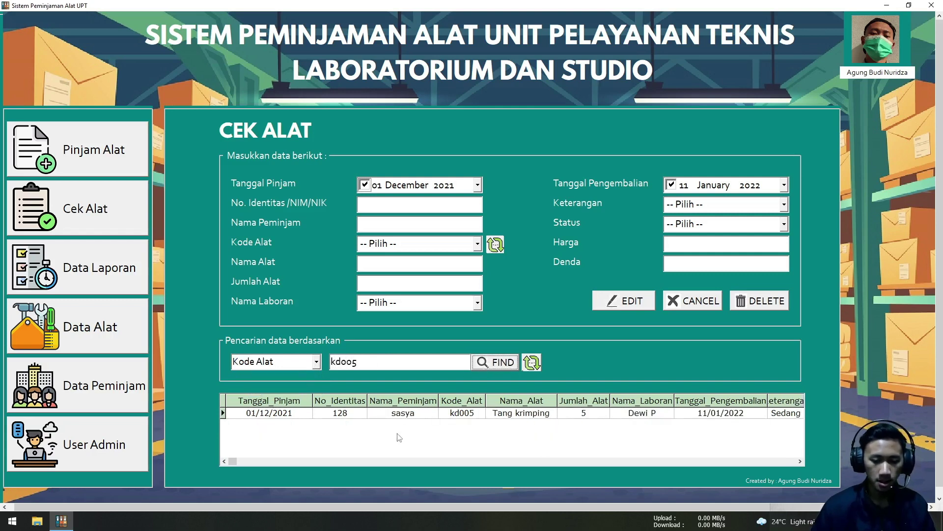
left_click(390, 414)
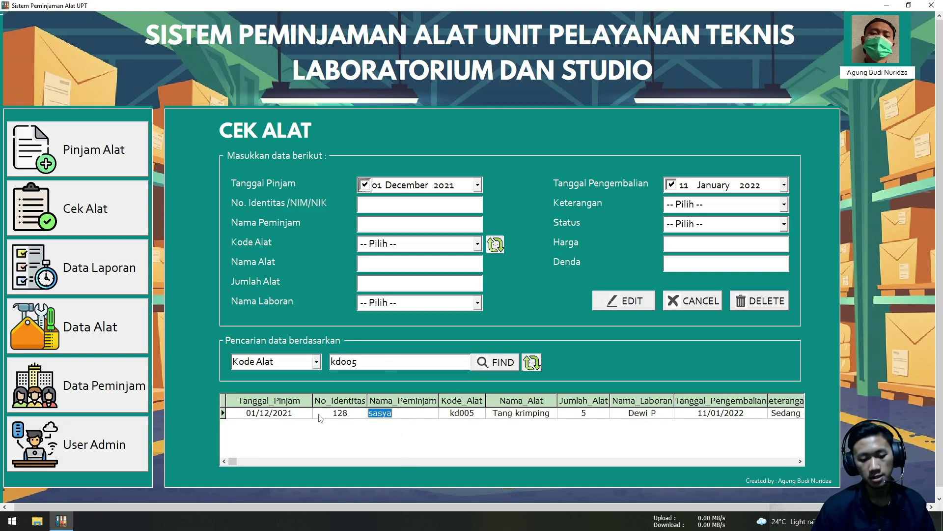
left_click(330, 413)
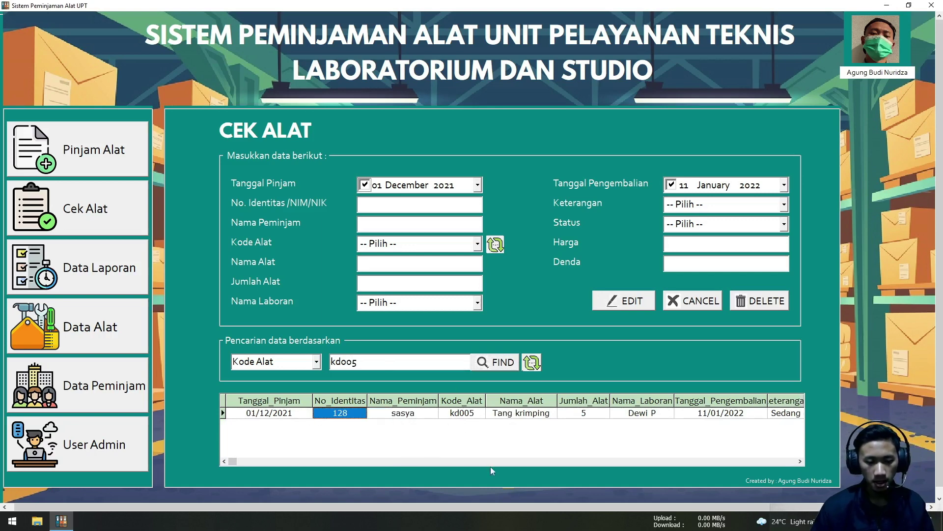
left_click(472, 414)
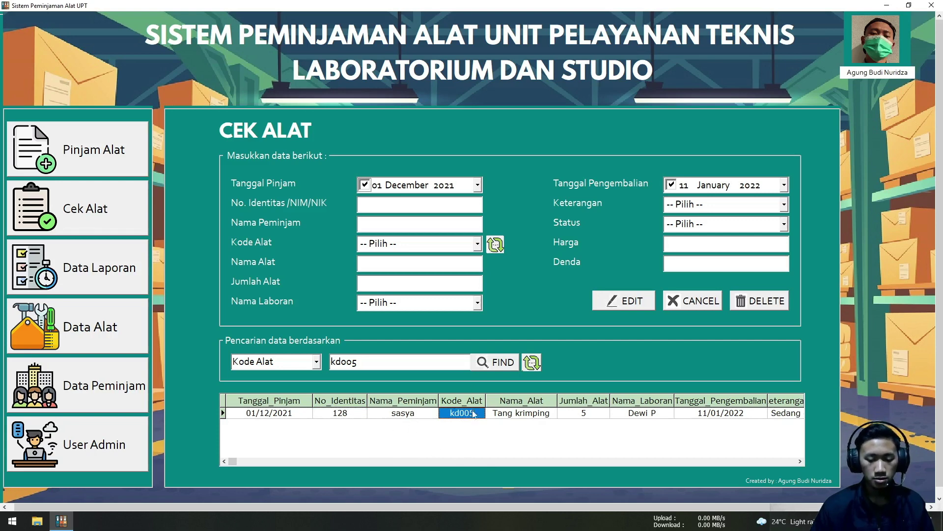
left_click(530, 363)
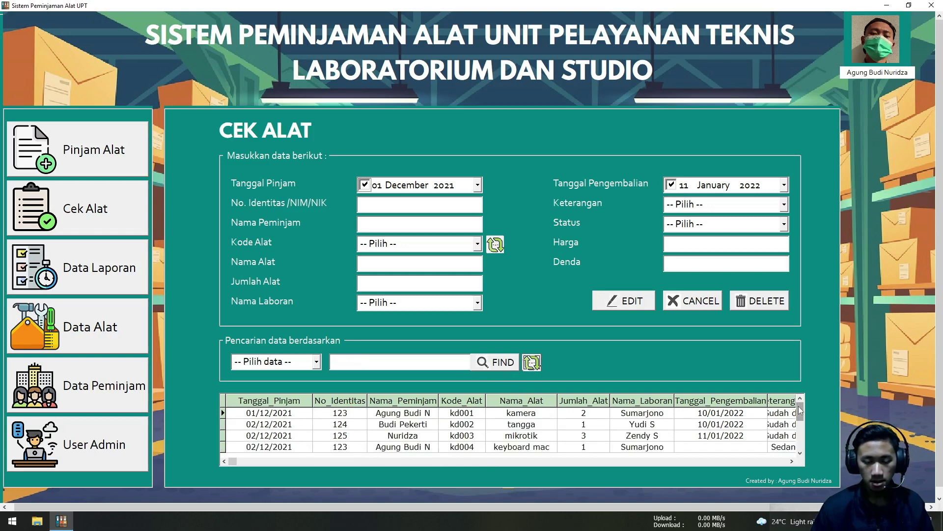
Load the last loan row into the form, then cancel the edit so the form clears
left_click_drag(798, 406, 798, 421)
key("ctrl+End")
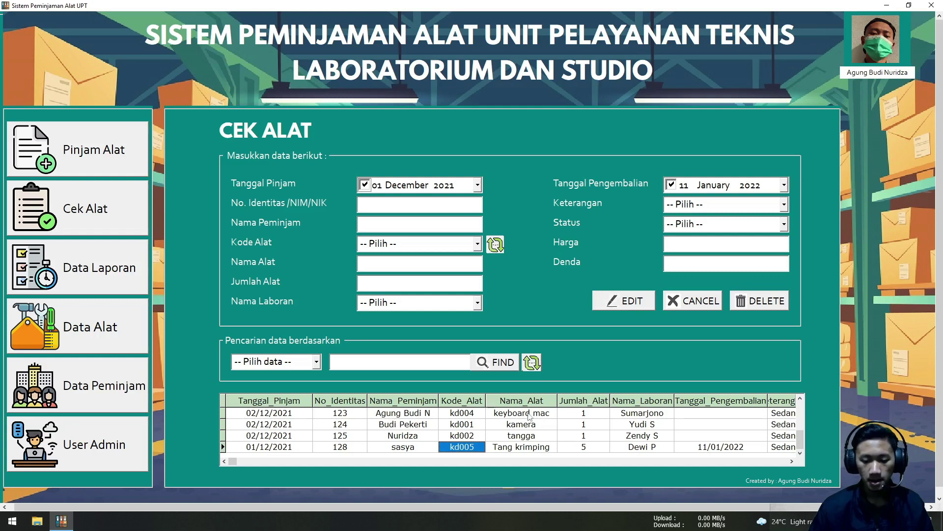
left_click(632, 448)
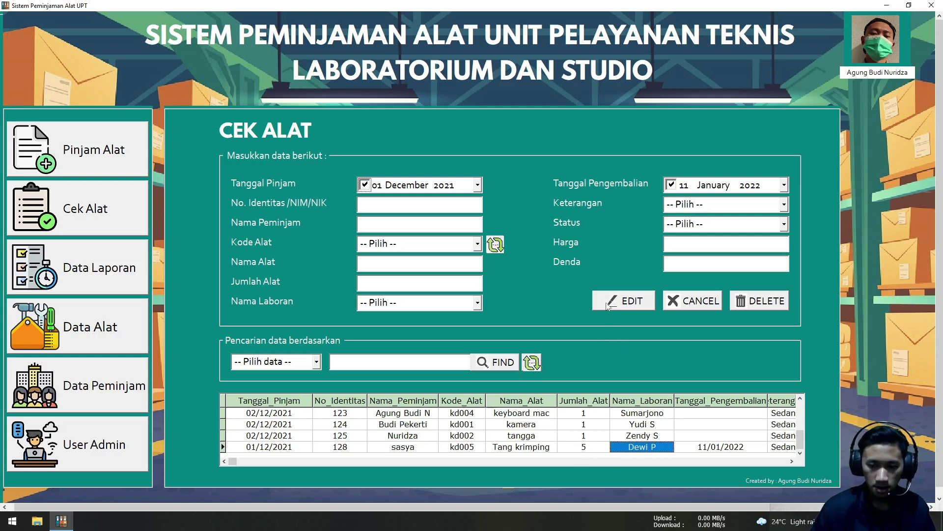
left_click(633, 301)
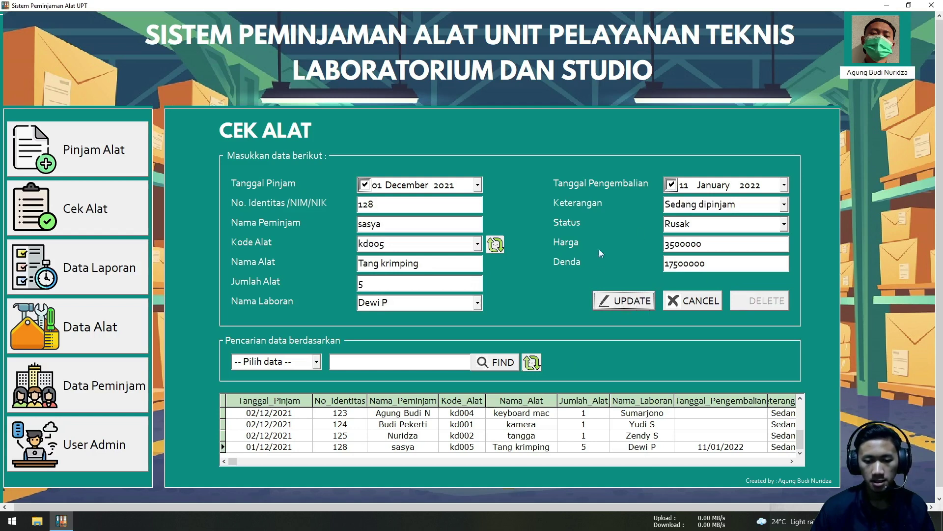
left_click(686, 300)
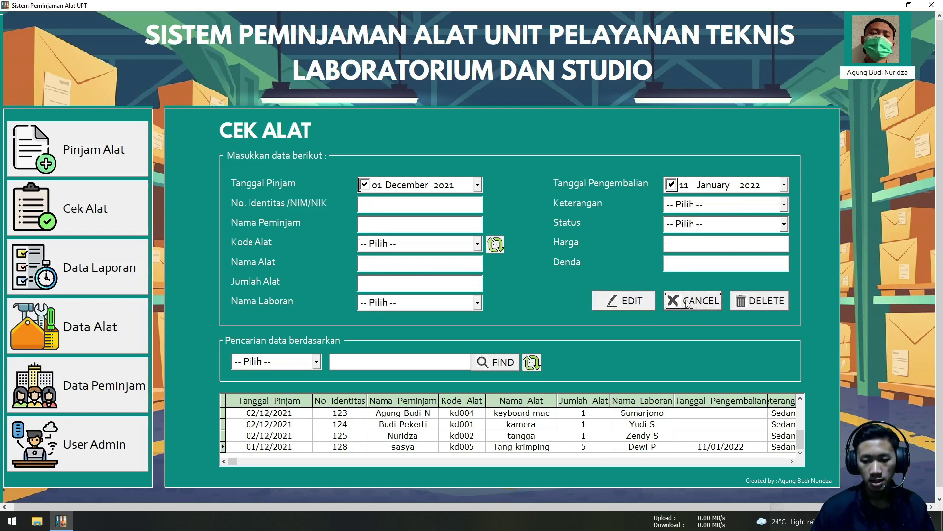
Select the tangga loan, decline its deletion with No, and go to Data Laporan
left_click(671, 448)
left_click(674, 437)
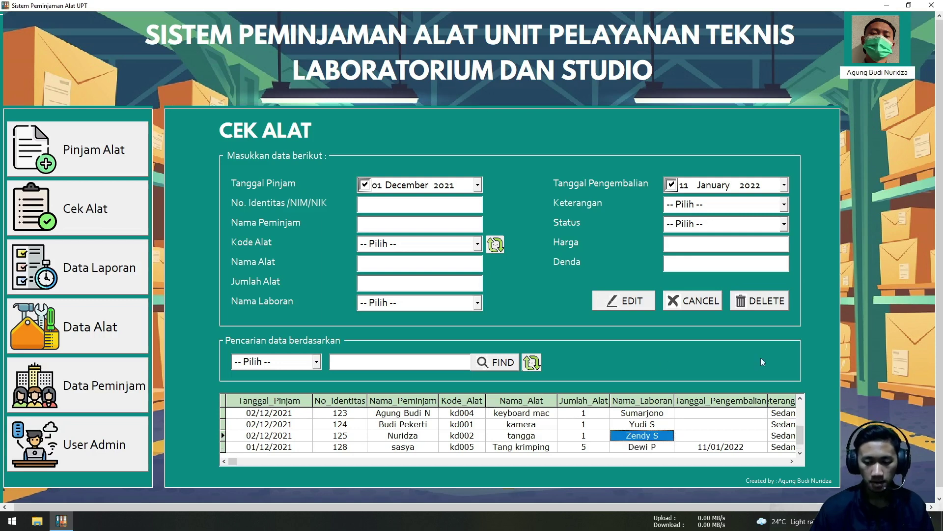
left_click(759, 307)
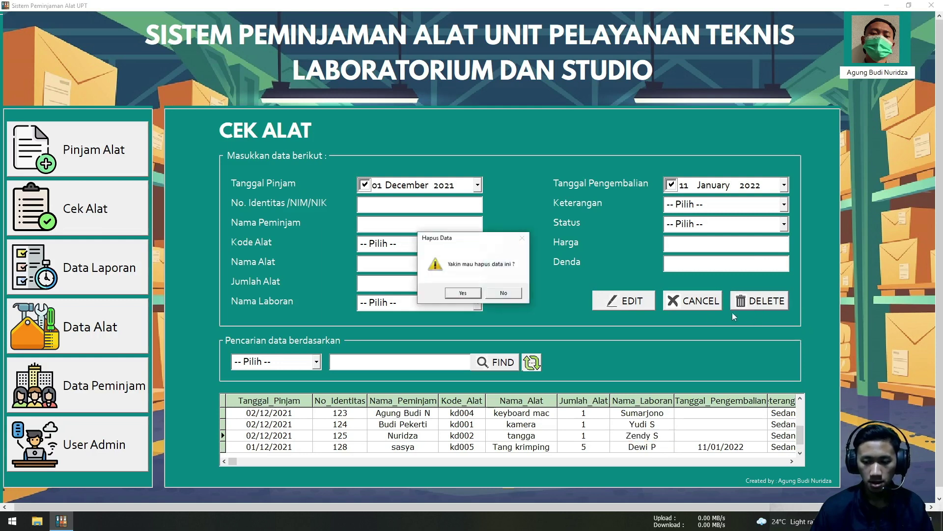
left_click(508, 293)
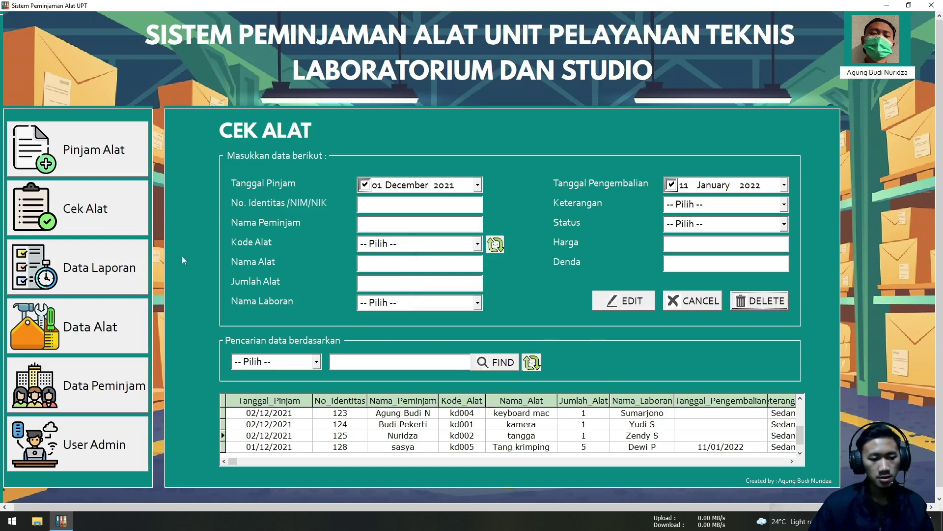
left_click(101, 268)
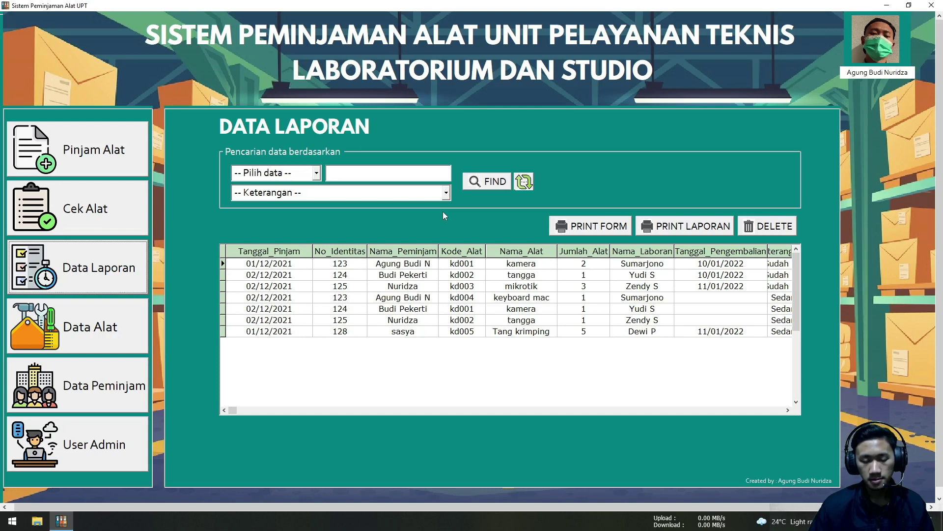
Set Pilih data to Nama Peminjam and Keterangan to Sudah dikembalikan
left_click(317, 176)
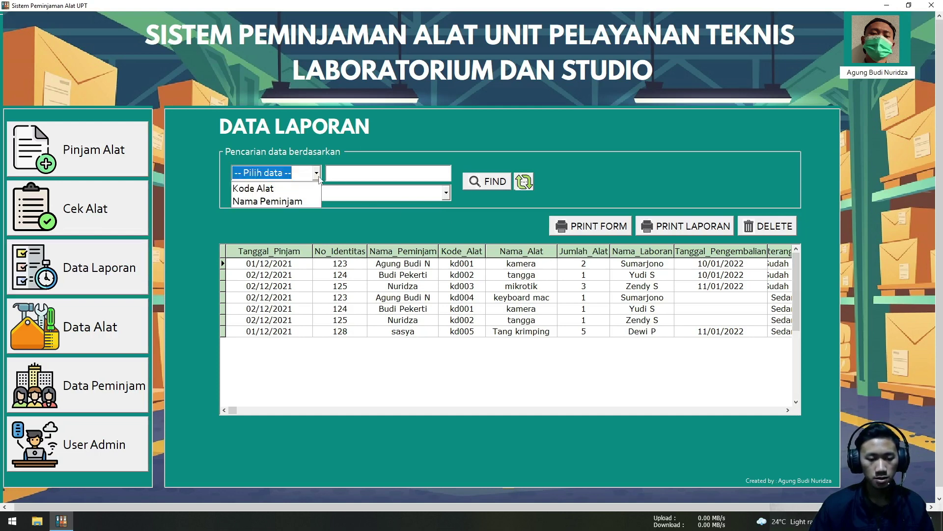
left_click(313, 202)
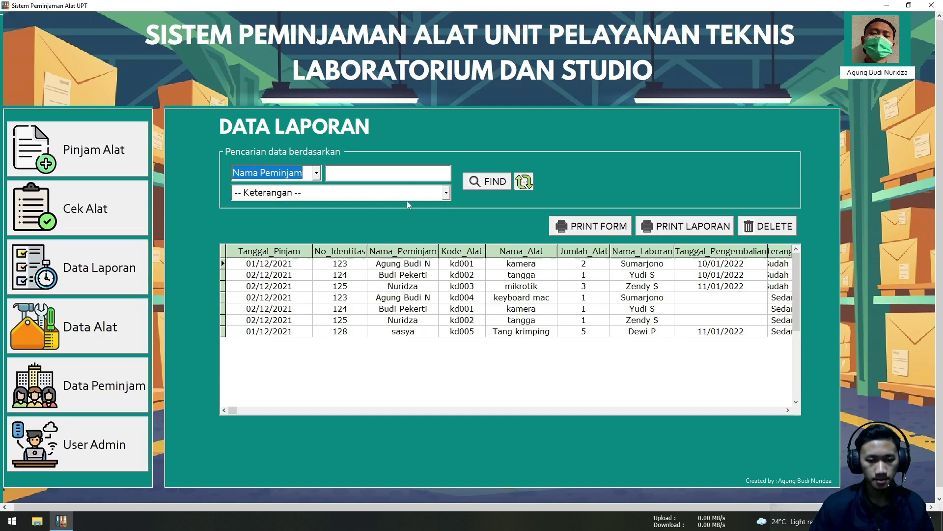
left_click(447, 193)
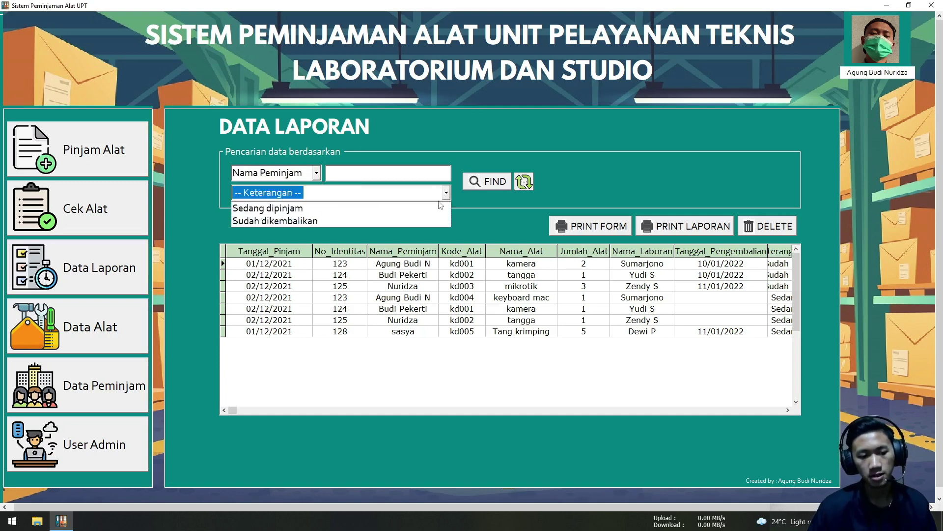
left_click(437, 220)
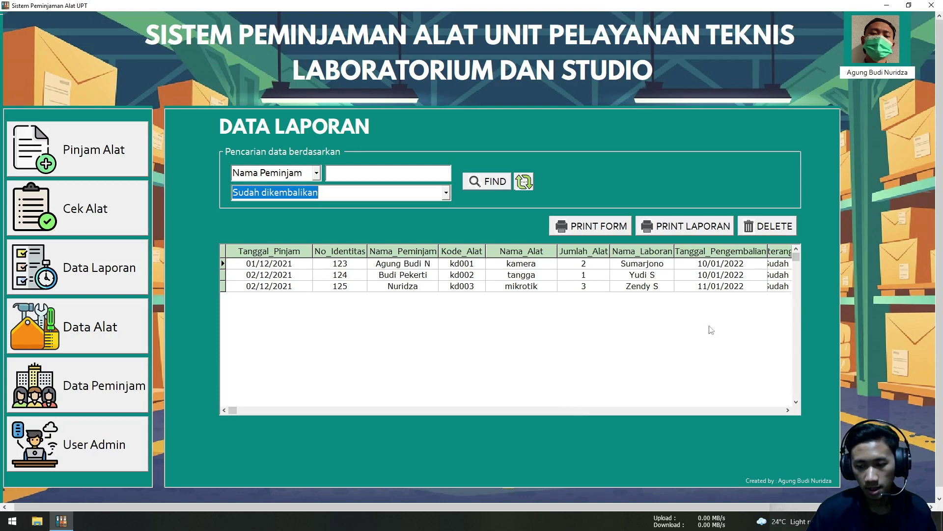
left_click_drag(239, 415, 419, 414)
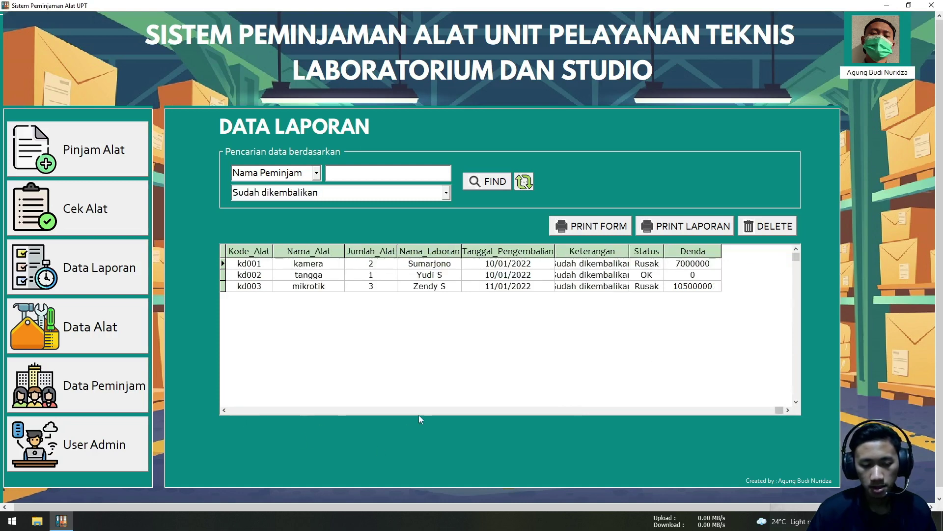
left_click(520, 416)
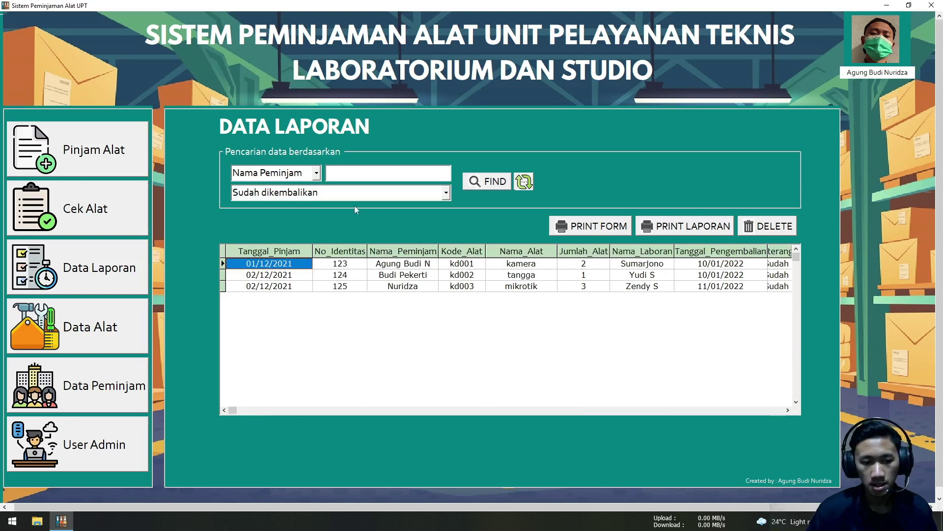
Try the Sedang dipinjam filter, then switch Keterangan back to Sudah dikembalikan
left_click(446, 194)
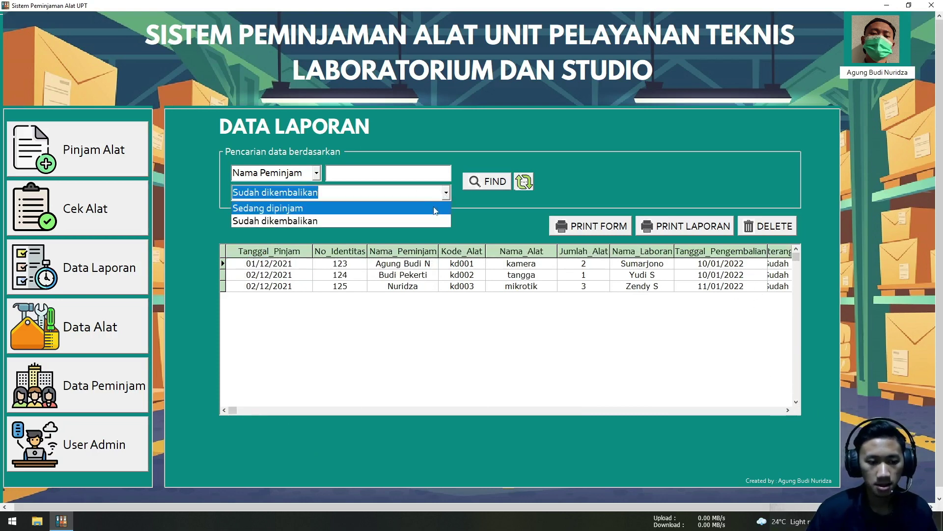
left_click(435, 210)
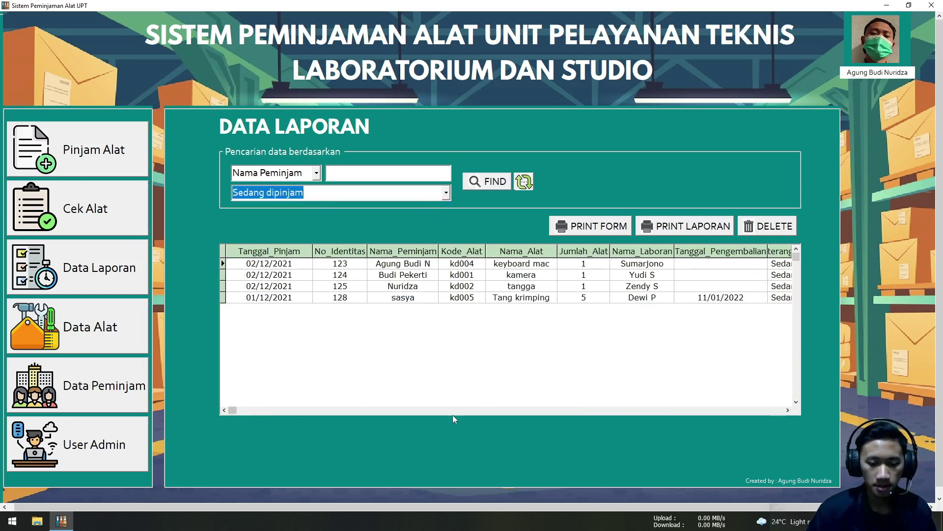
left_click(234, 410)
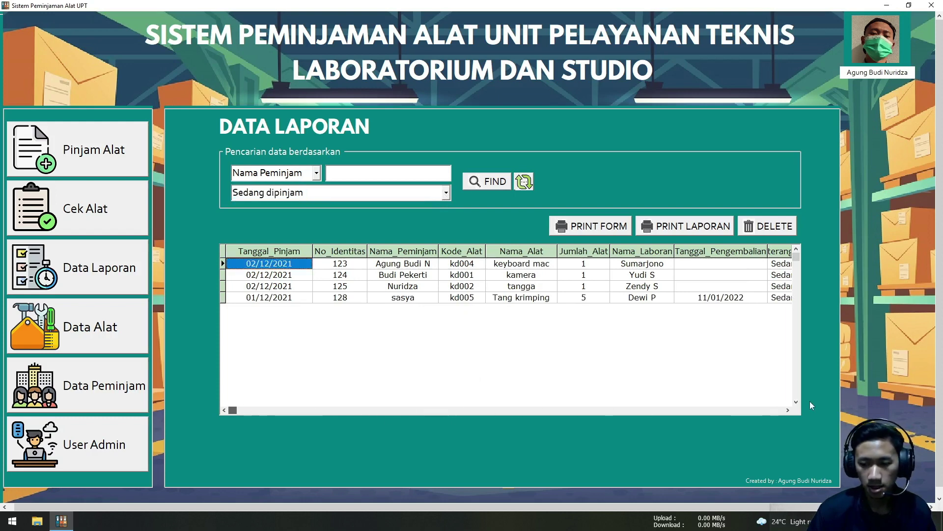
left_click(776, 266)
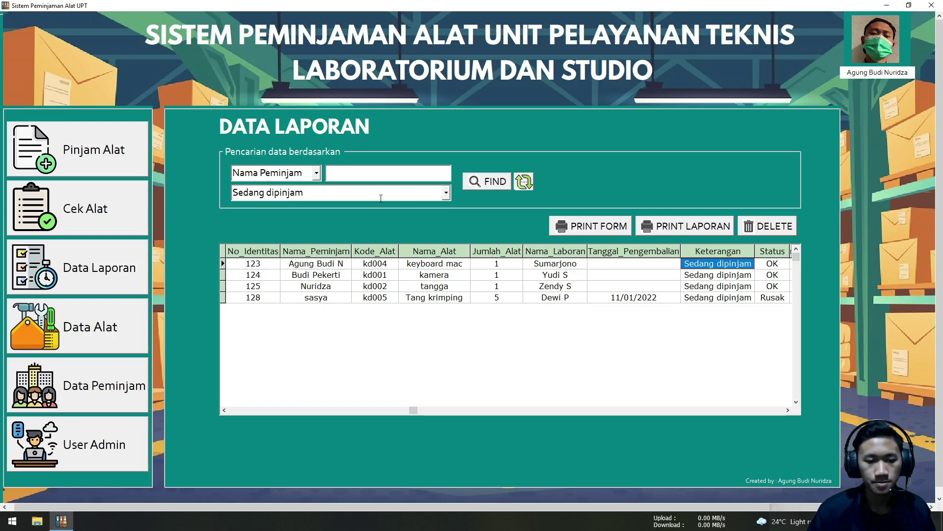
left_click(446, 194)
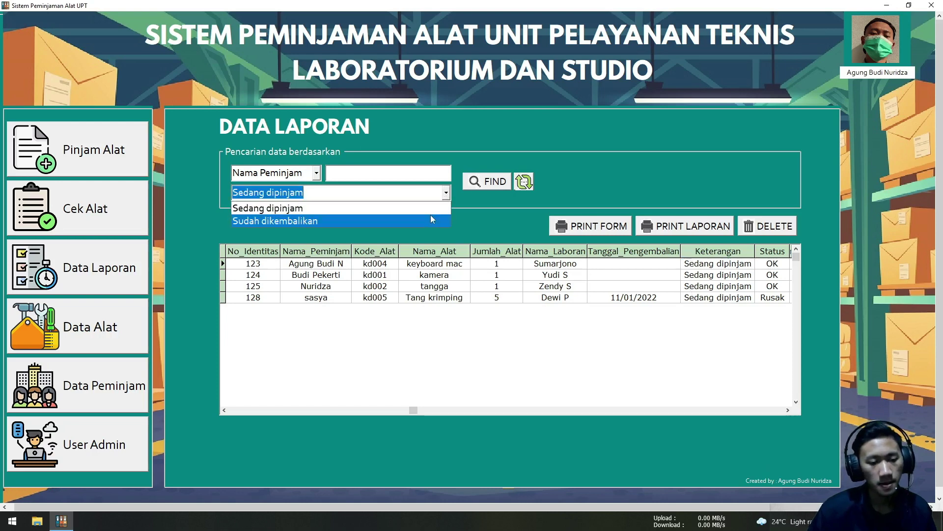
left_click(431, 216)
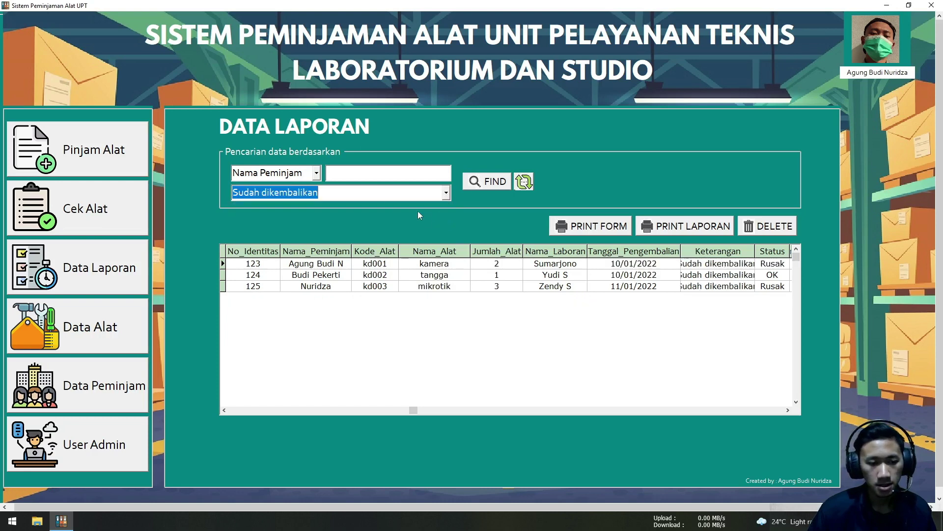
Search the returned loans by Nama Peminjam using the borrower's name
left_click(316, 173)
left_click(317, 173)
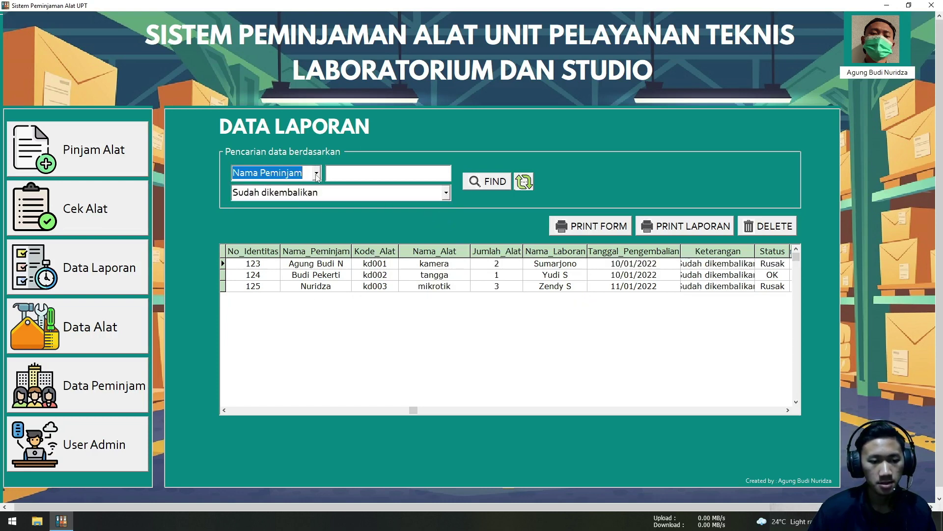
left_click(343, 176)
type("sa")
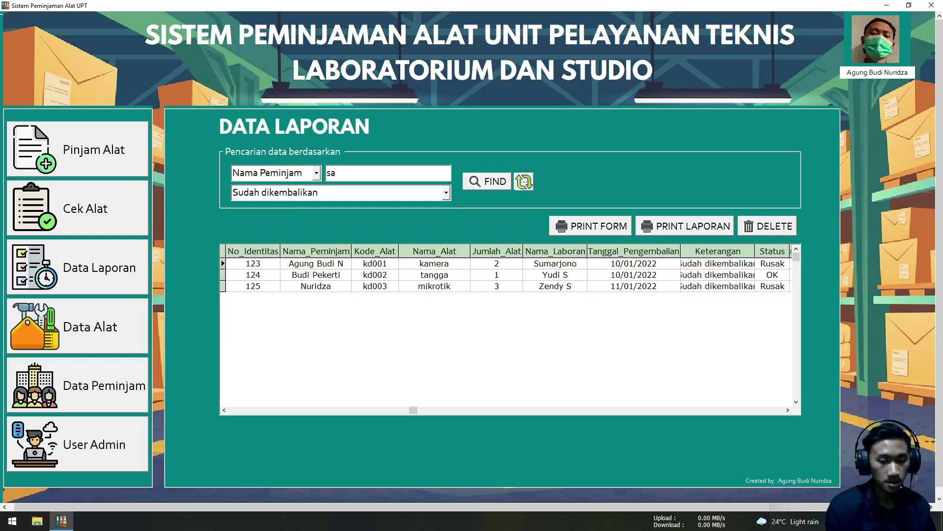
type("sya")
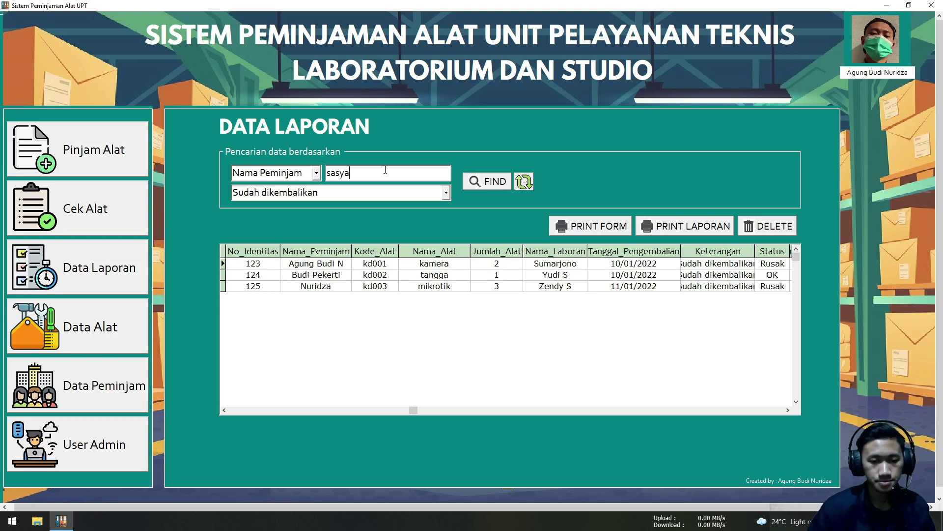
left_click(476, 186)
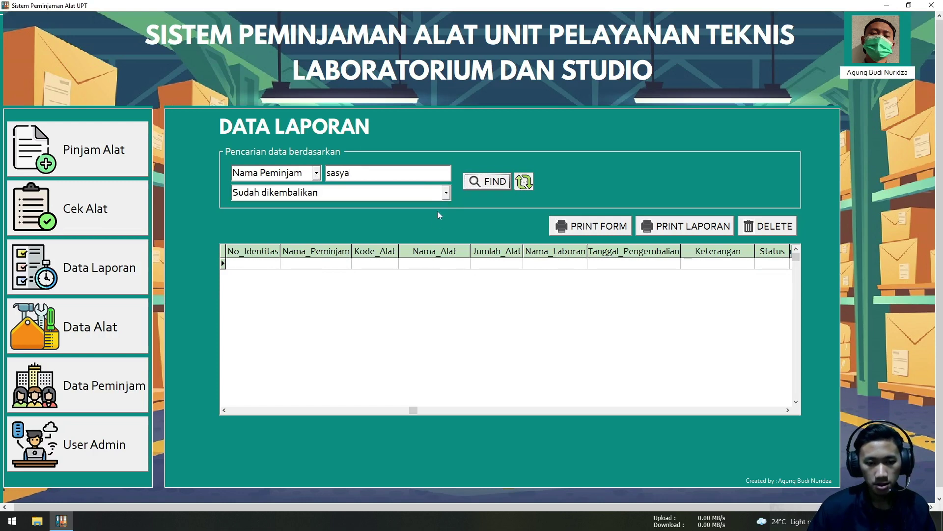
Reset the filters to list all seven loans and switch to the Cek Alat page
left_click(524, 181)
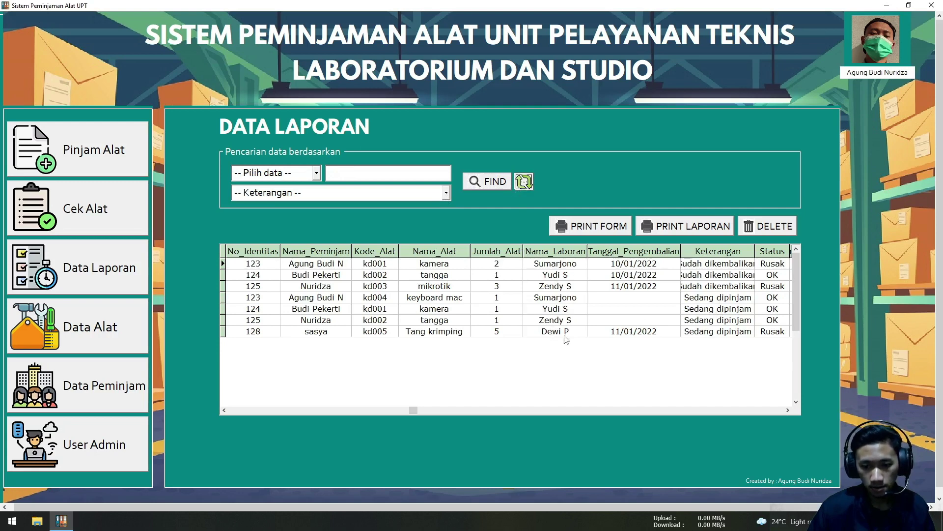
left_click(706, 333)
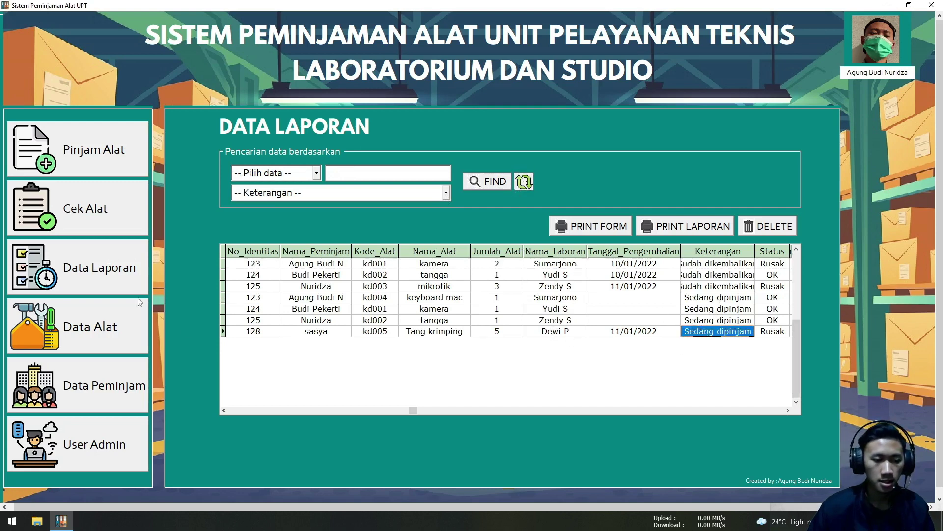
left_click(124, 227)
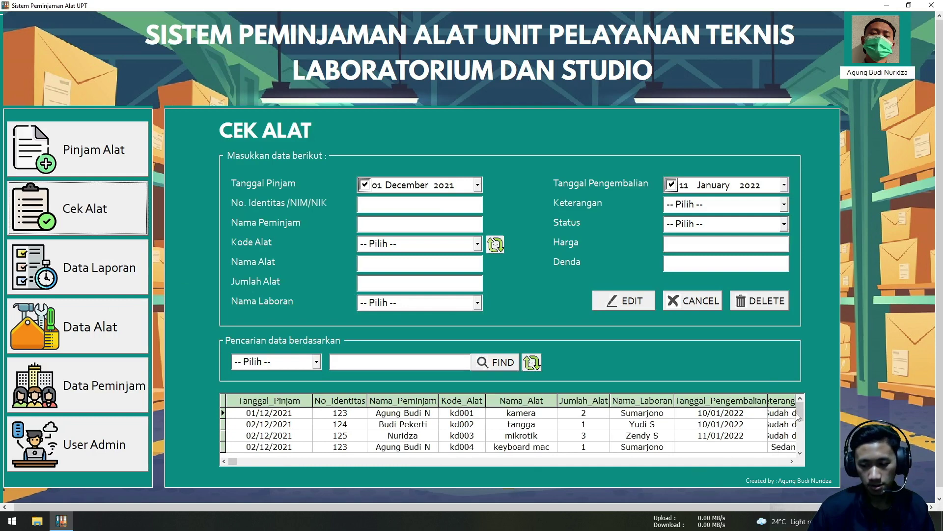
Search the Cek Alat table by the borrower's name and load the Tang krimping loan for editing
left_click_drag(800, 414, 799, 453)
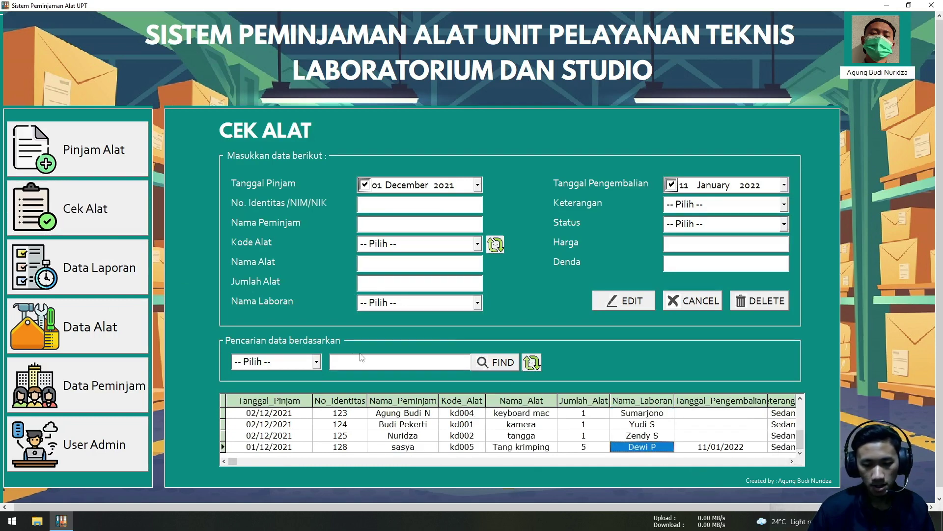
left_click(300, 362)
left_click(268, 389)
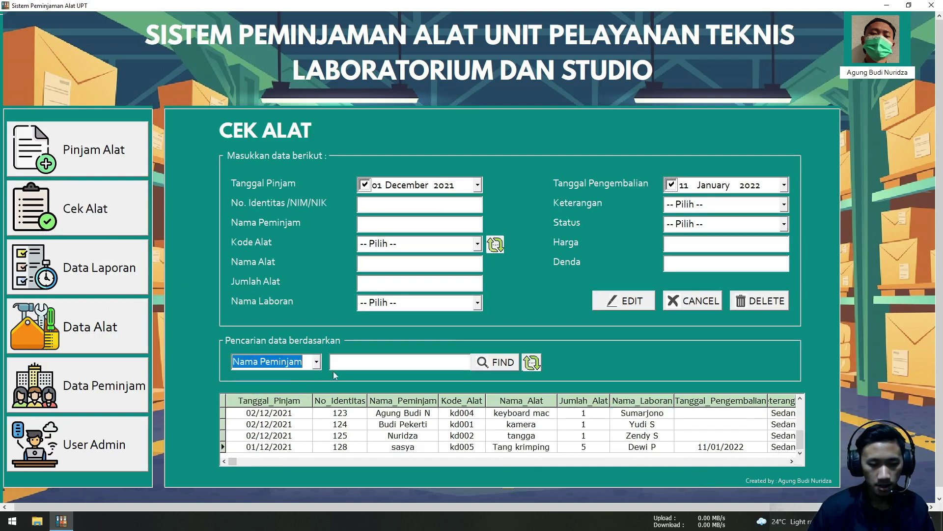
left_click(354, 362)
type("sasya")
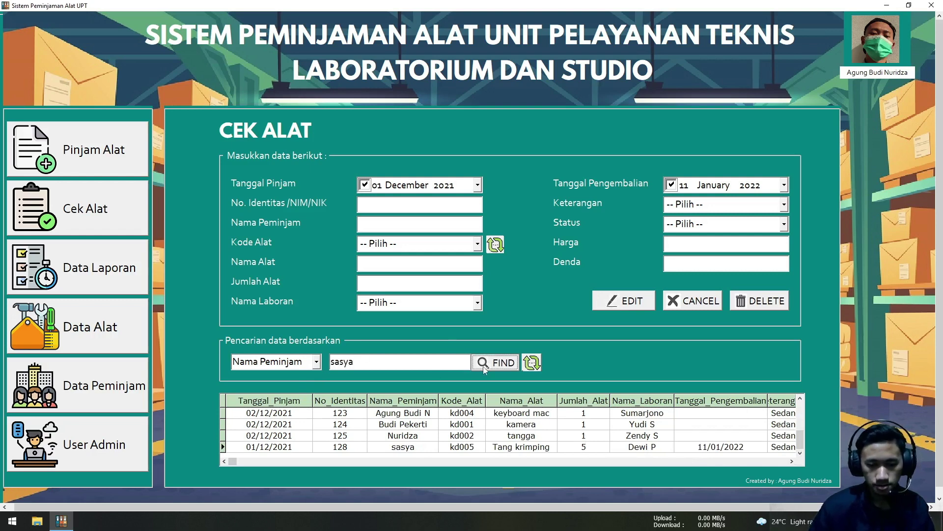
left_click(496, 362)
left_click(587, 413)
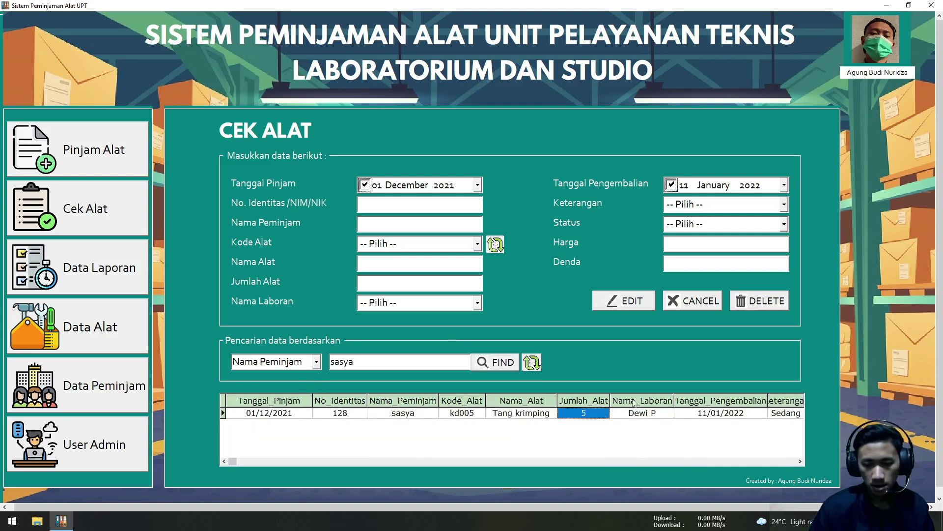
left_click(622, 306)
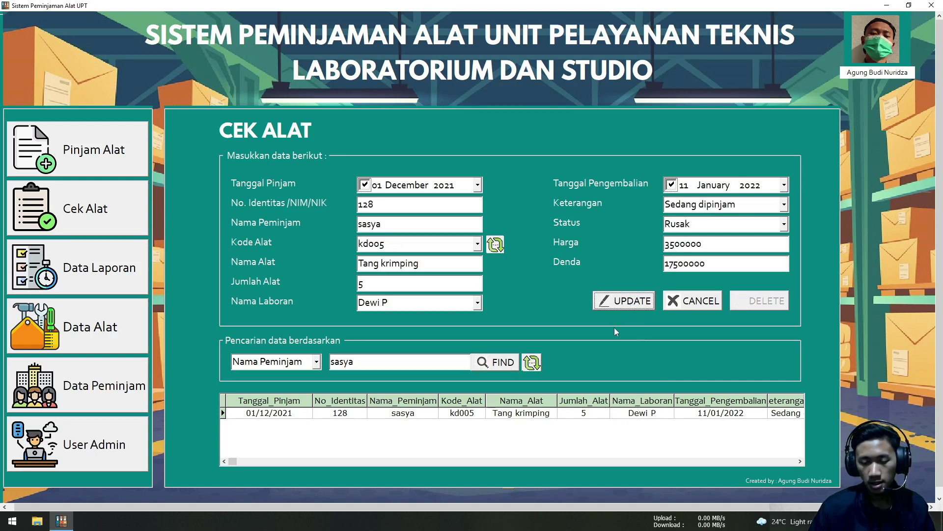
Set Keterangan to Sudah dikembalikan, save the update, and go to Data Laporan
left_click(785, 209)
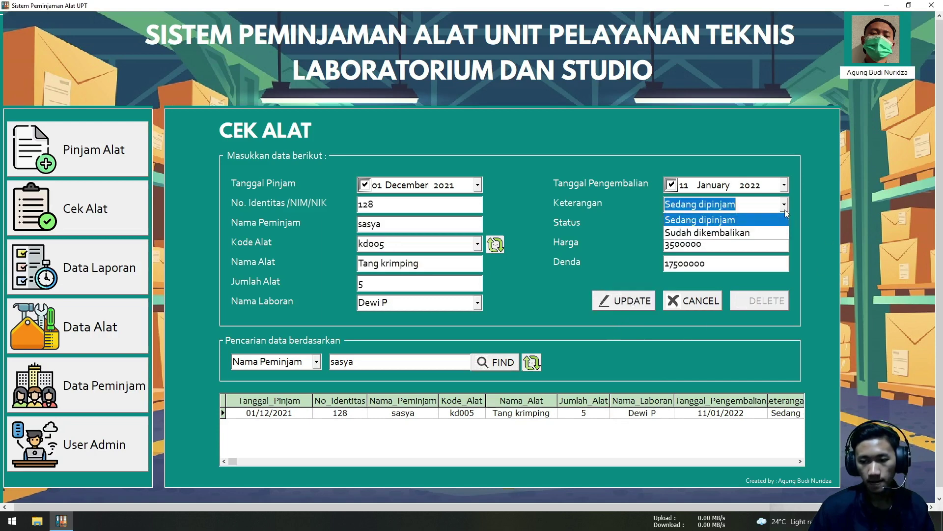
left_click(767, 229)
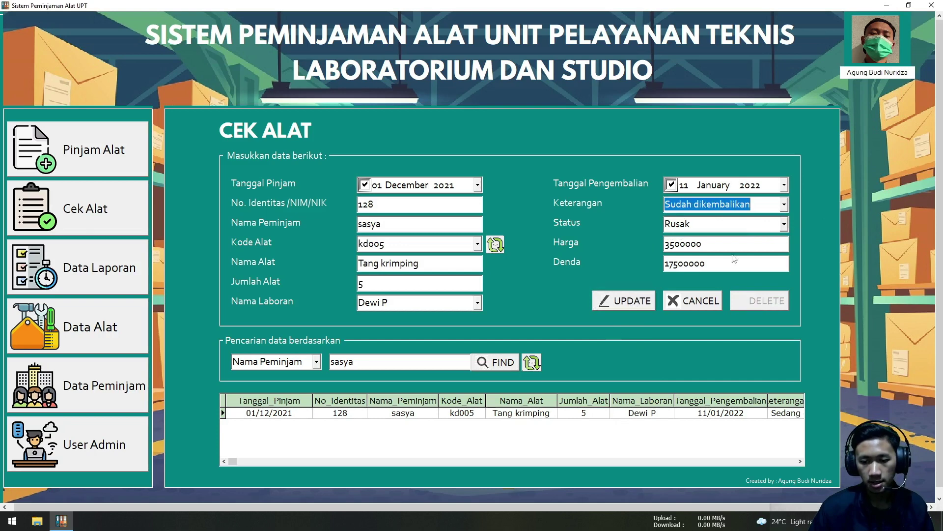
left_click(642, 301)
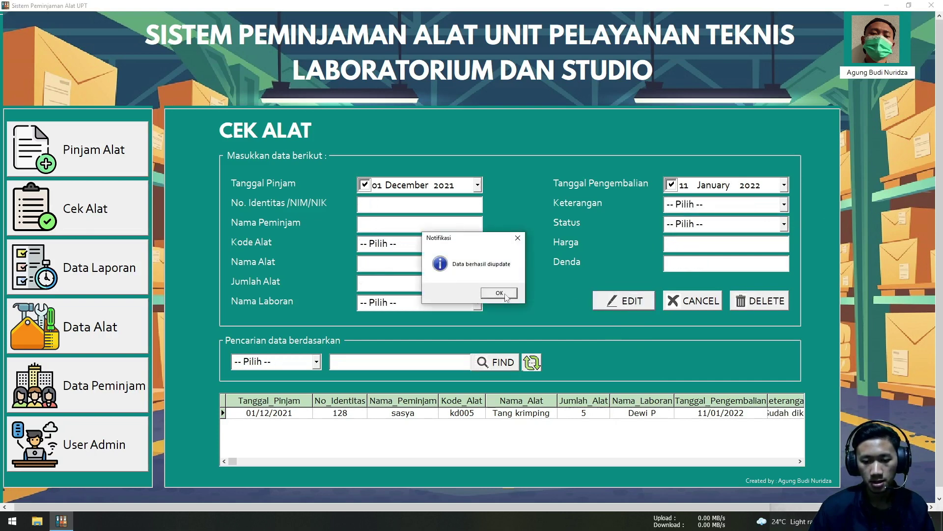
left_click(504, 293)
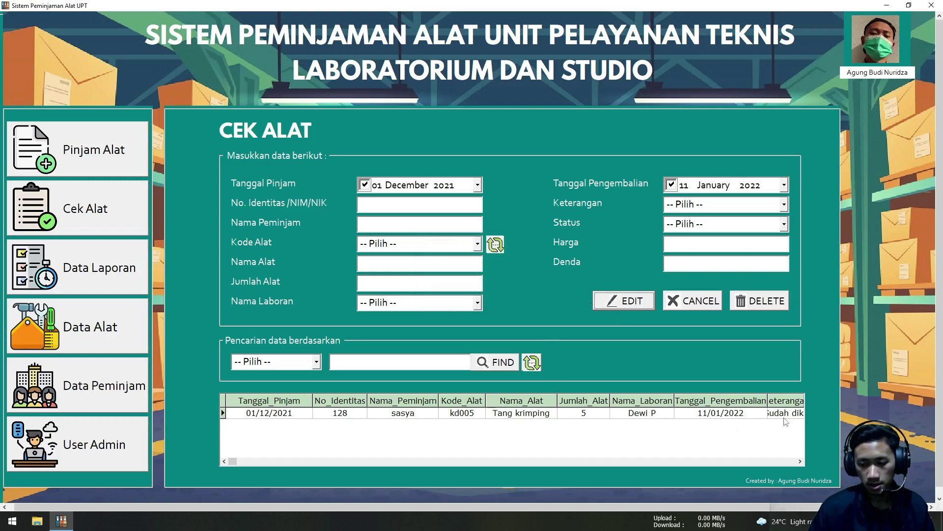
left_click(102, 280)
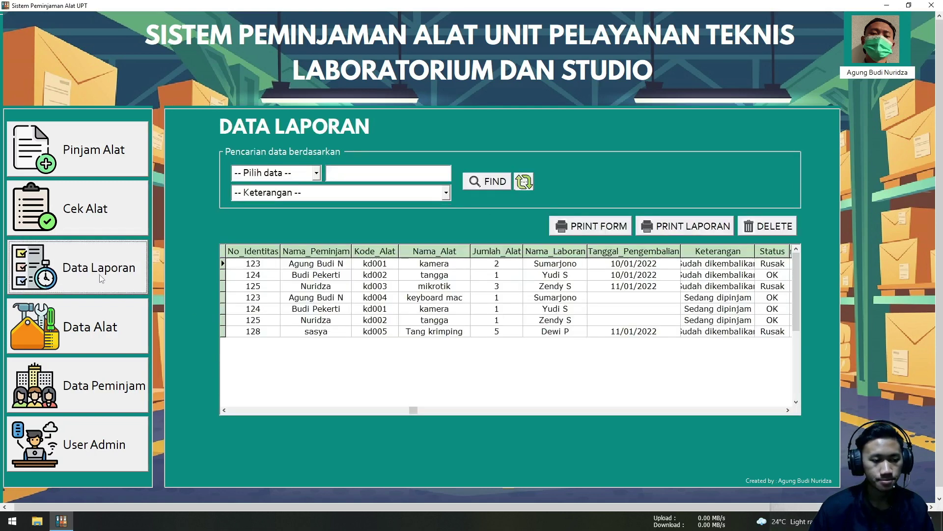
Filter by Nama Peminjam with the borrower's name and Keterangan Sudah dikembalikan
left_click(317, 180)
left_click(261, 202)
left_click(337, 180)
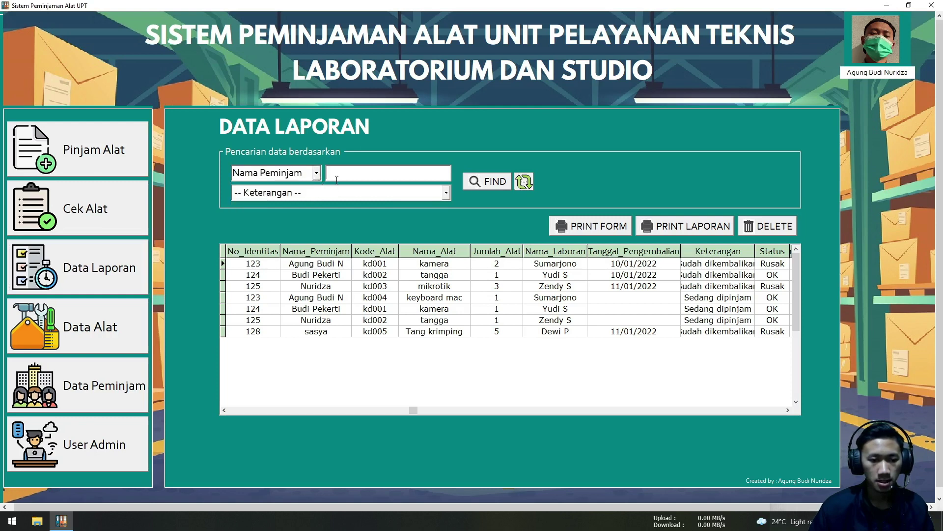
type("sasya")
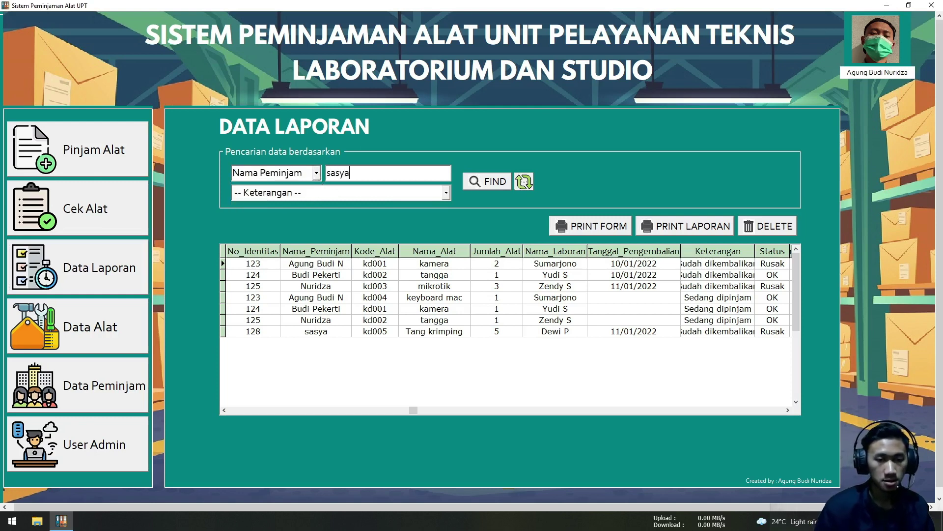
left_click(446, 193)
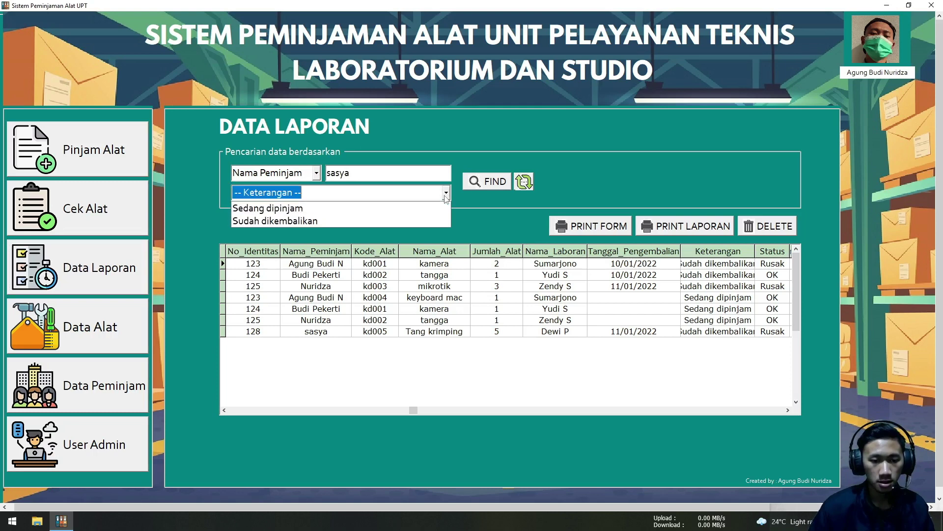
left_click(402, 221)
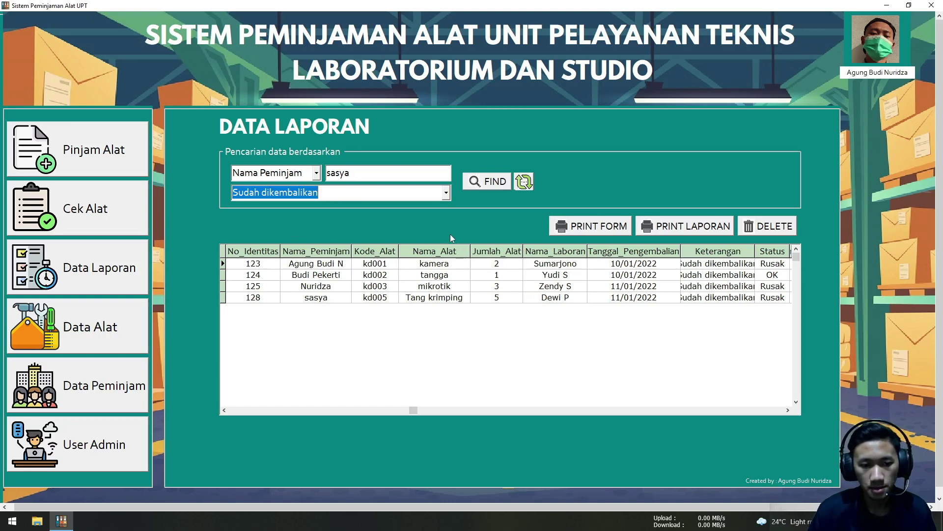
key("Tab")
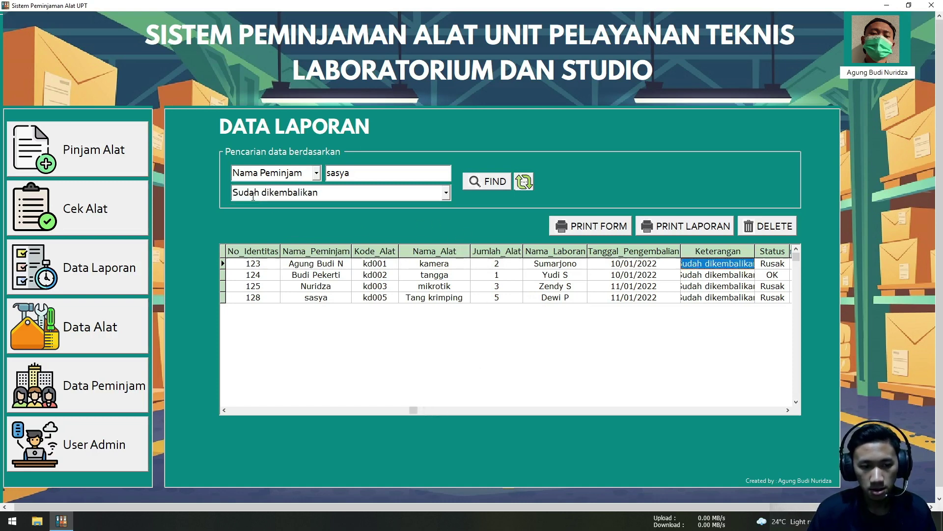
left_click(303, 299)
left_click(463, 300)
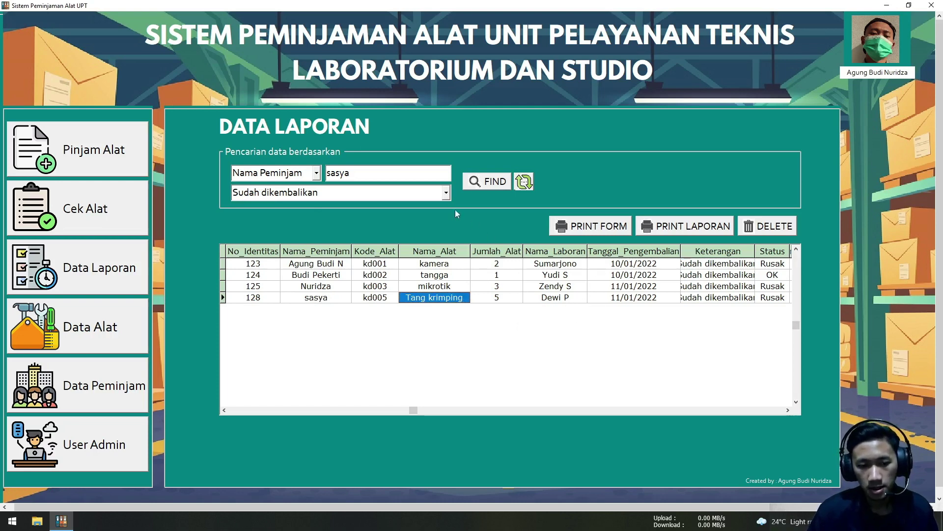
Reconfirm both filters and run FIND, leaving only the Tang krimping loan of 5
left_click(446, 192)
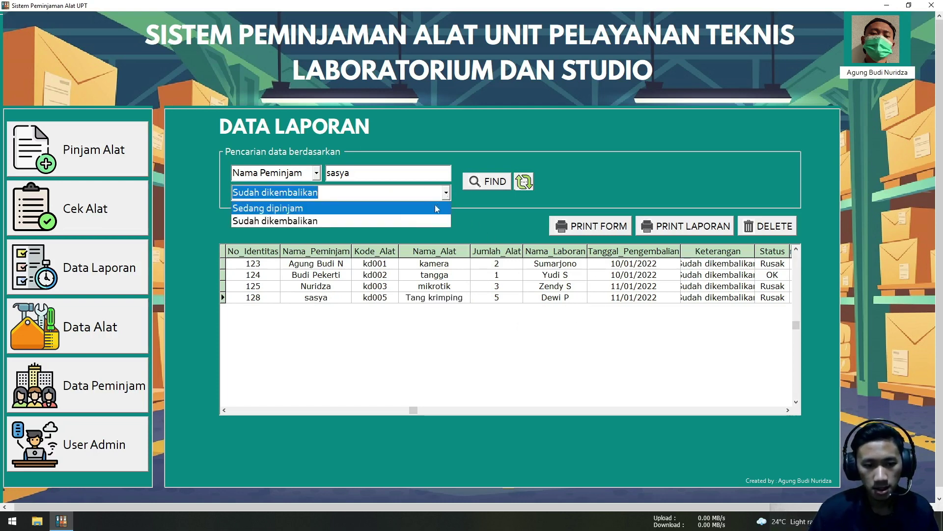
left_click(322, 222)
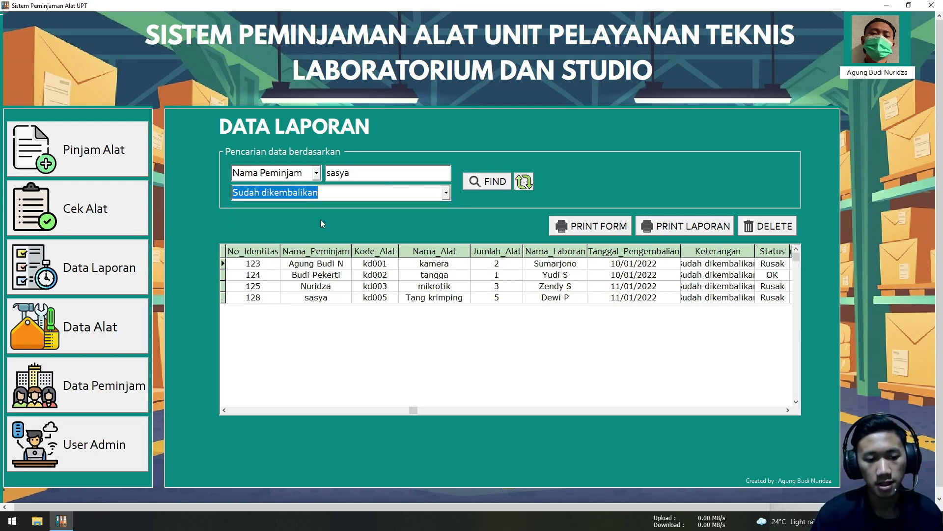
left_click(446, 196)
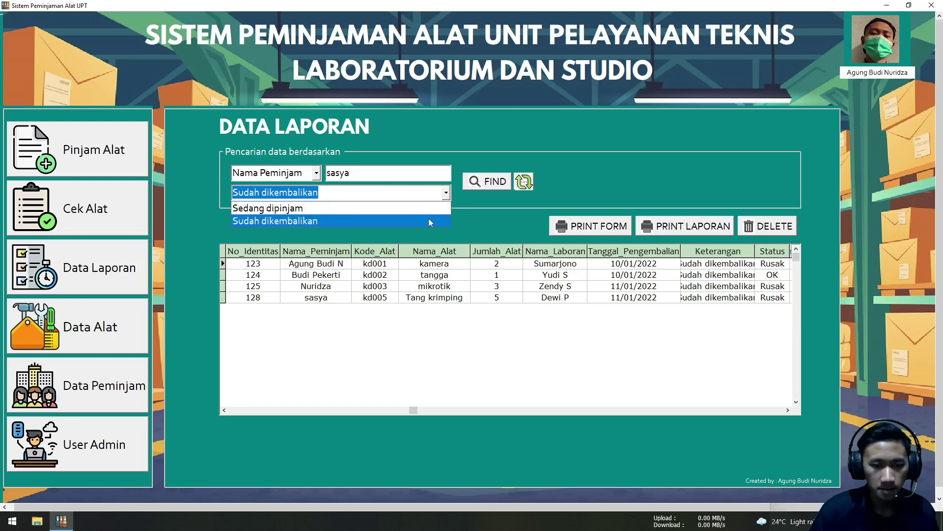
left_click(428, 219)
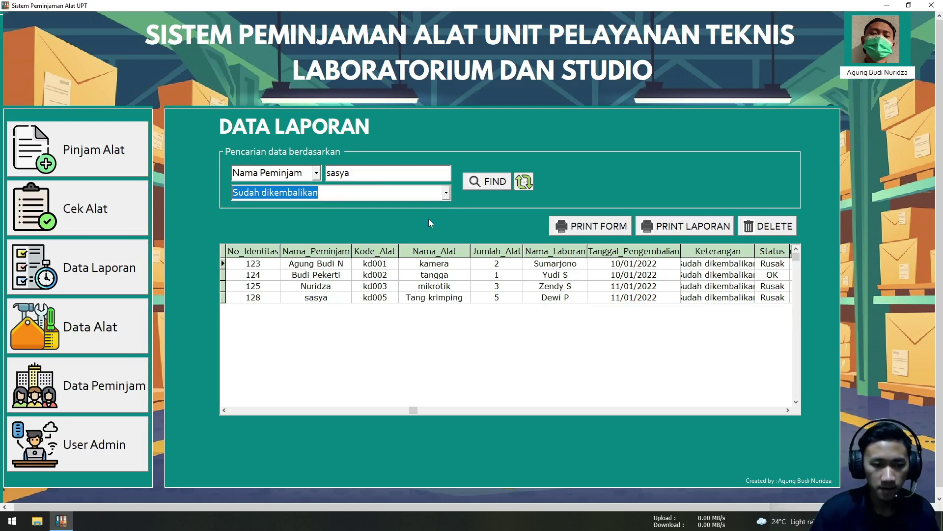
left_click(316, 174)
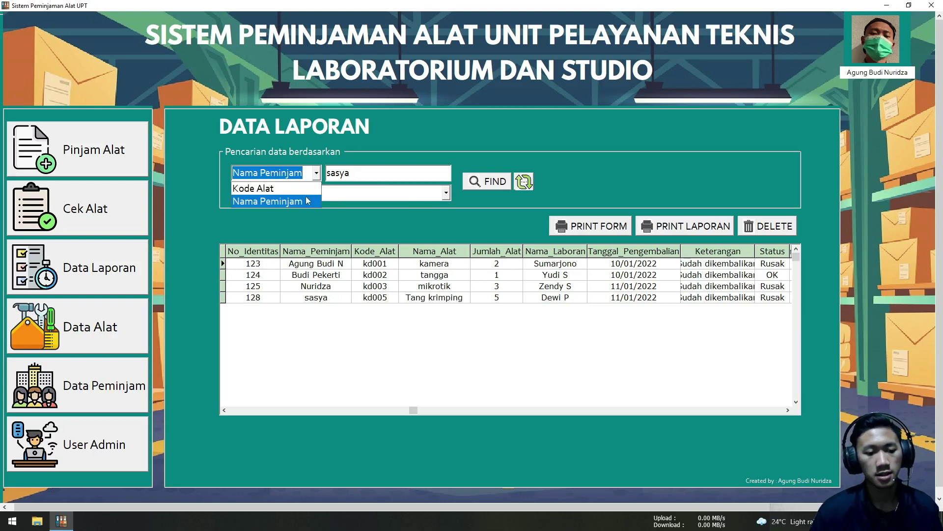
left_click(306, 198)
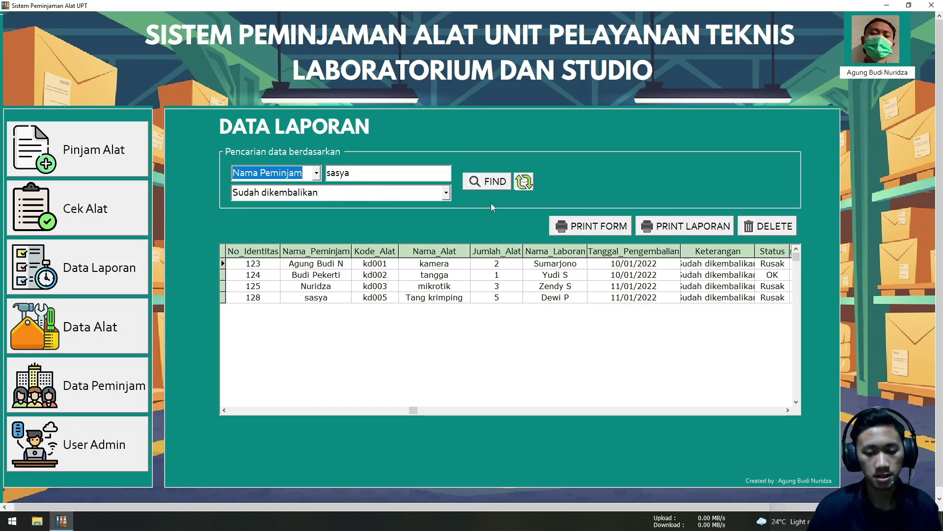
left_click(487, 182)
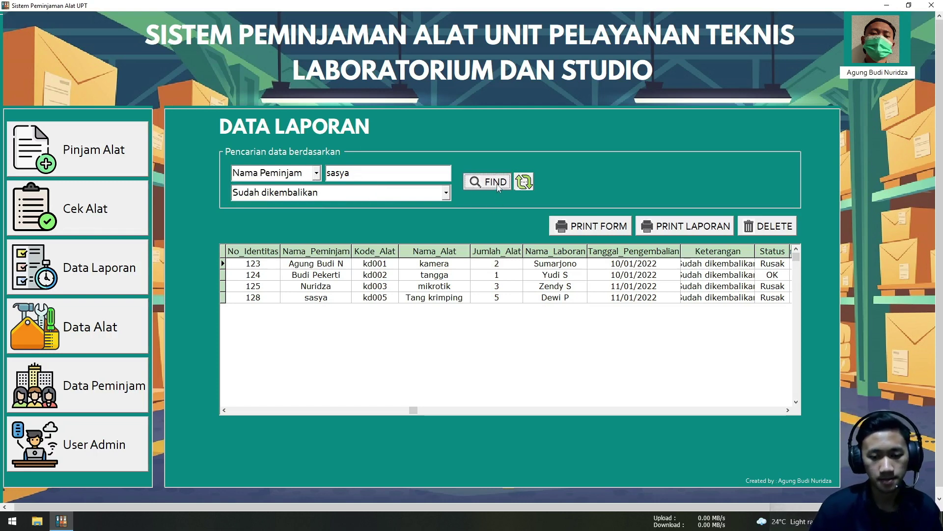
left_click(422, 410)
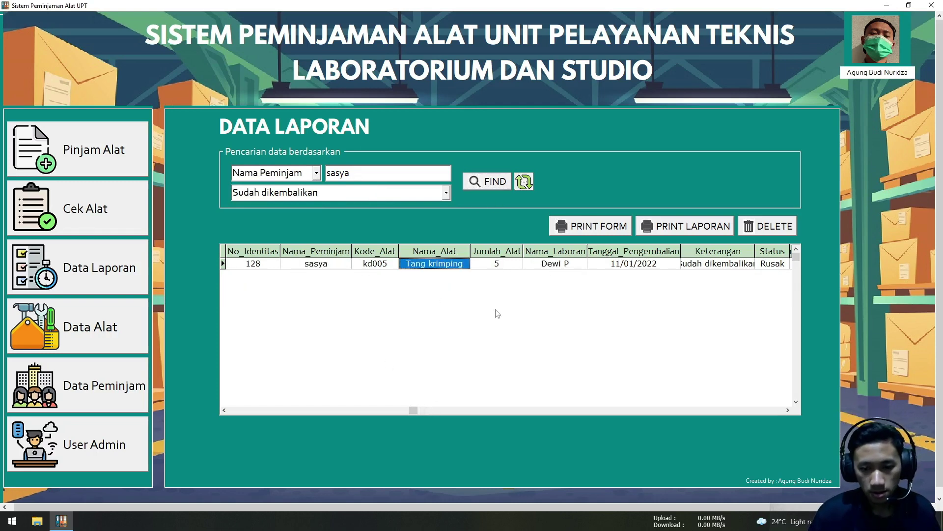
left_click(543, 266)
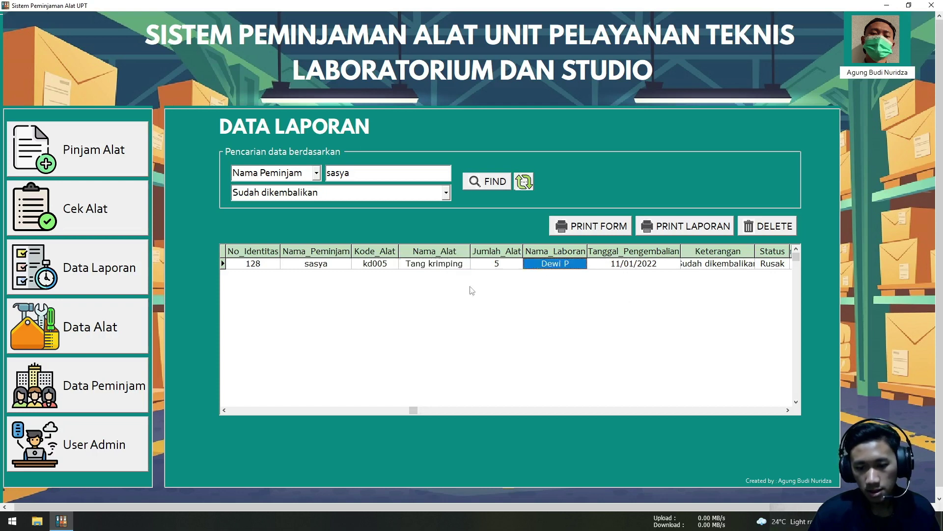
left_click(494, 265)
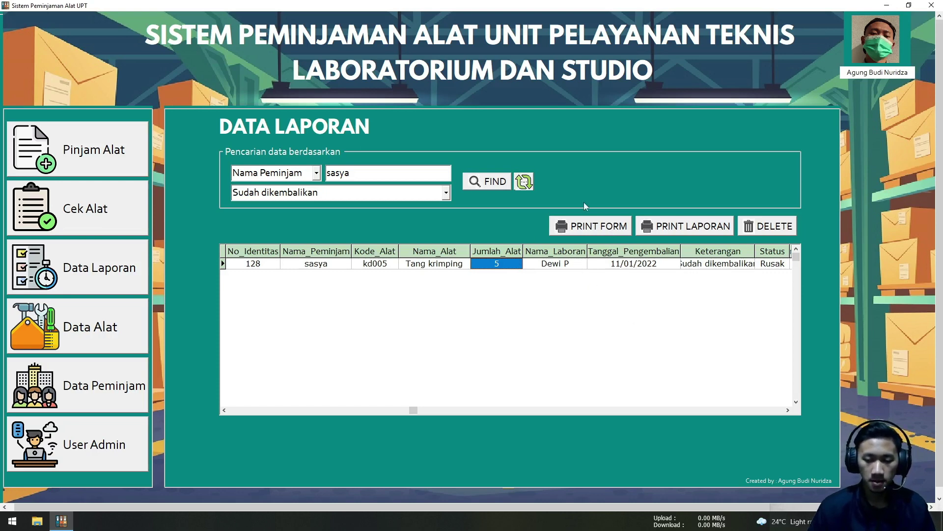
Preview the printed loan form for the Tang krimping record, then close it
left_click(609, 230)
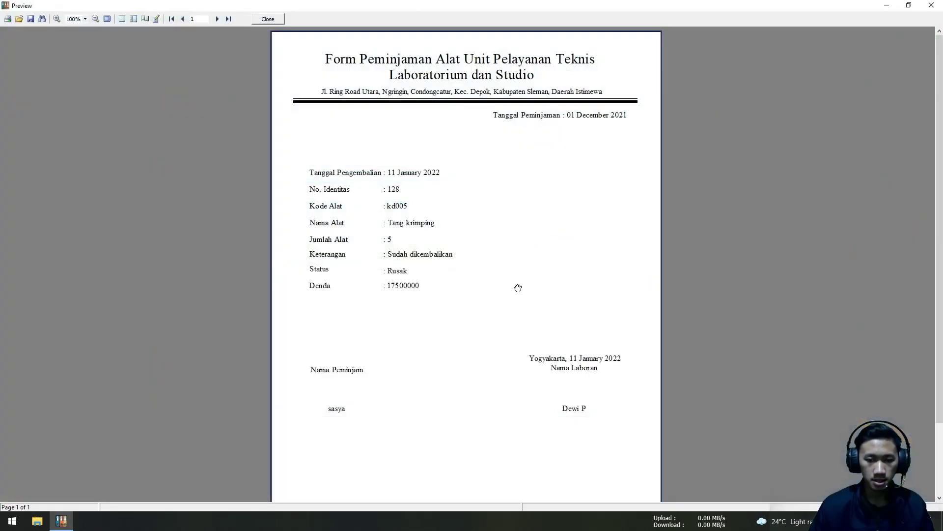
scroll(516, 315, "down", 2)
scroll(489, 322, "up", 2)
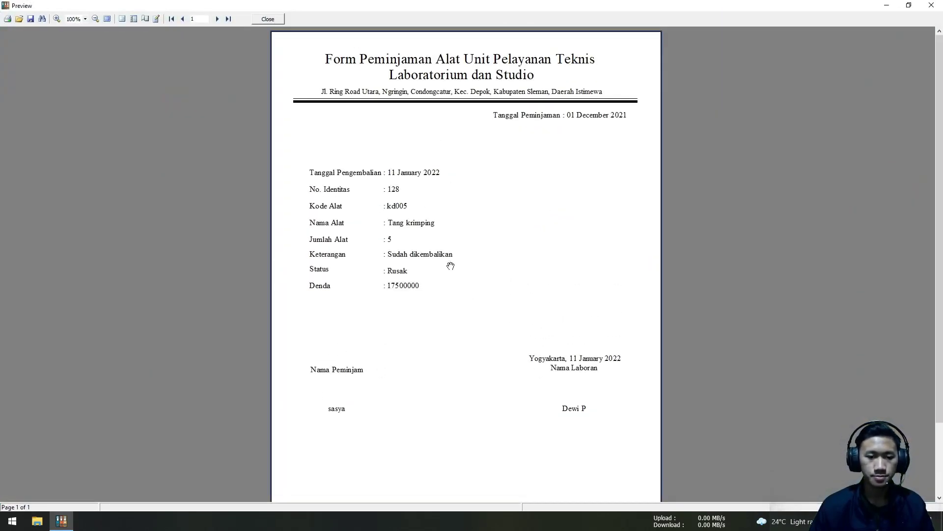
left_click(268, 18)
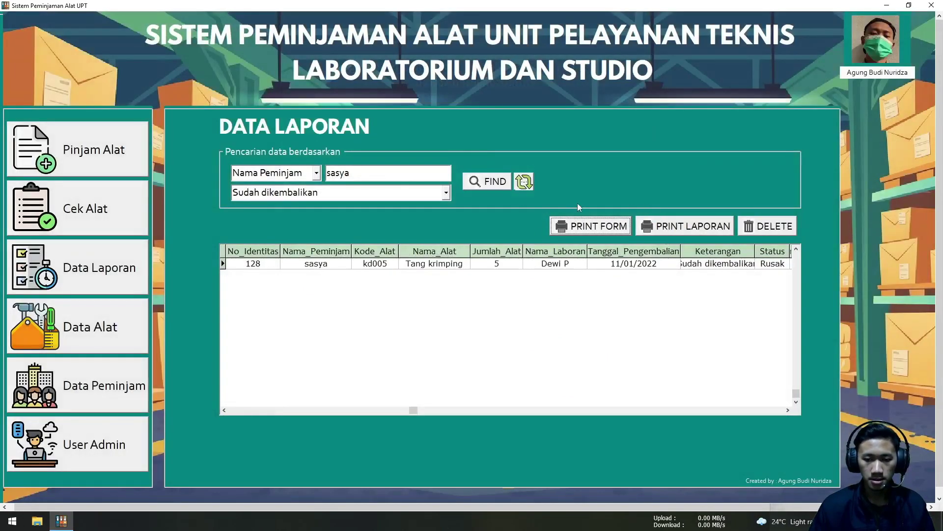
Reload all seven loans and preview the full report (Total Denda Rp 35.000.000,00)
left_click(522, 190)
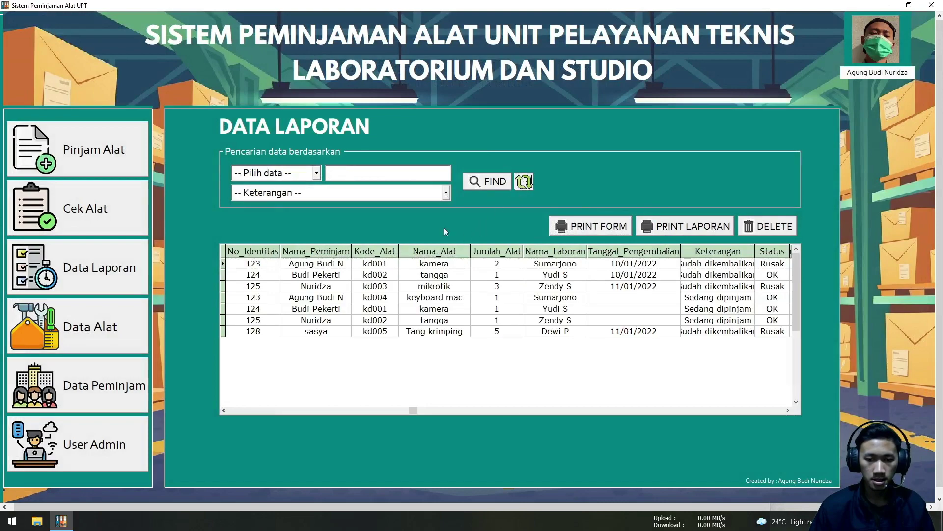
left_click(667, 232)
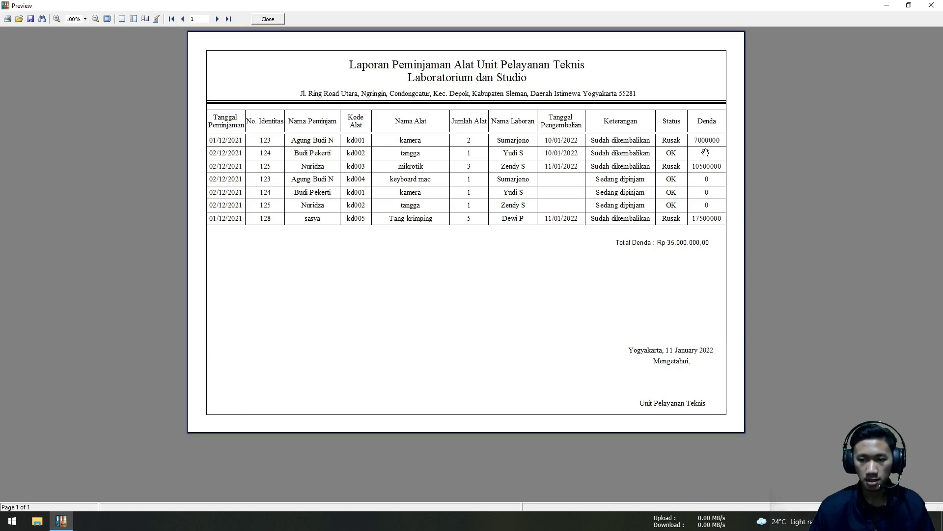
left_click(268, 18)
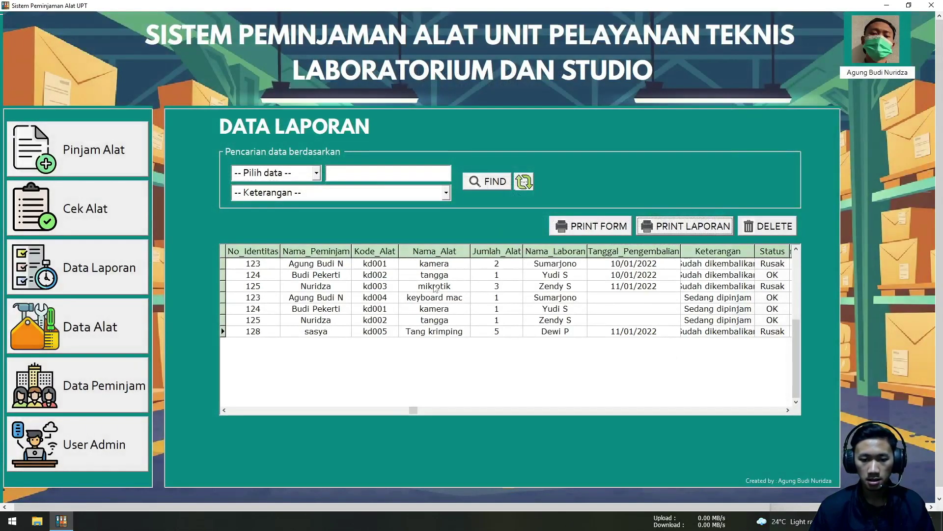
Filter to Sudah dikembalikan and preview the report of the four returned loans
left_click(432, 193)
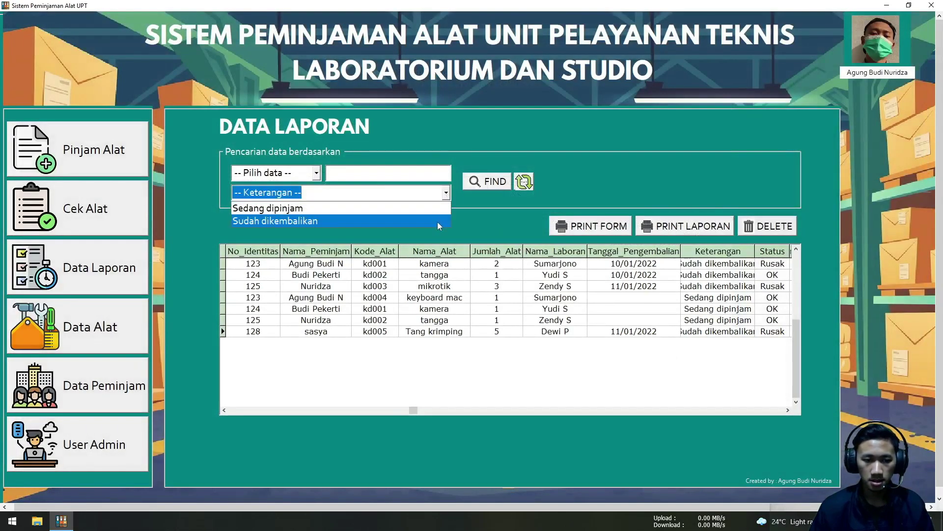
left_click(438, 222)
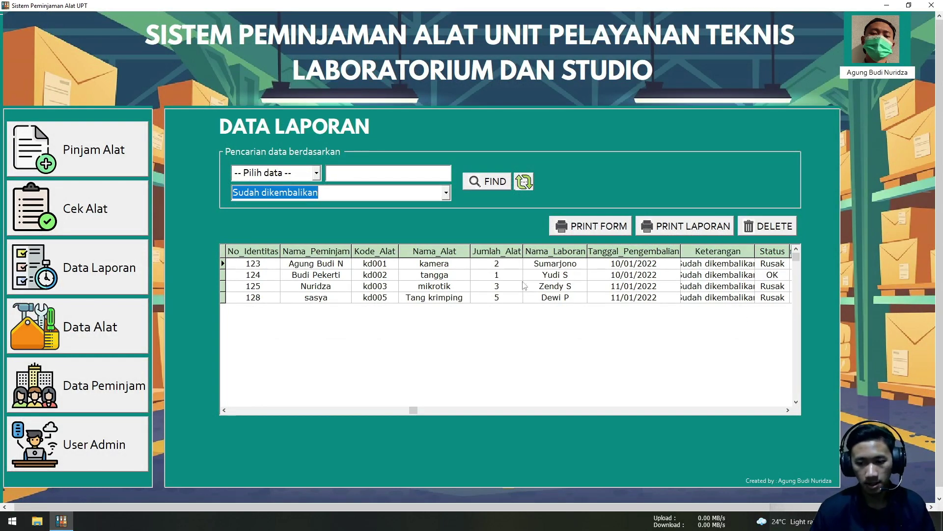
left_click(446, 193)
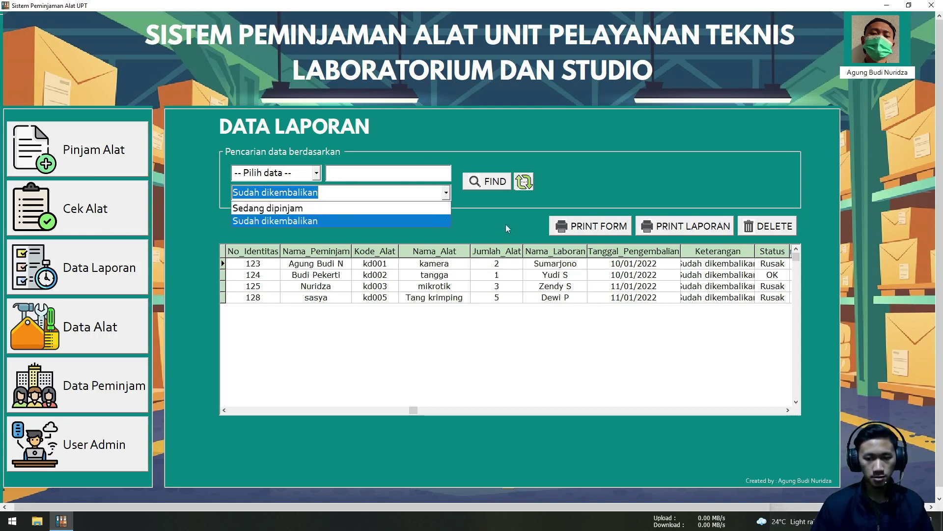
left_click(638, 184)
left_click(698, 230)
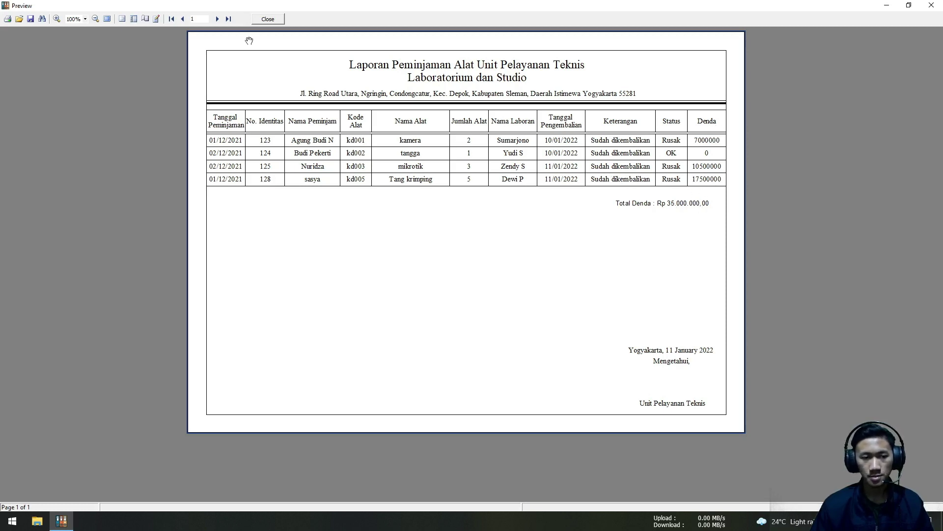
left_click(267, 20)
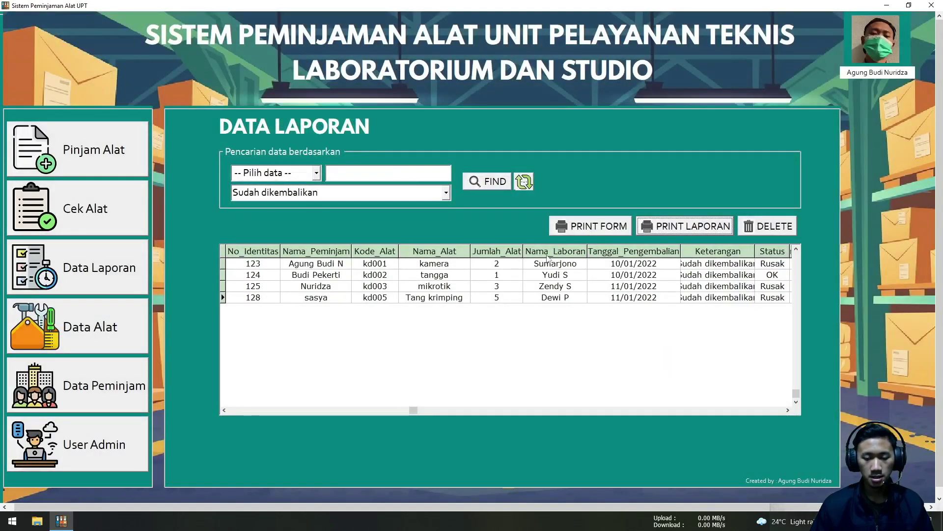
Preview the printed loan forms for the returned loans, then close the preview
left_click(572, 231)
scroll(566, 222, "down", 10)
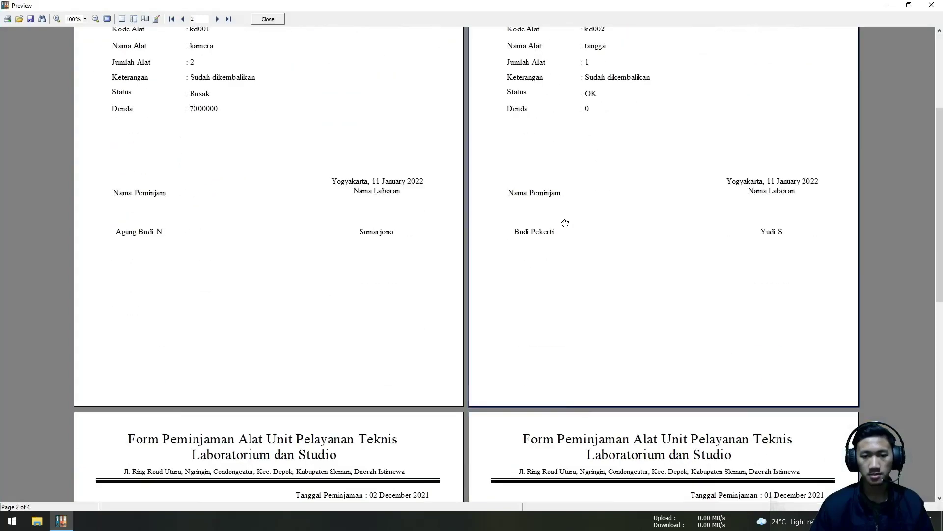
scroll(563, 229, "up", 10)
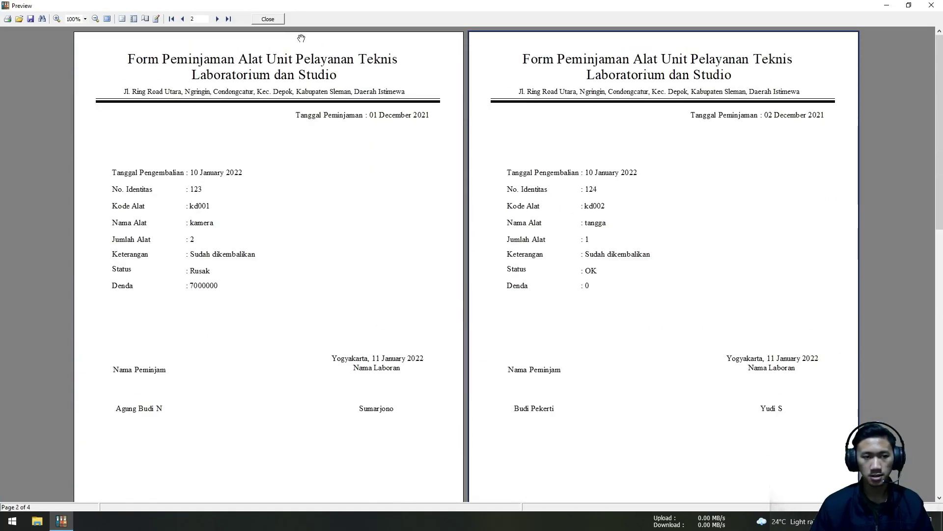
left_click(275, 20)
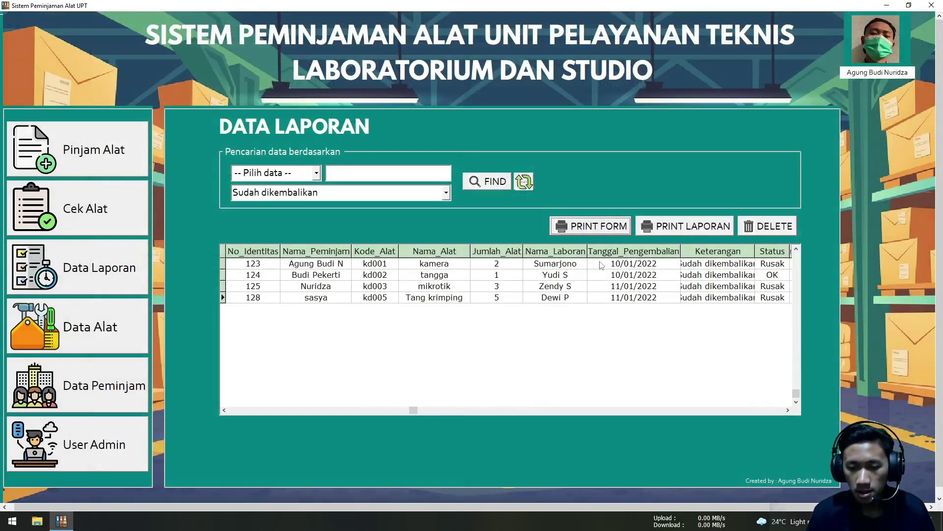
Select the Tang krimping record, preview the loan forms again, then clear the filter to list all seven loans
left_click_drag(494, 266, 470, 307)
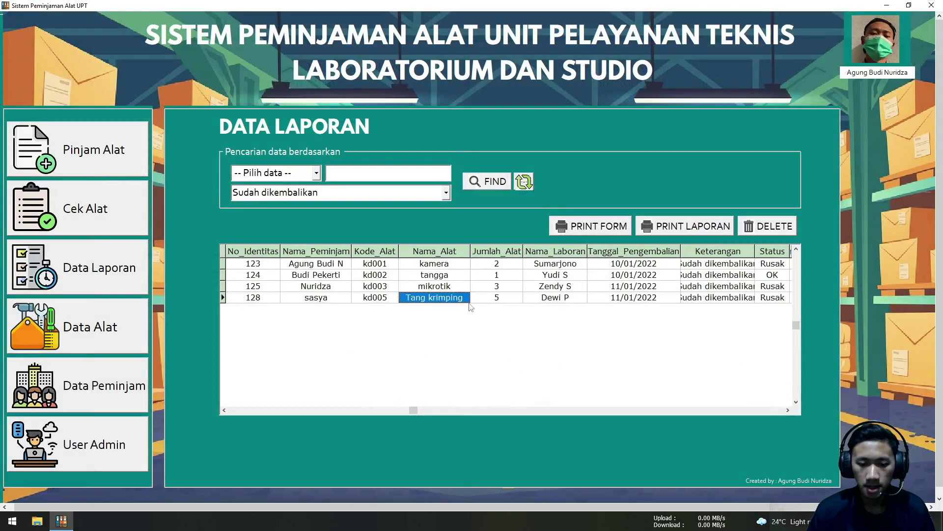
left_click(576, 229)
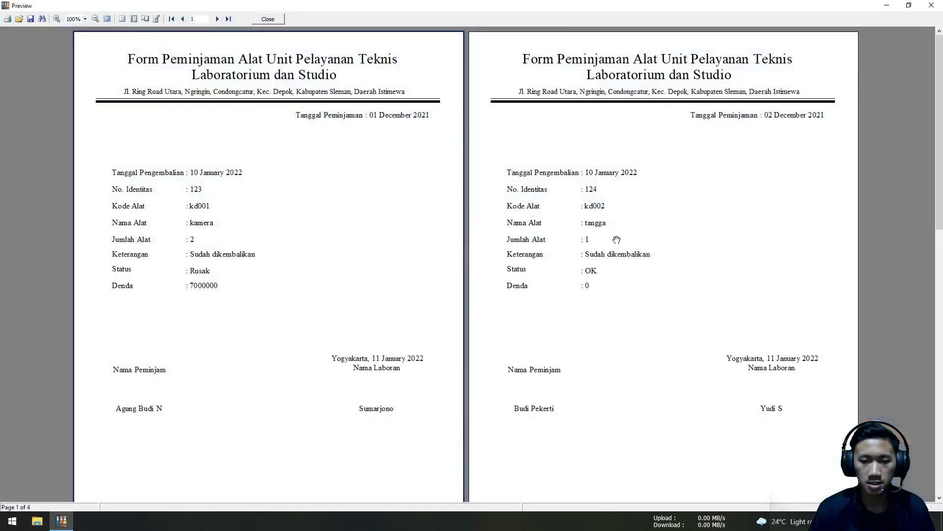
scroll(590, 238, "down", 10)
scroll(618, 237, "down", 3)
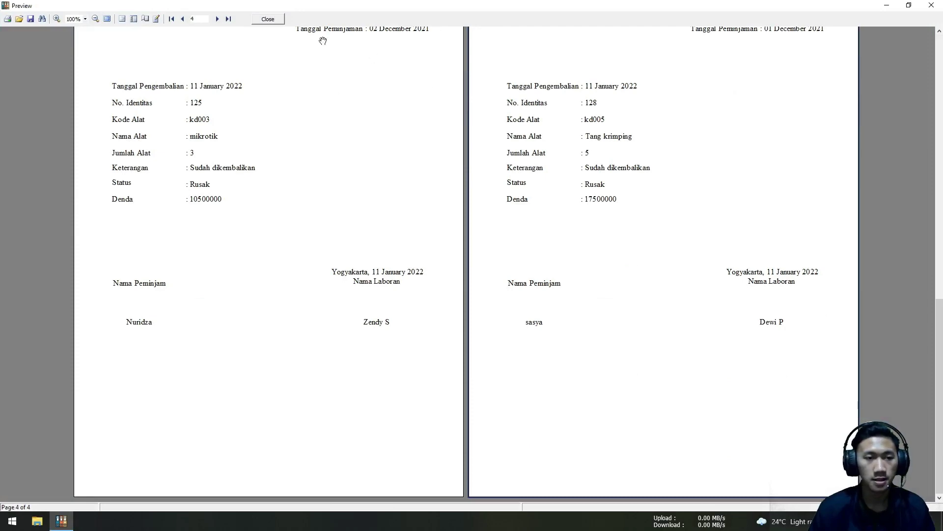
left_click(269, 19)
left_click(524, 182)
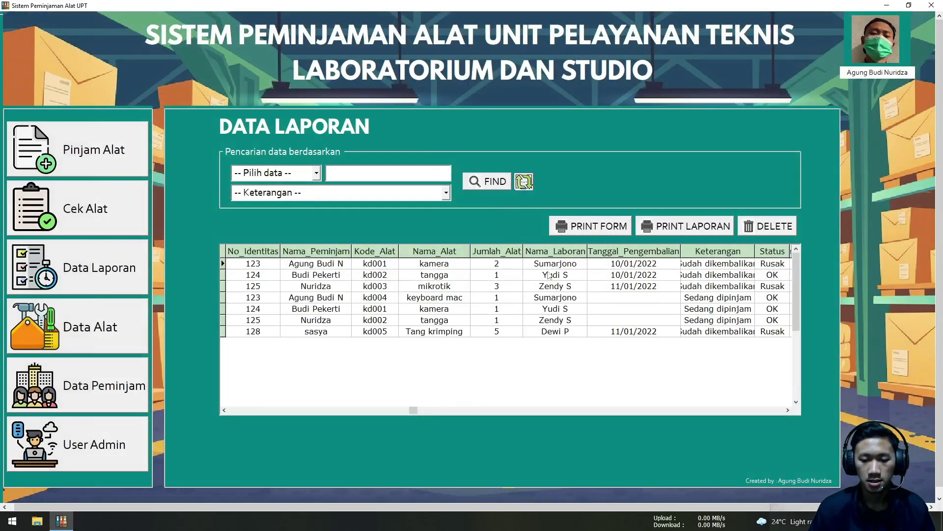
left_click(651, 231)
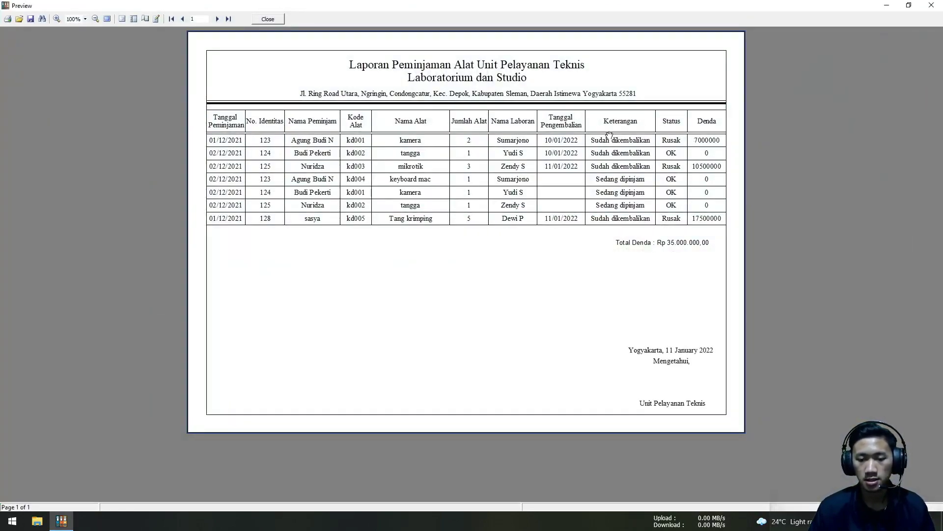
left_click(268, 19)
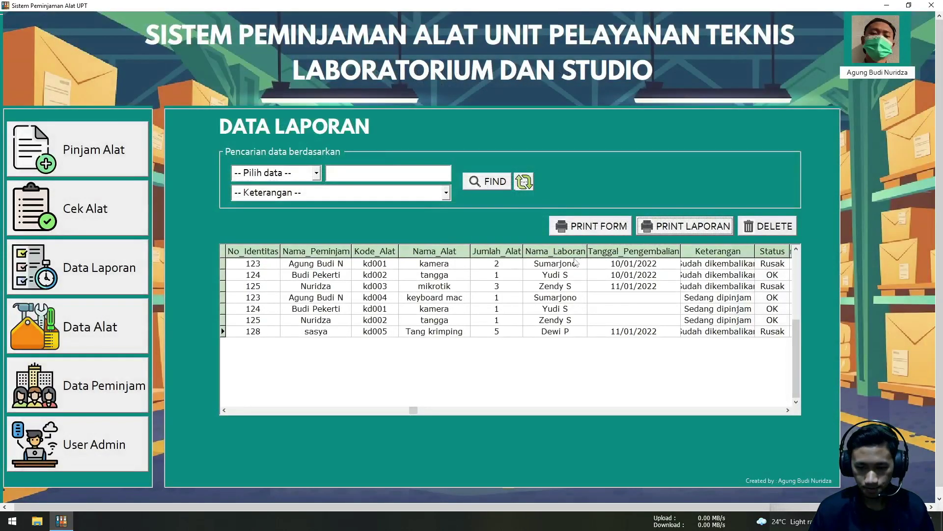
left_click(583, 236)
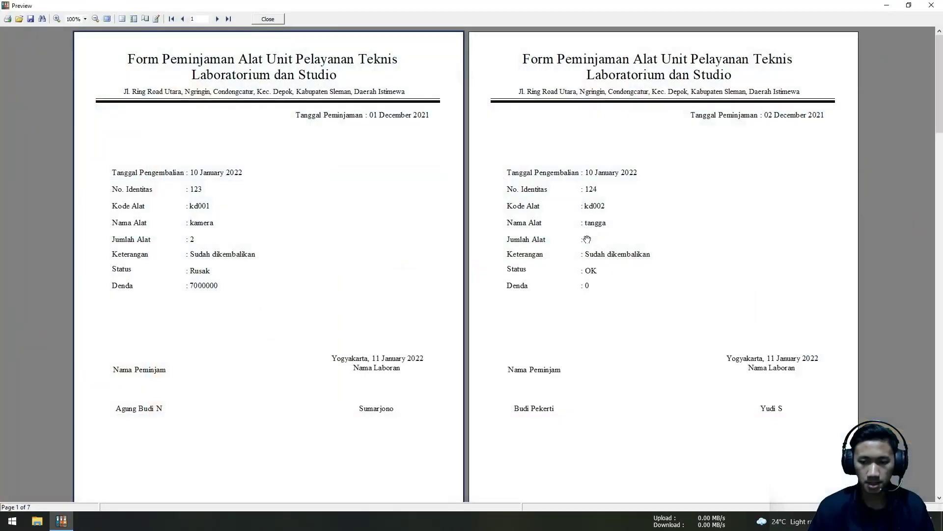
scroll(588, 246, "down", 10)
scroll(588, 245, "down", 2)
scroll(532, 301, "up", 5)
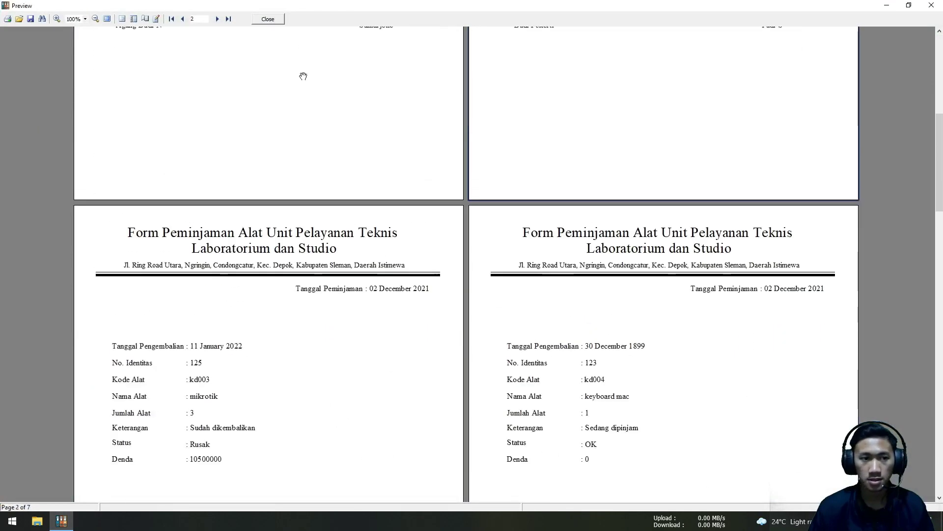
left_click(267, 19)
left_click(563, 234)
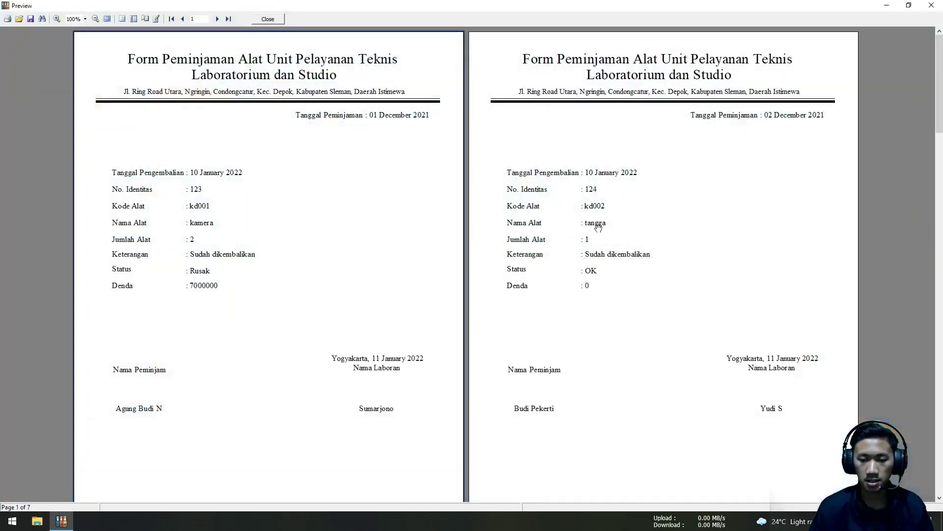
scroll(934, 110, "down", 15)
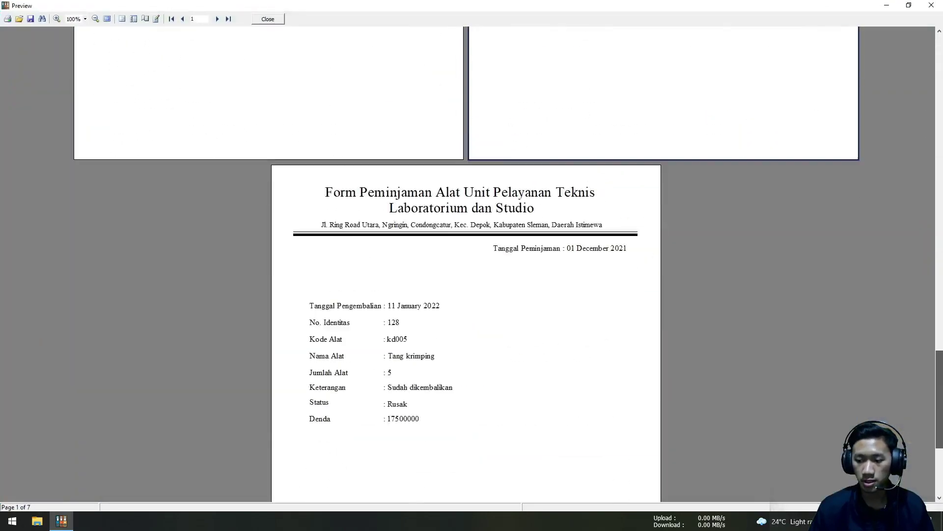
scroll(466, 265, "up", 15)
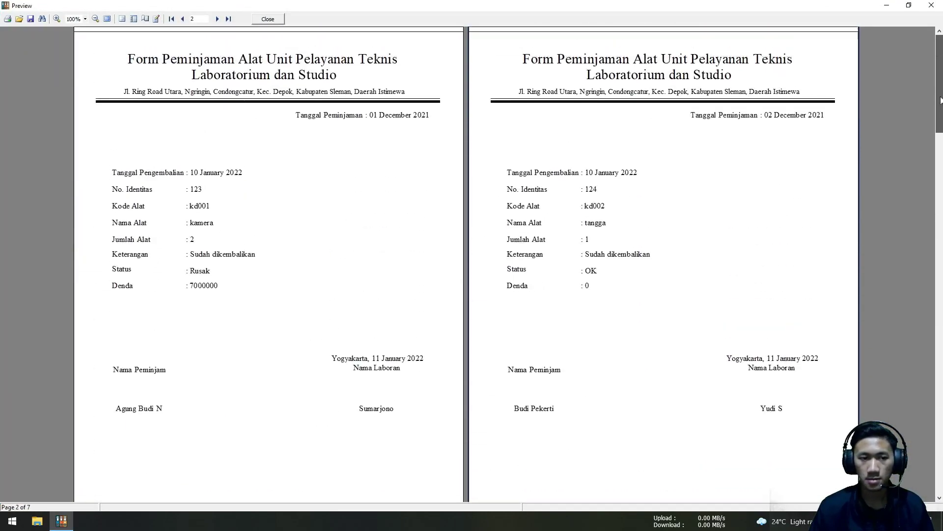
left_click(268, 19)
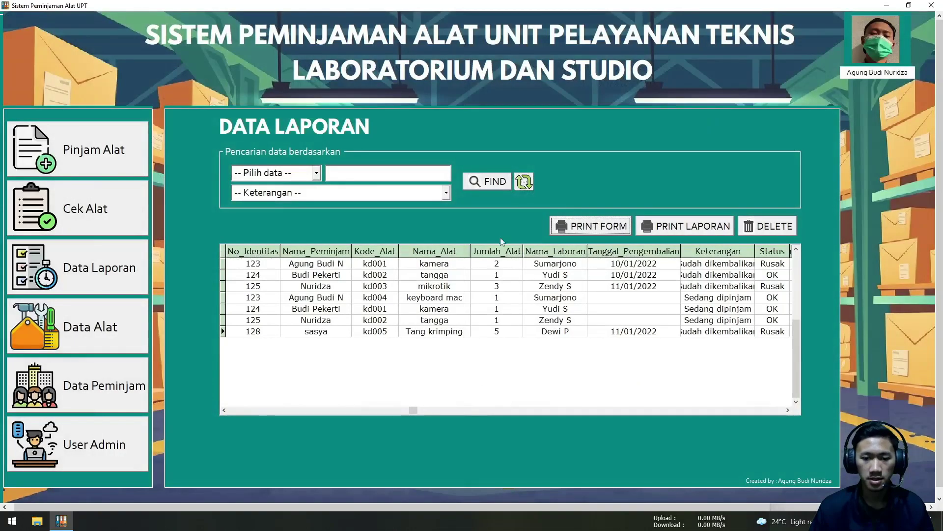
Choose Nama Peminjam as the Data Laporan search field, leaving the Keterangan filter unset
left_click(275, 172)
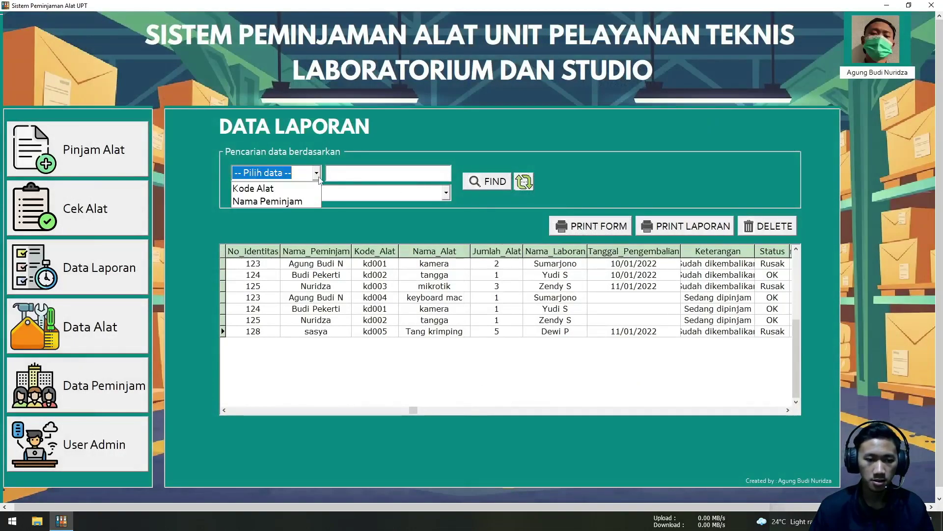
left_click(305, 201)
left_click(385, 198)
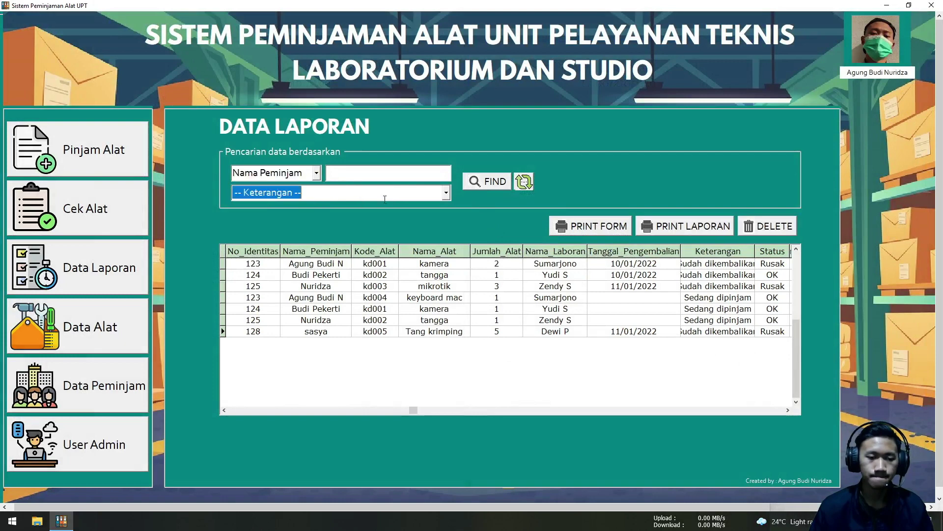
left_click(445, 193)
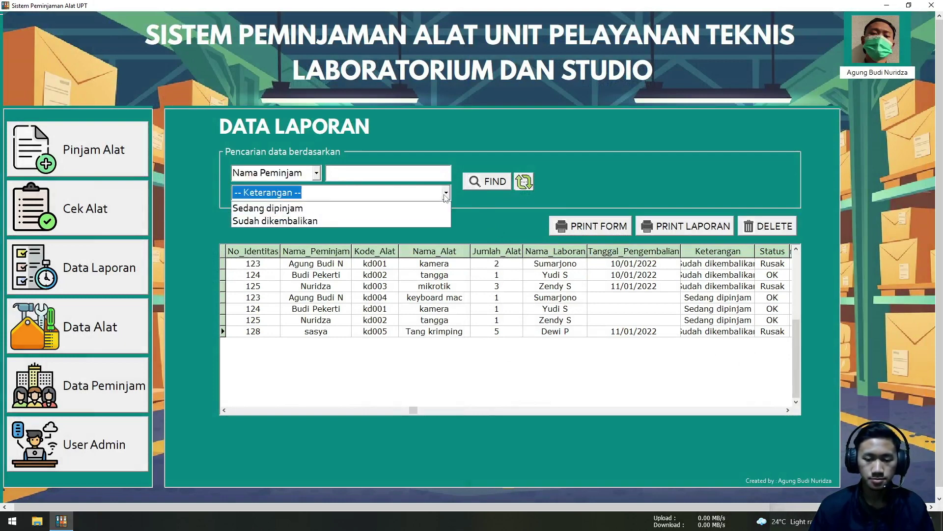
left_click(583, 158)
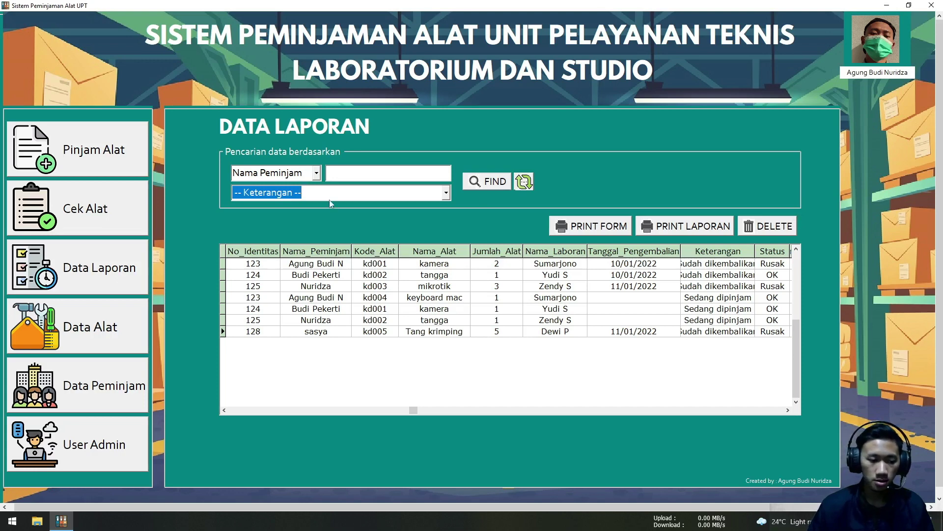
left_click(870, 74)
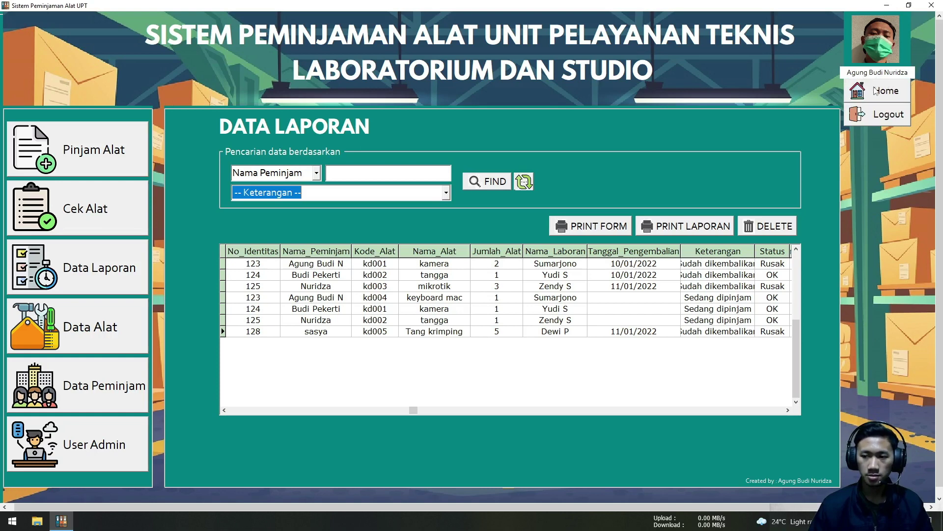
Return to the Home page, choose Logout, and move the 'Yakin mau keluar dari program ?' confirmation aside
left_click(875, 91)
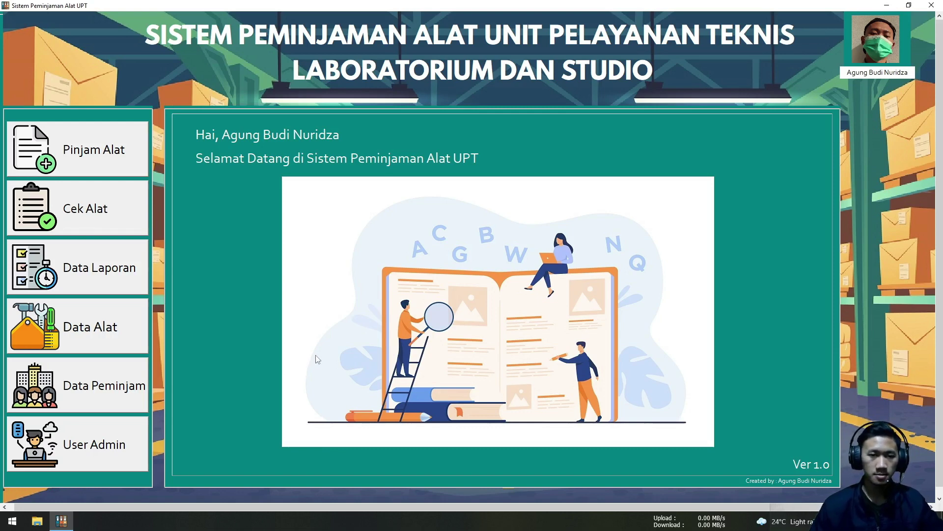
left_click(856, 65)
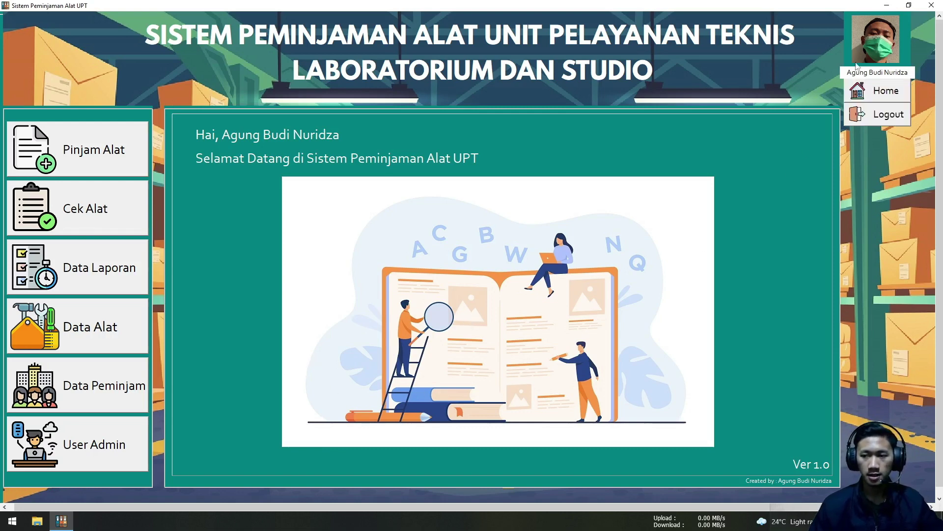
left_click(864, 116)
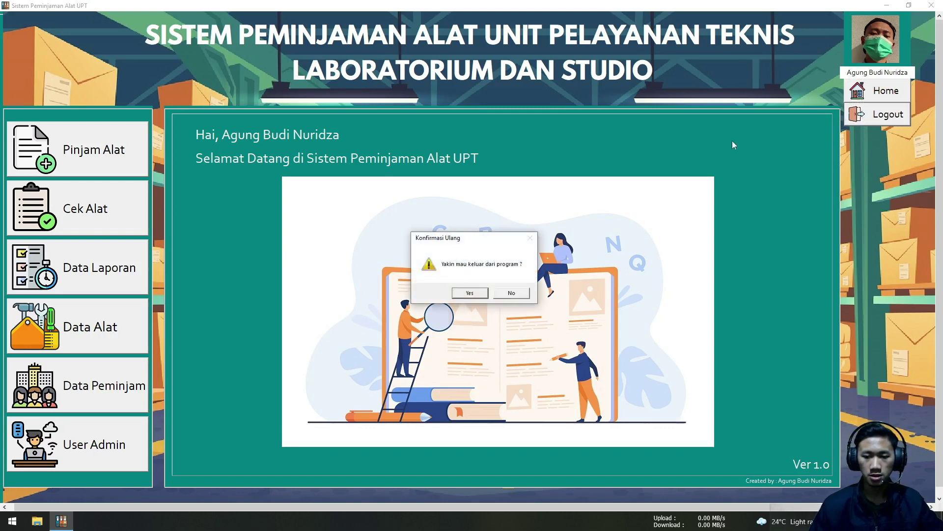
left_click_drag(467, 242, 610, 127)
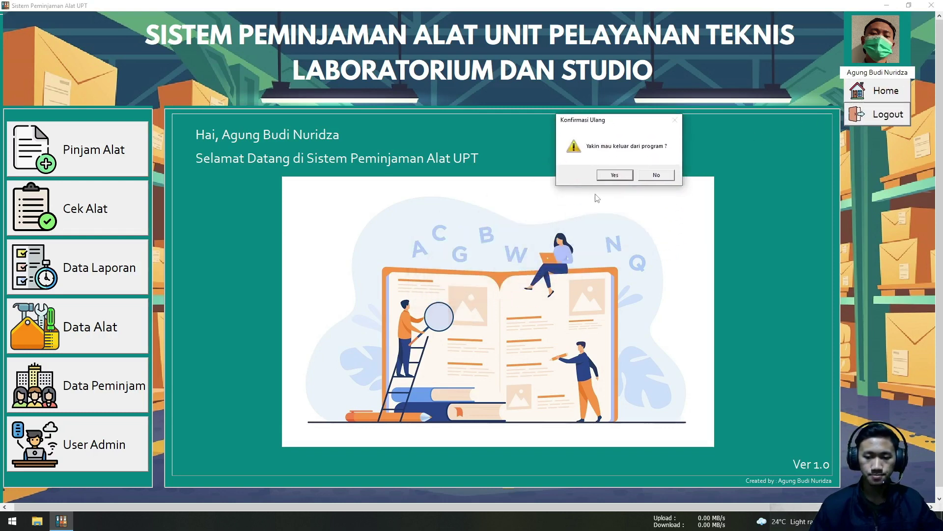